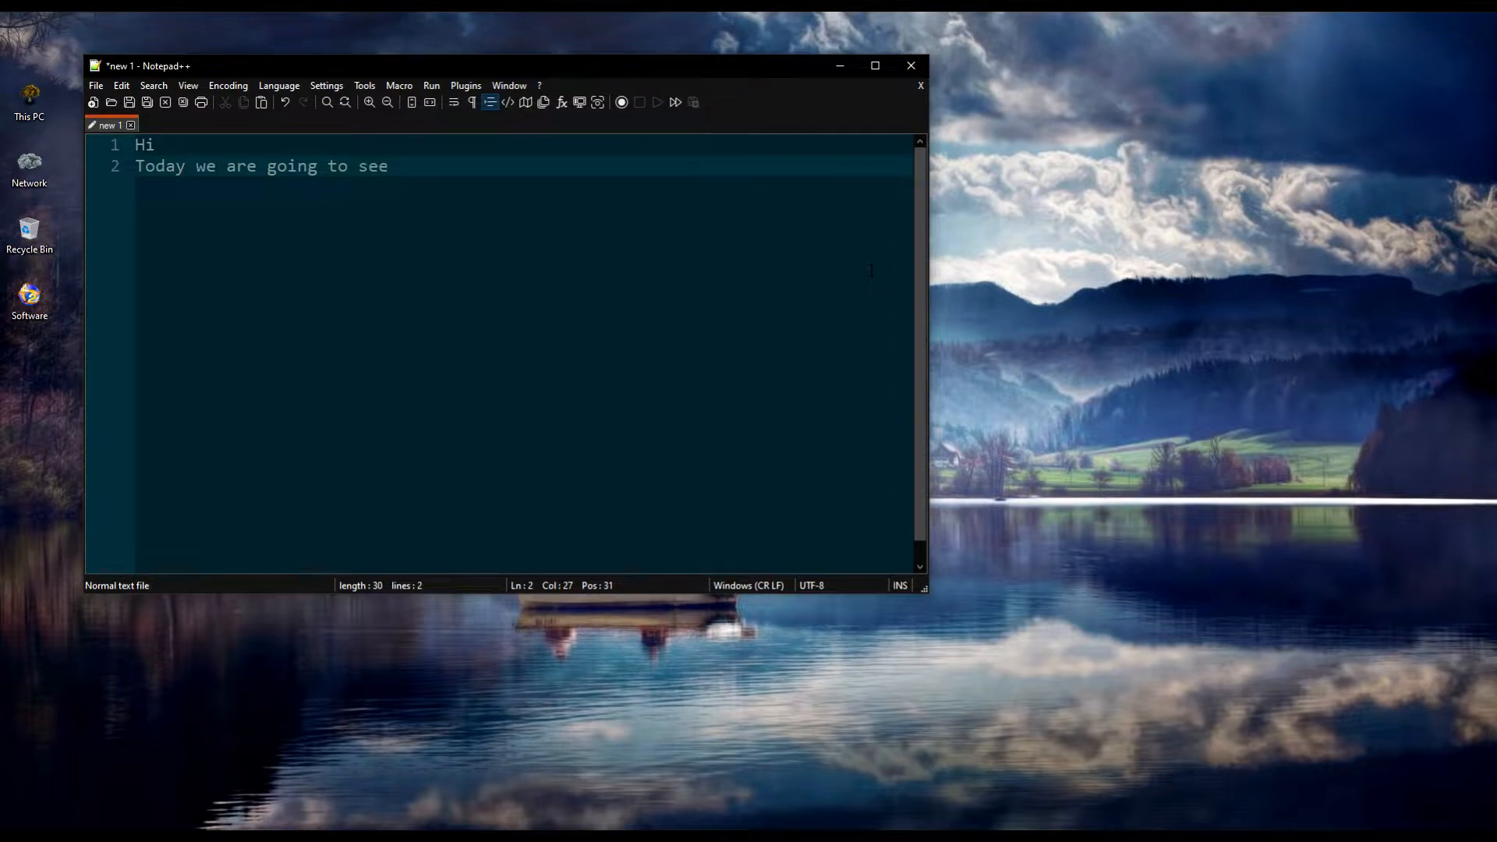
Add the lines "Download & Installation of Itunes" and "Lets get Started." to the note, and minimize its window
key("Return")
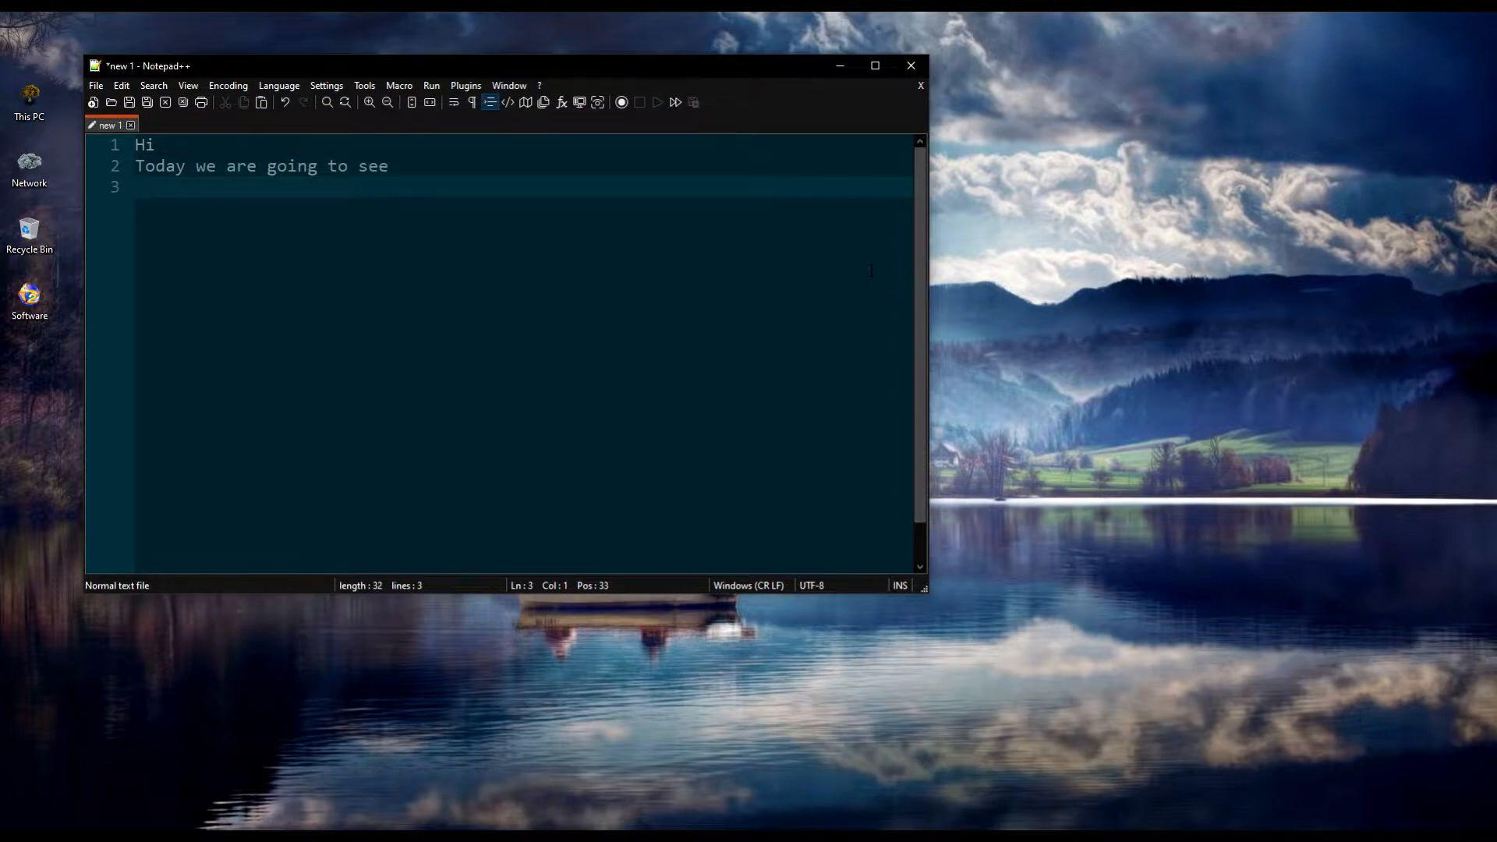
type("Download & Installation of Itunes")
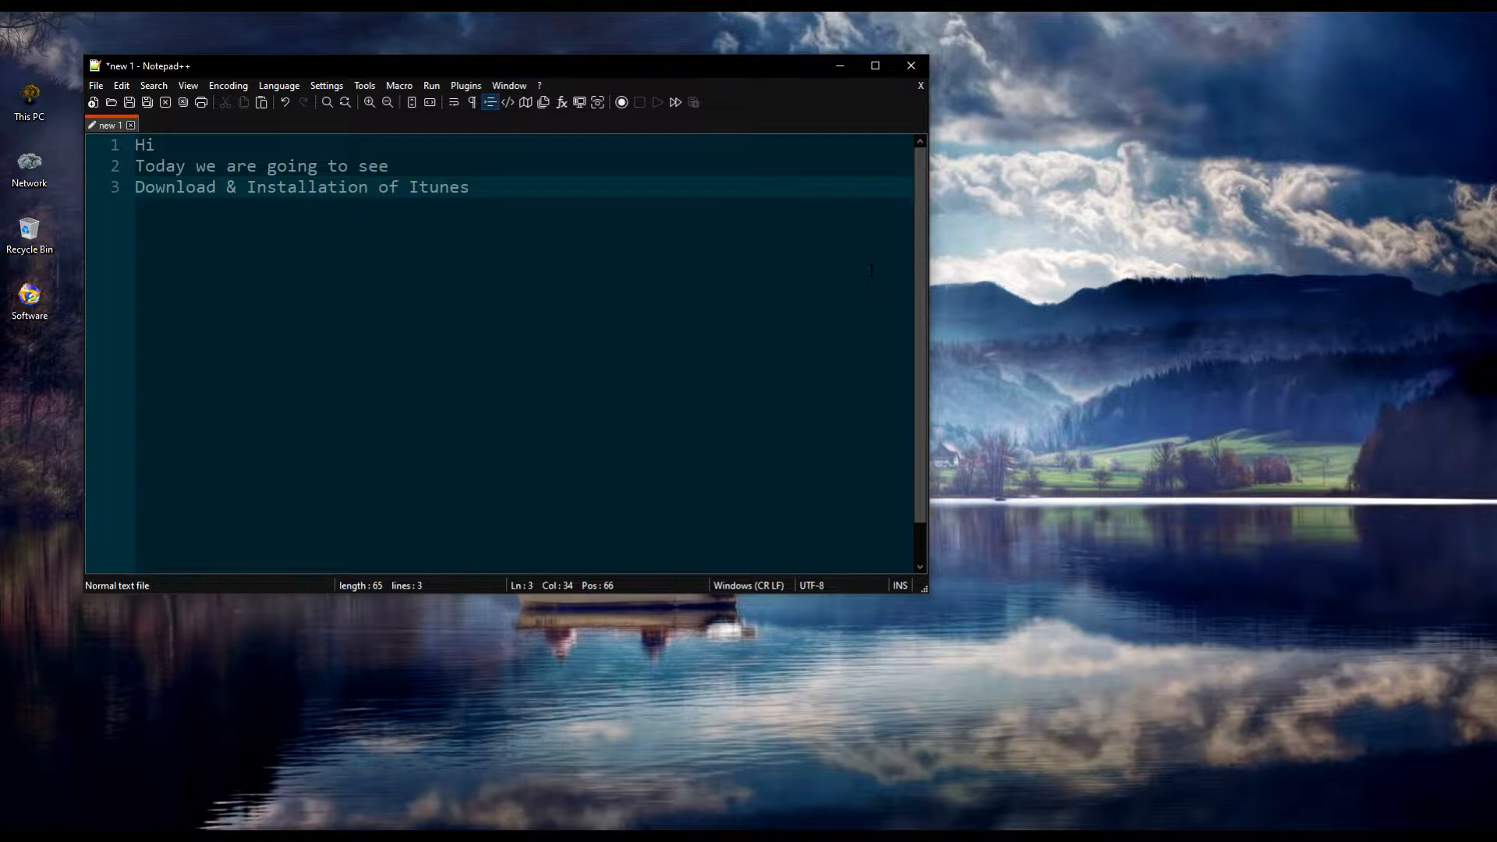
key("Return")
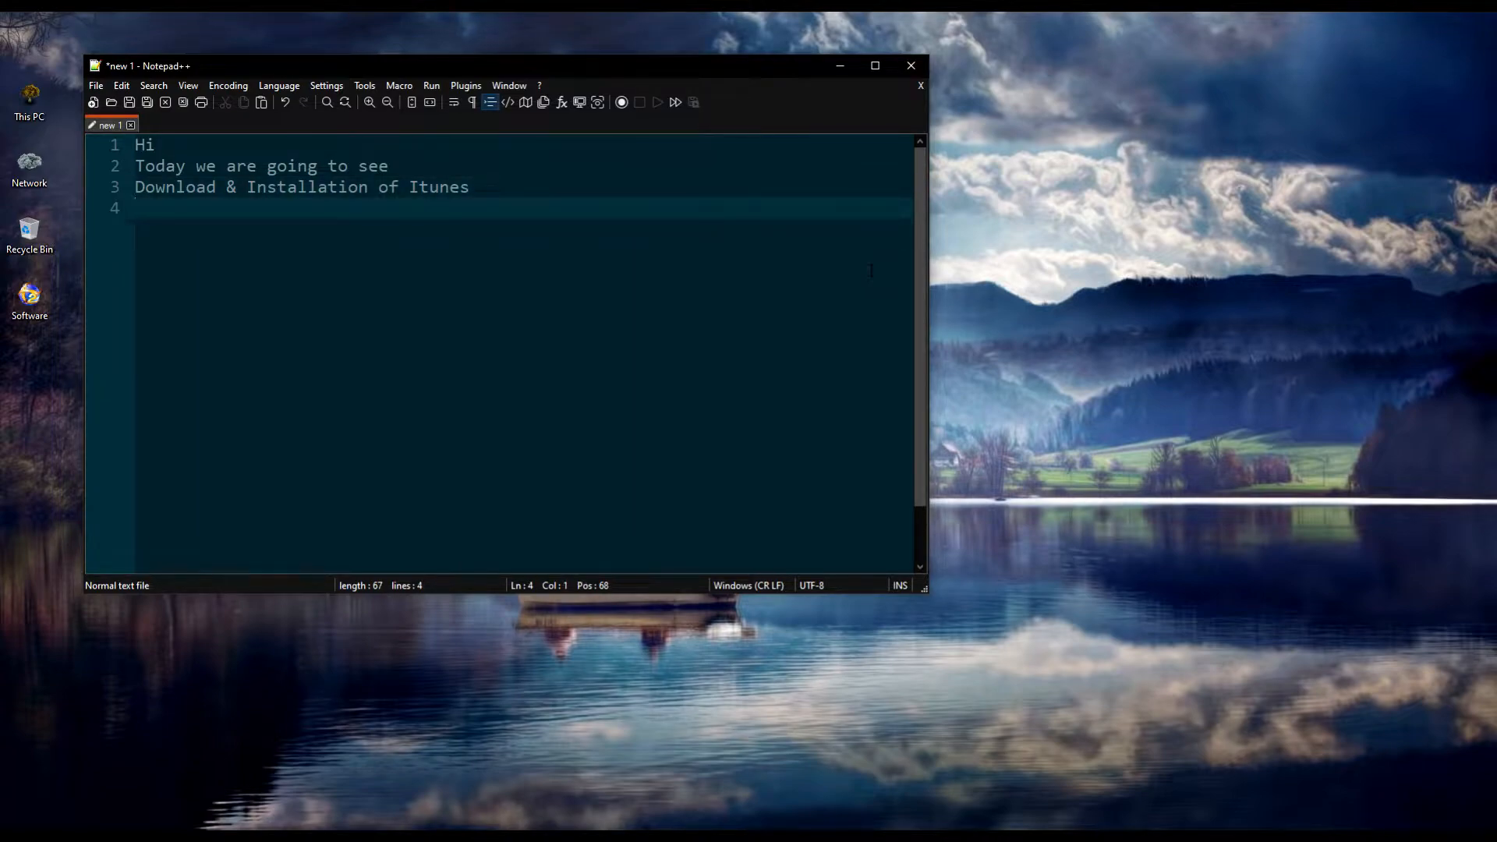
type("Lets get Started.")
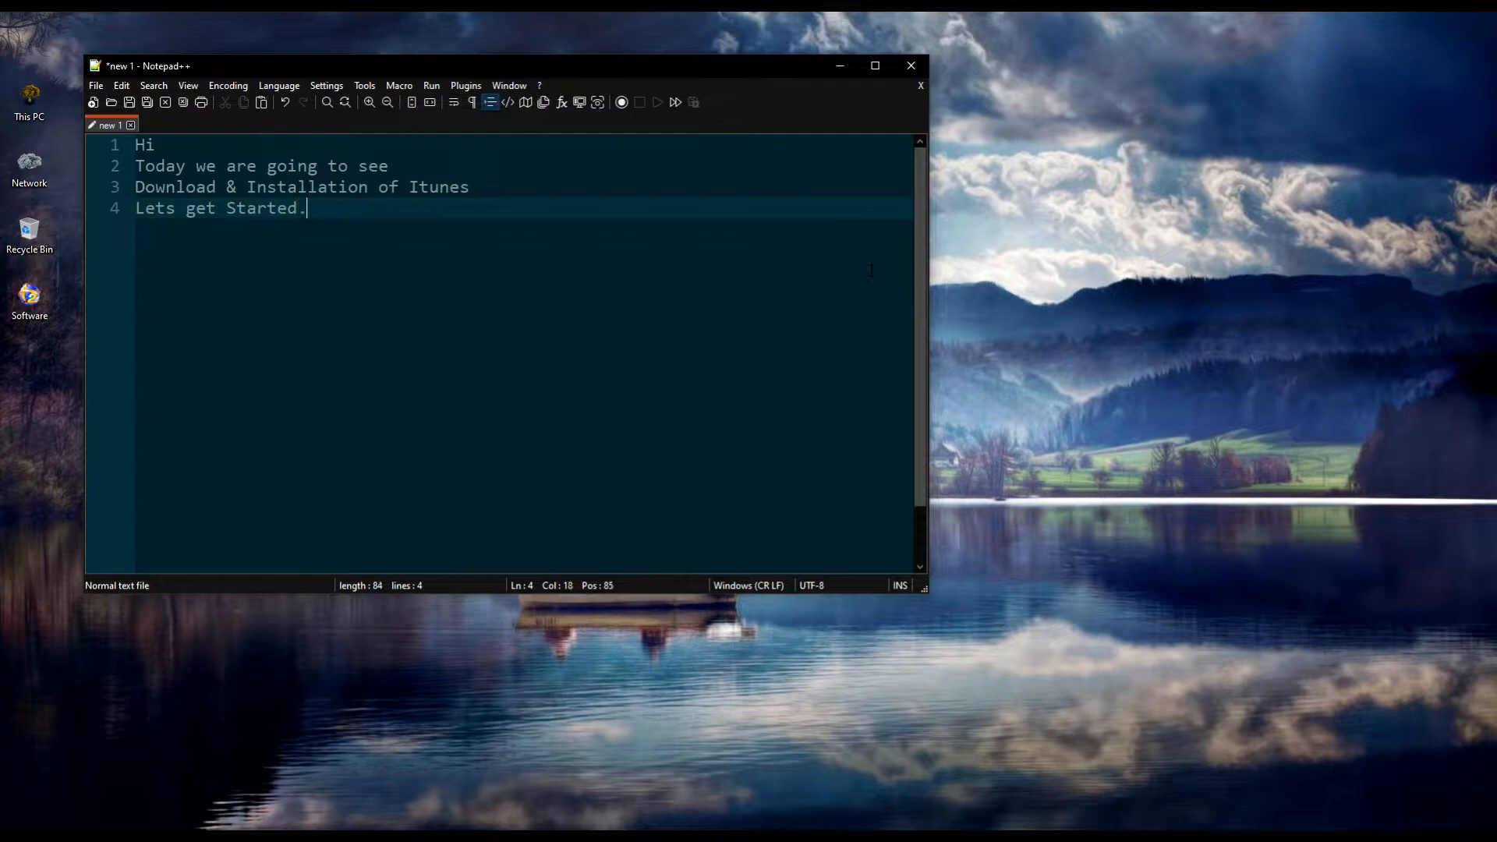
left_click(842, 69)
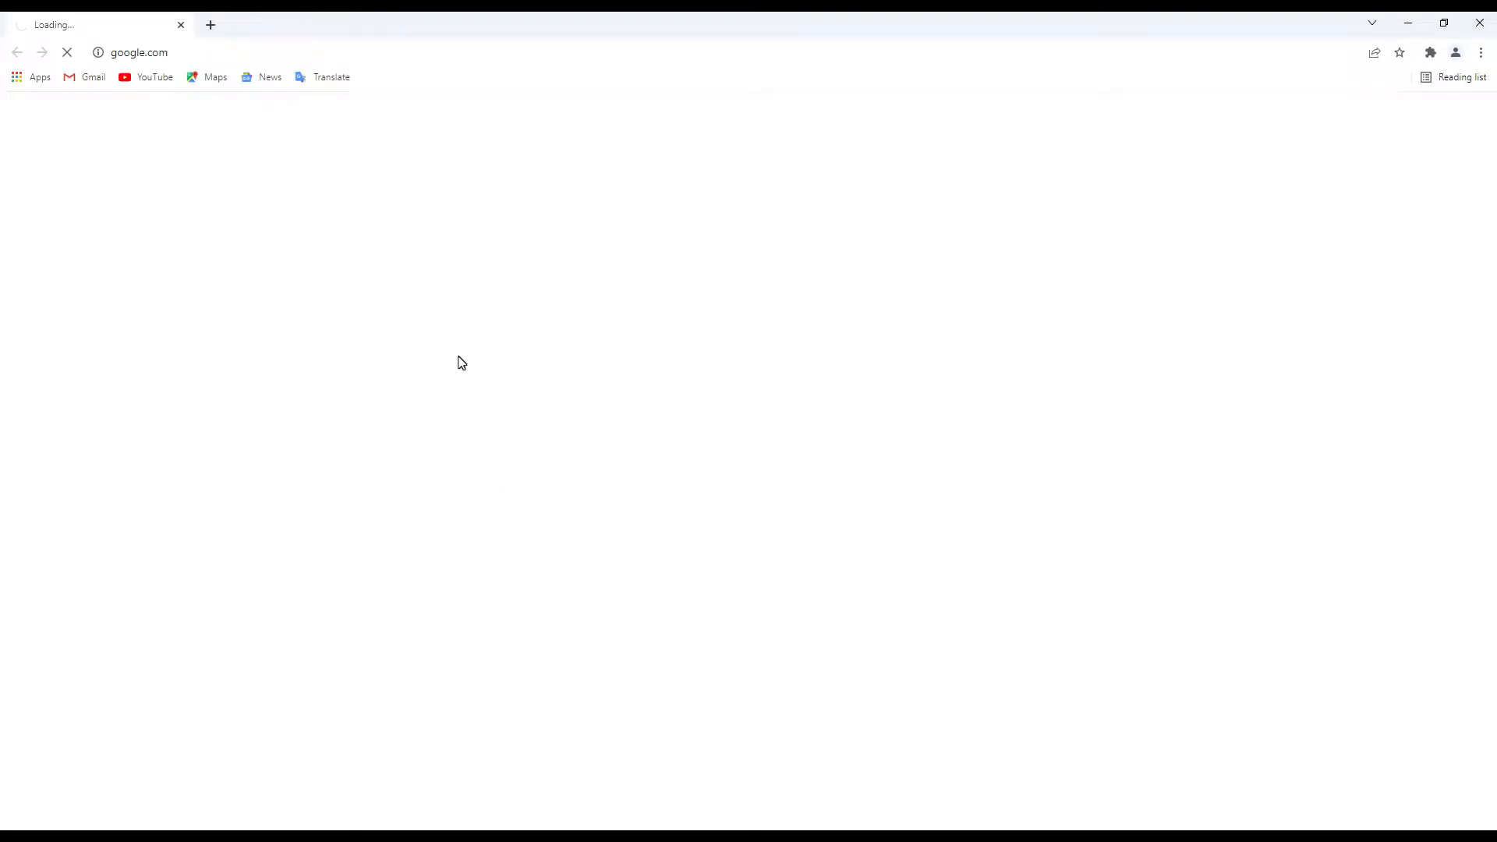
In Chrome, search Google for "itunes for windows 10" and open Apple Support's "Download and use iTunes for Windows" page
type("itunes")
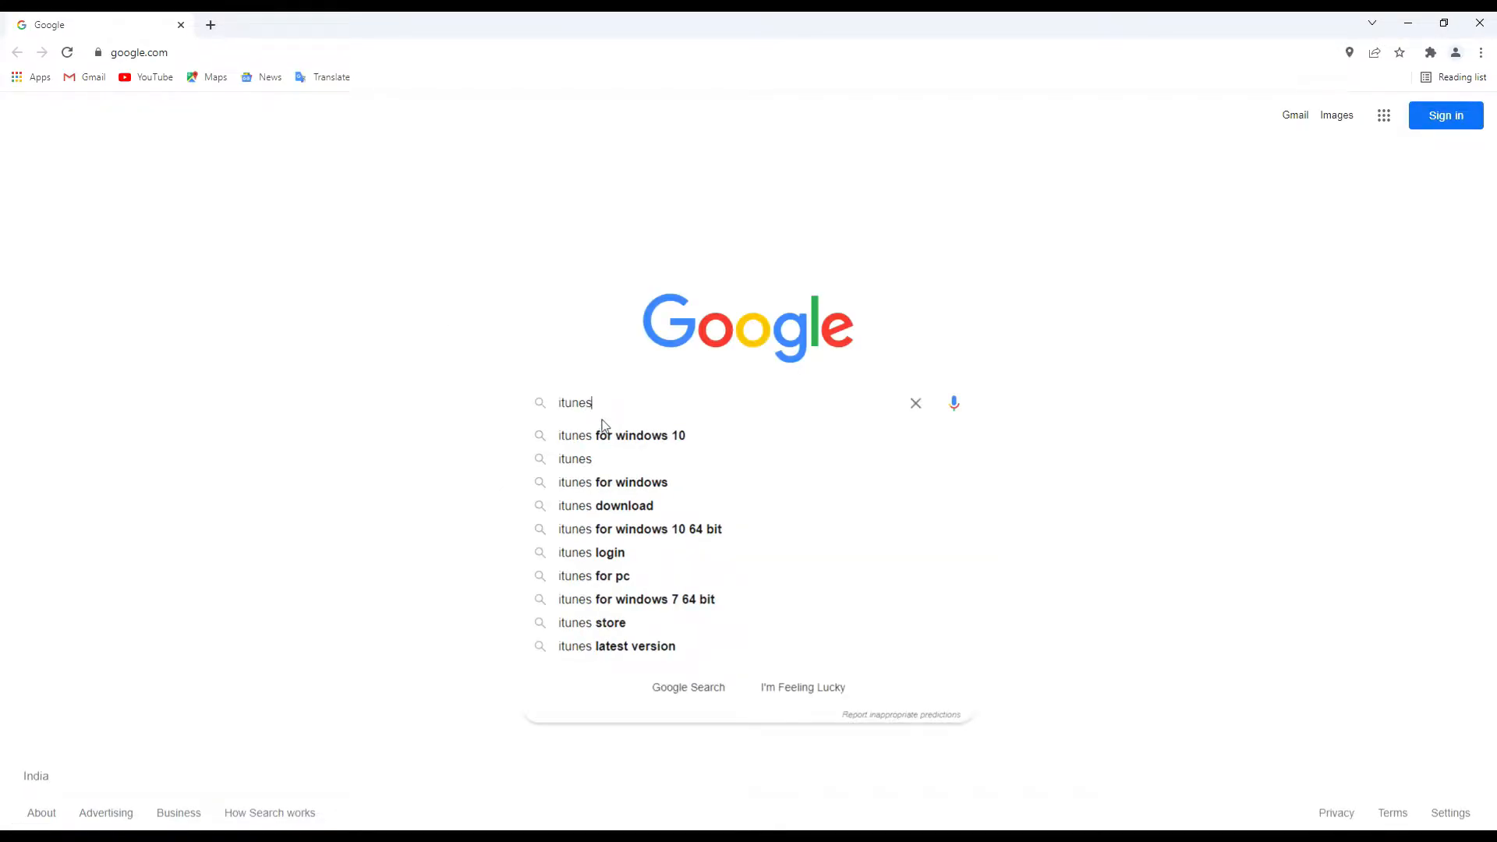
key("Return")
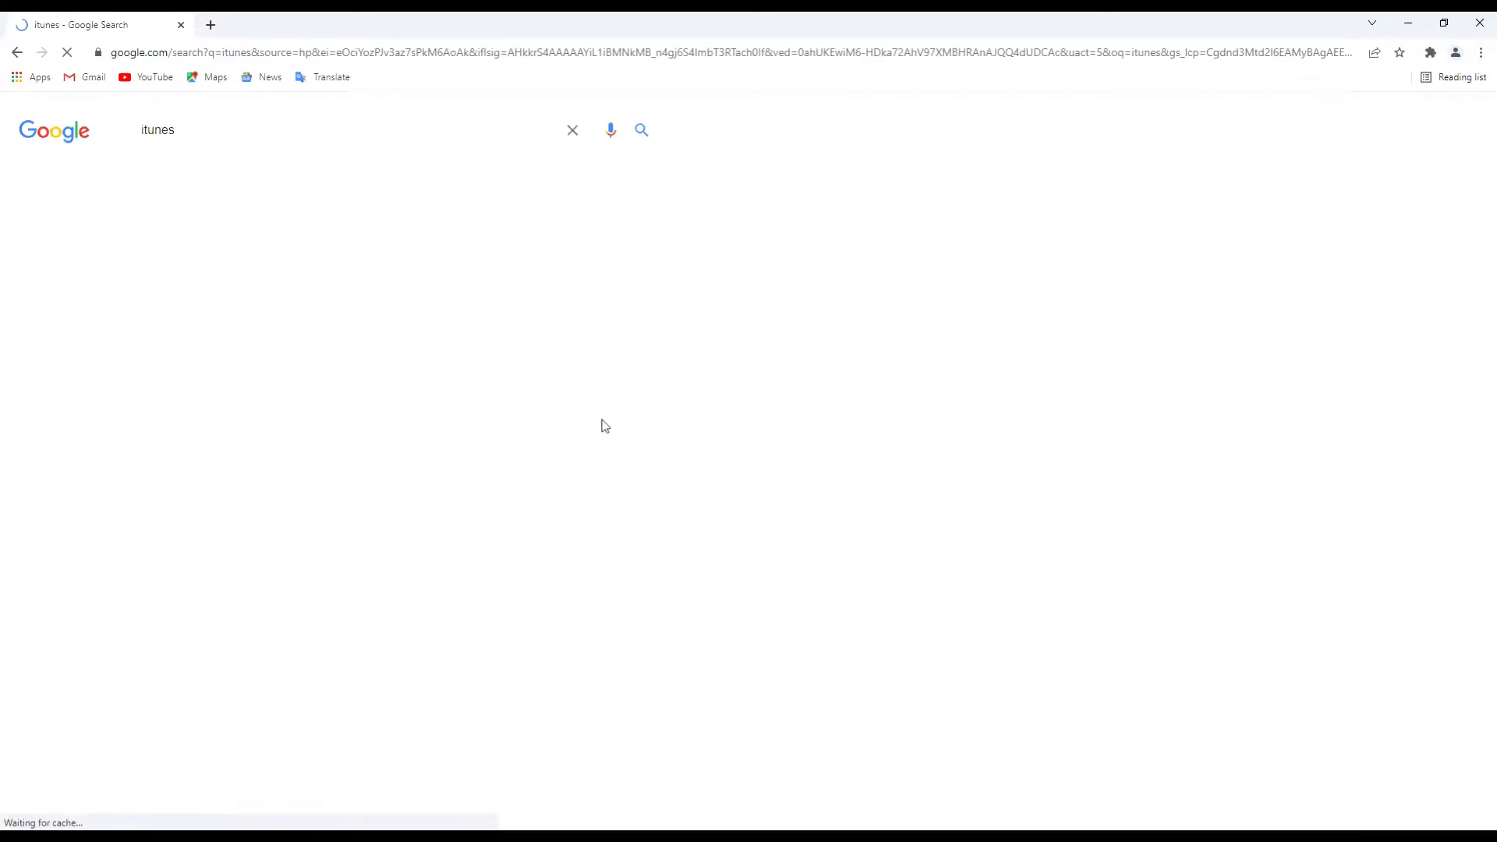
left_click(271, 134)
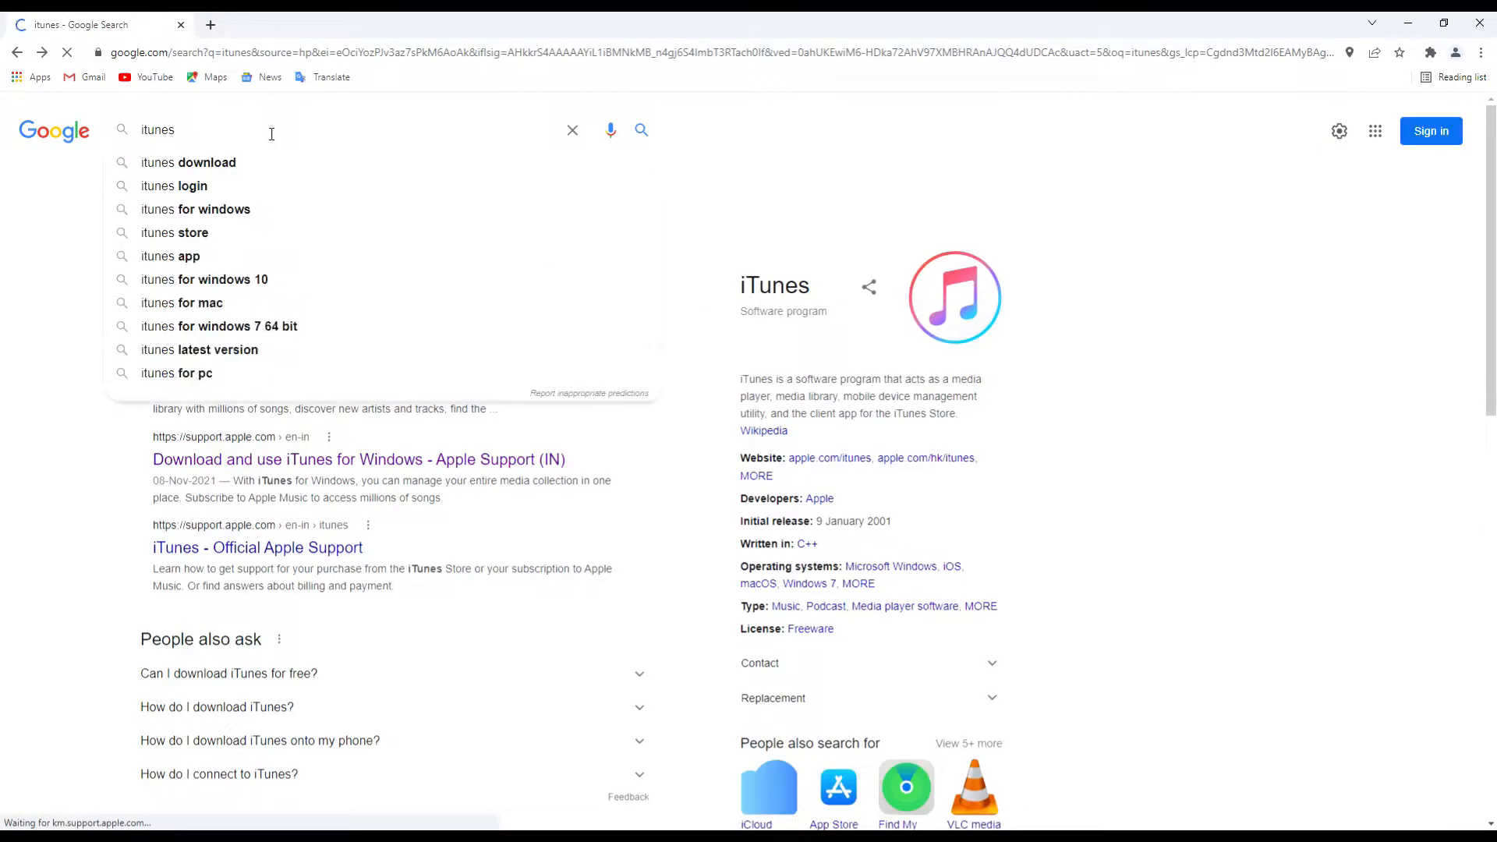
type("for windows 10")
key("Return")
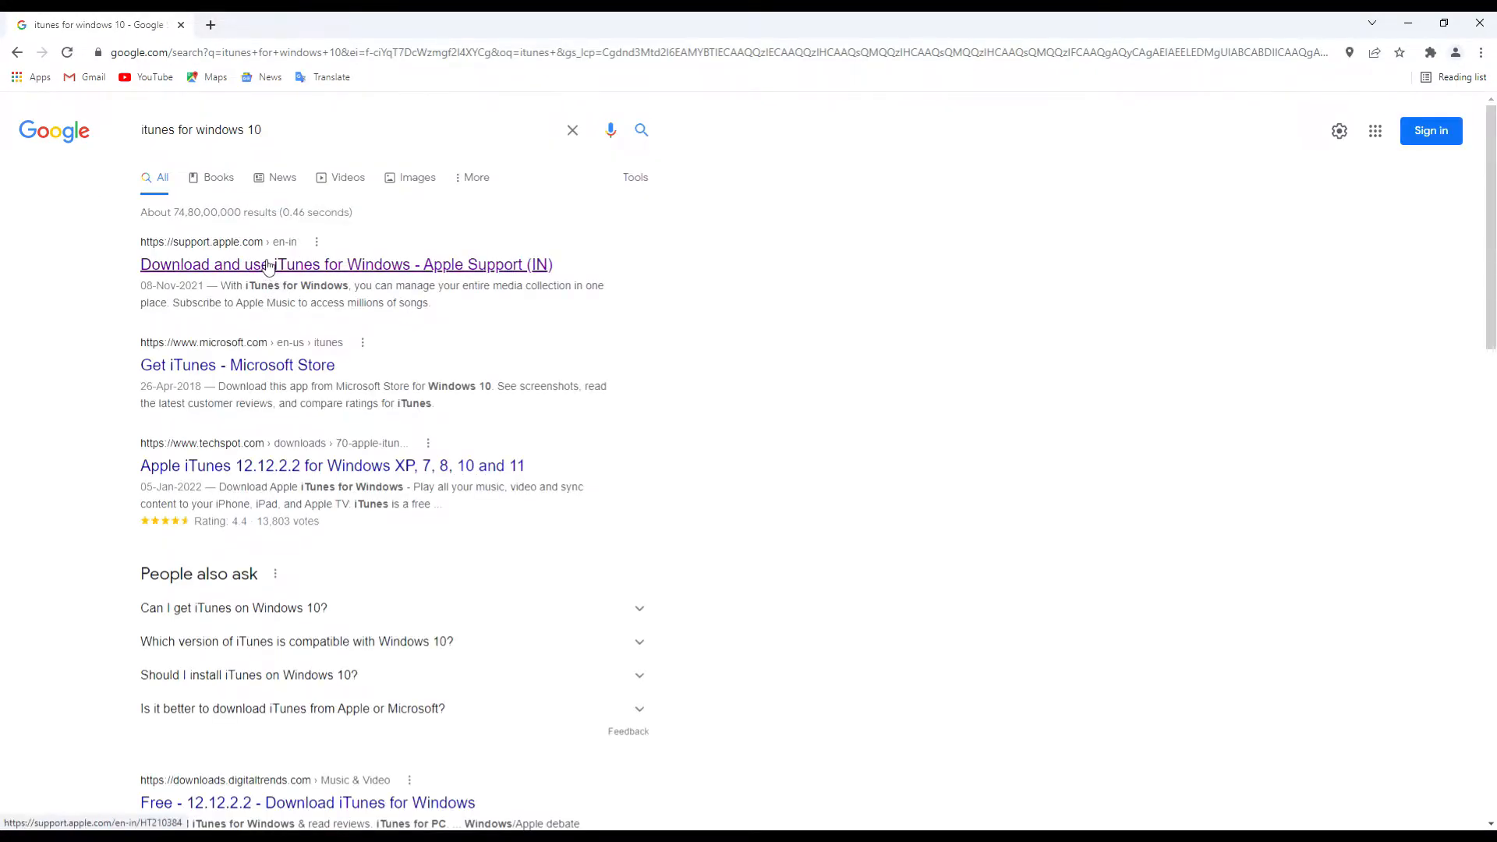
left_click(267, 266)
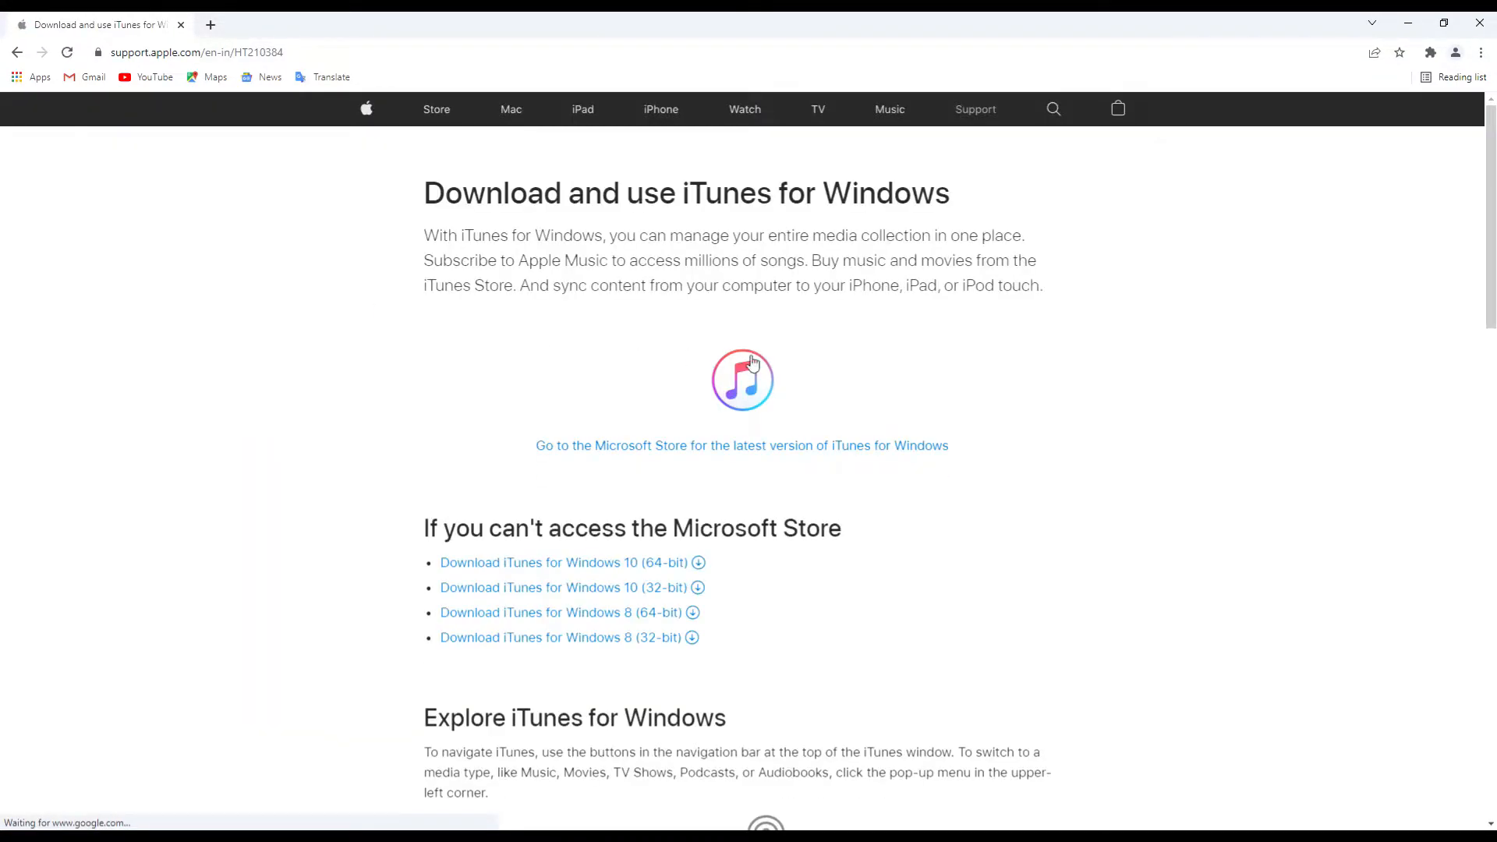
Download the iTunes installer for Windows 10 (64-bit) from the Apple Support page
scroll(811, 382, "down", 3)
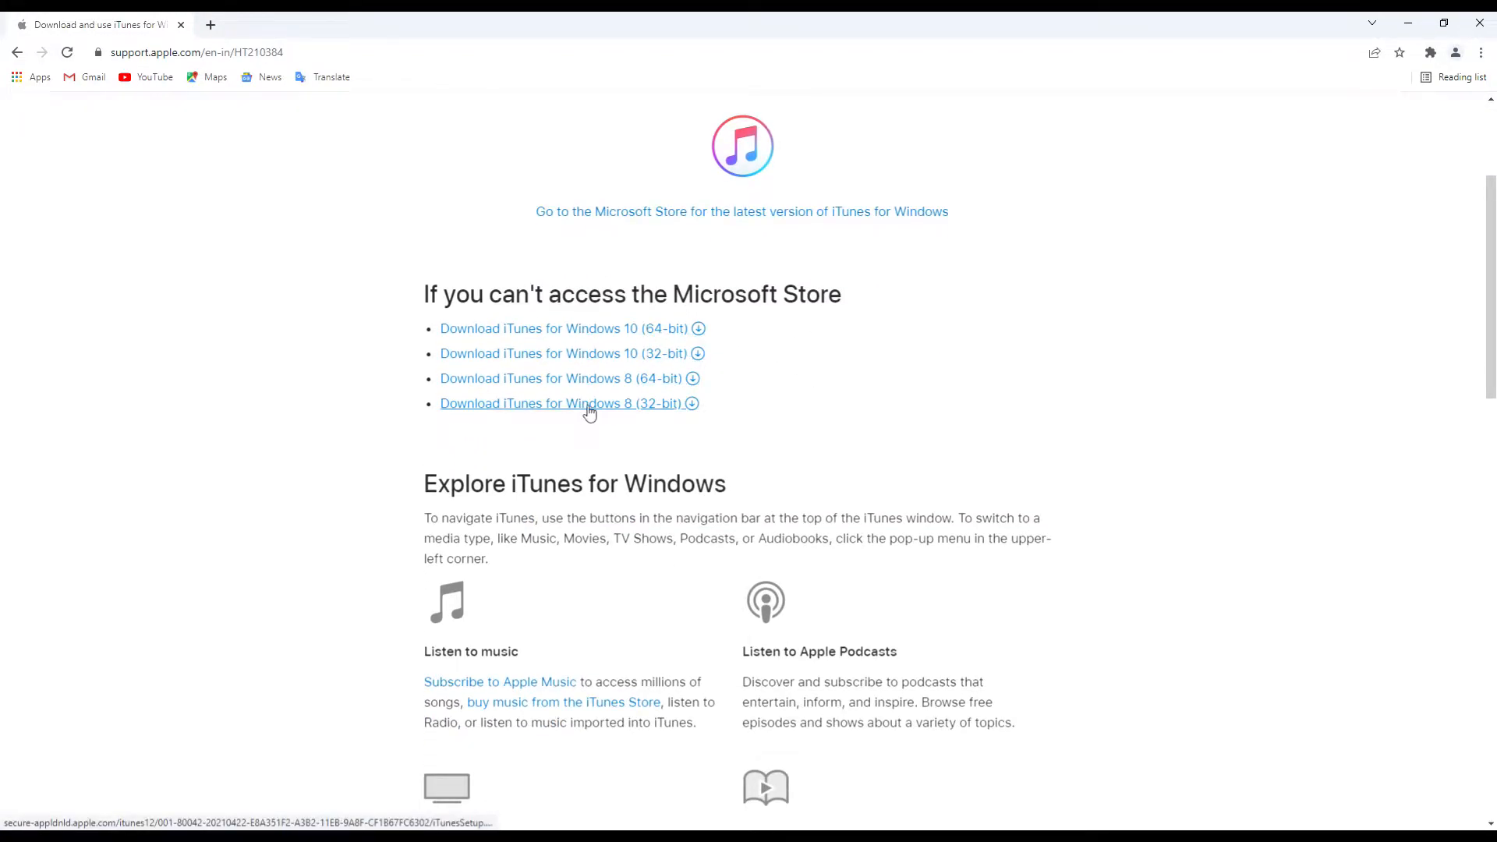
left_click(590, 330)
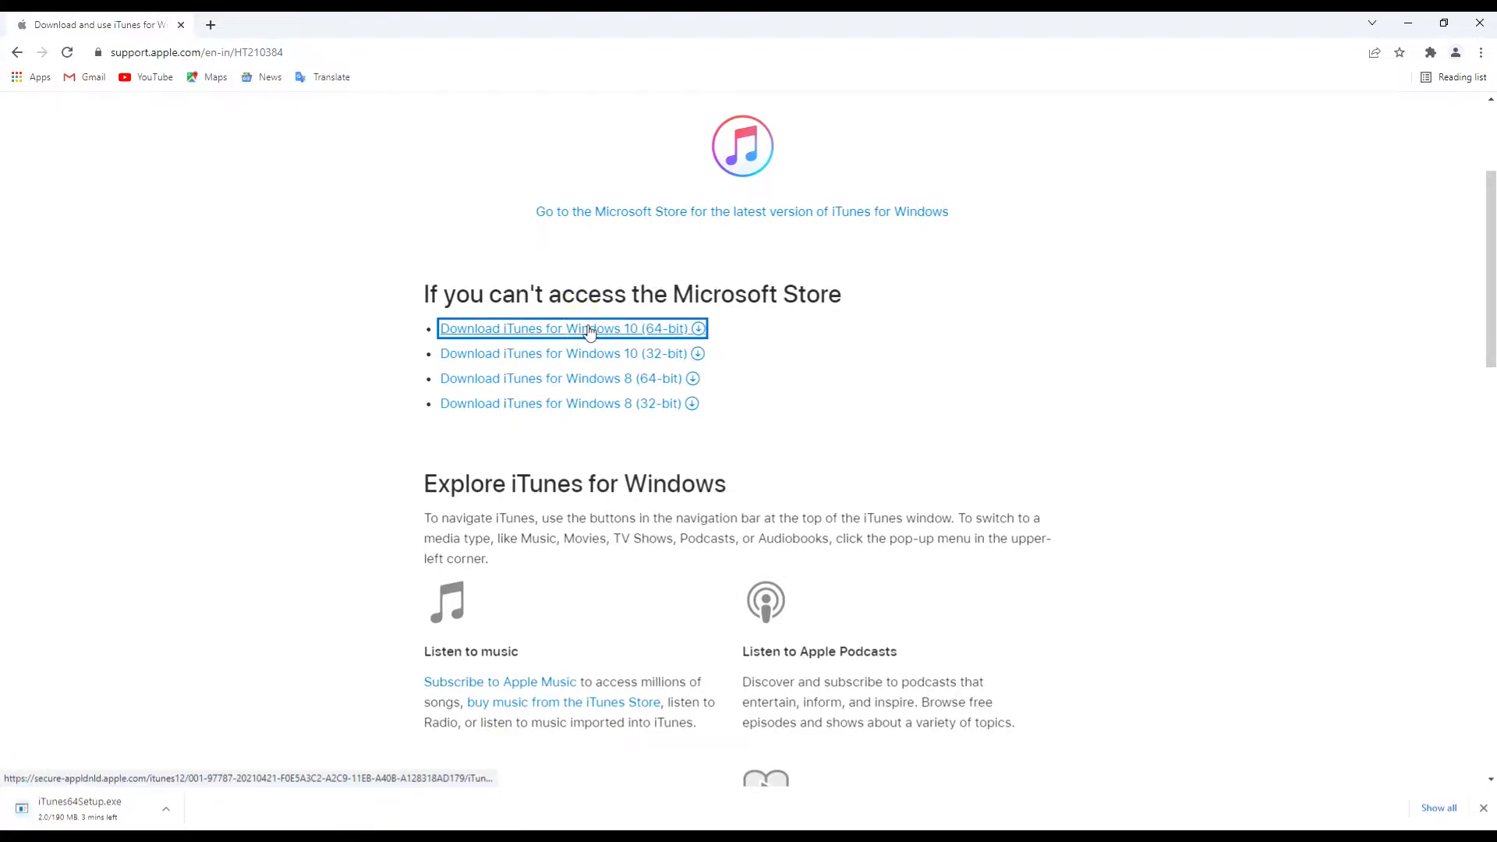
left_click(166, 809)
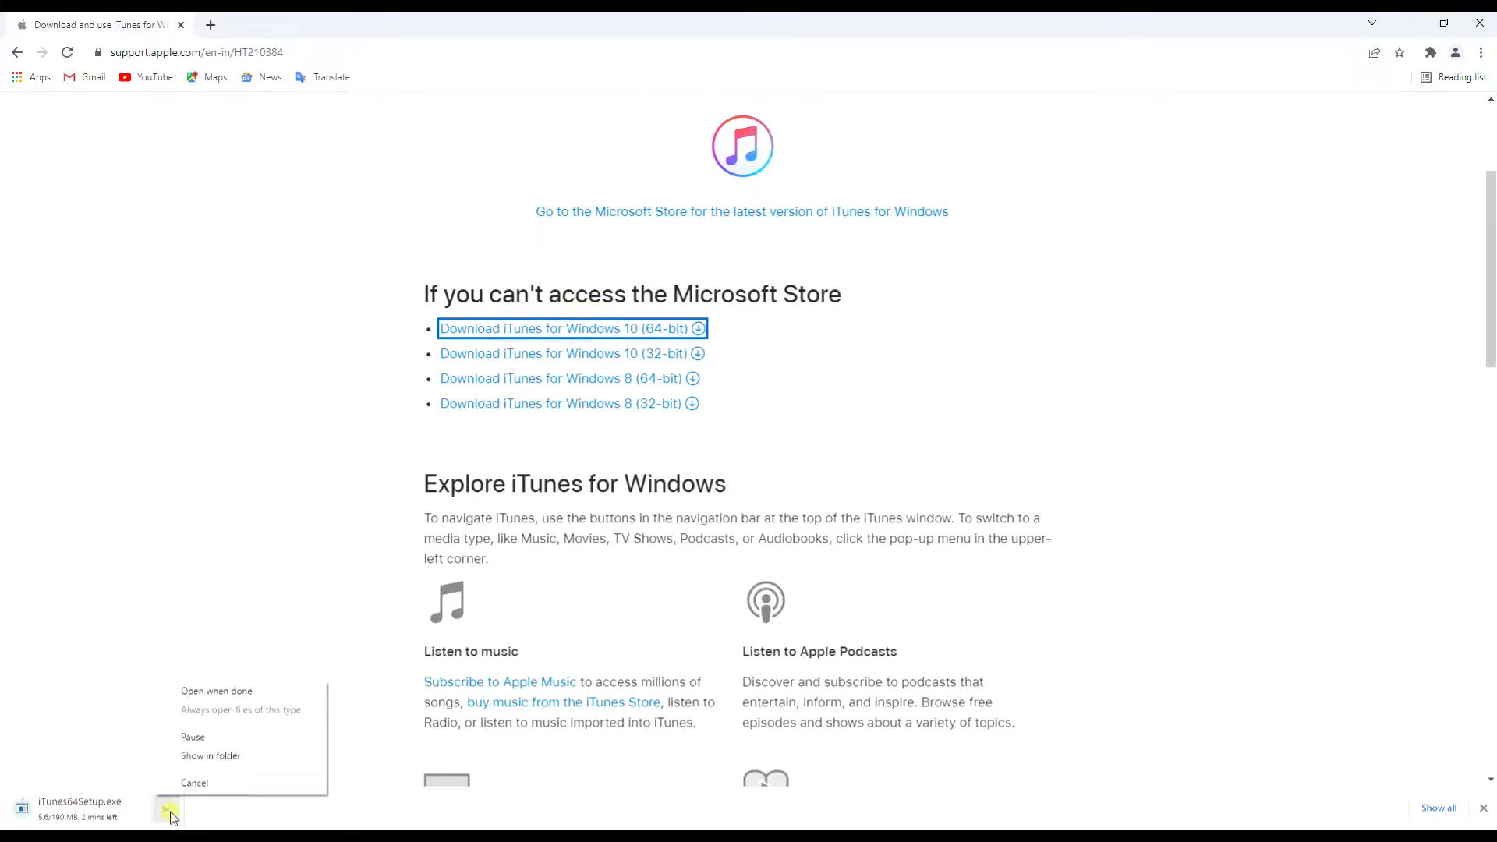
left_click(247, 538)
Switch to Notepad++ and add the line "We can choose the setup file according to your Sysytem Configuration"
mouse_move(417, 837)
left_click(458, 729)
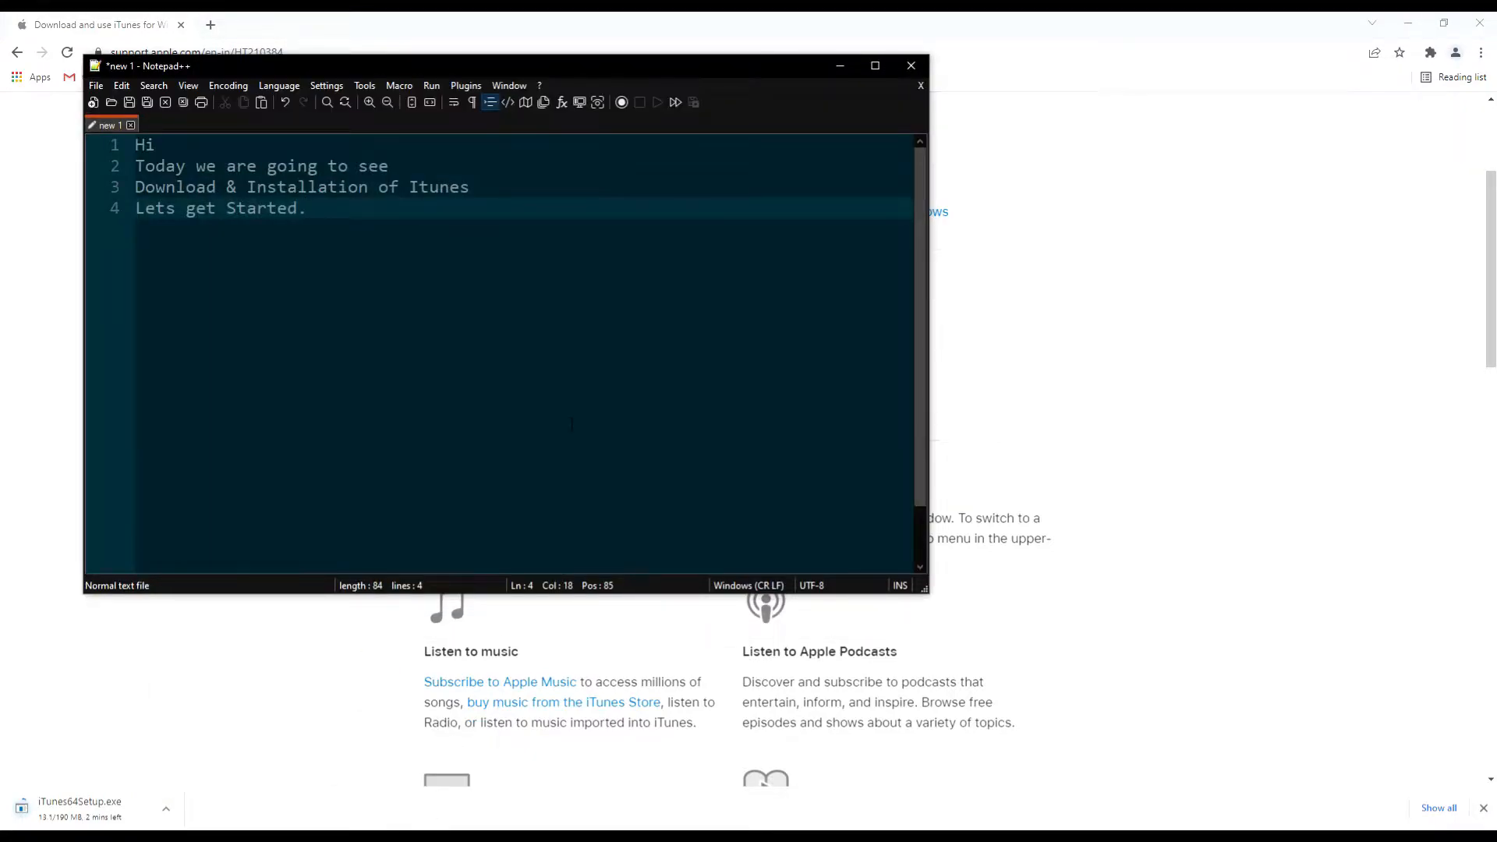
key("Return")
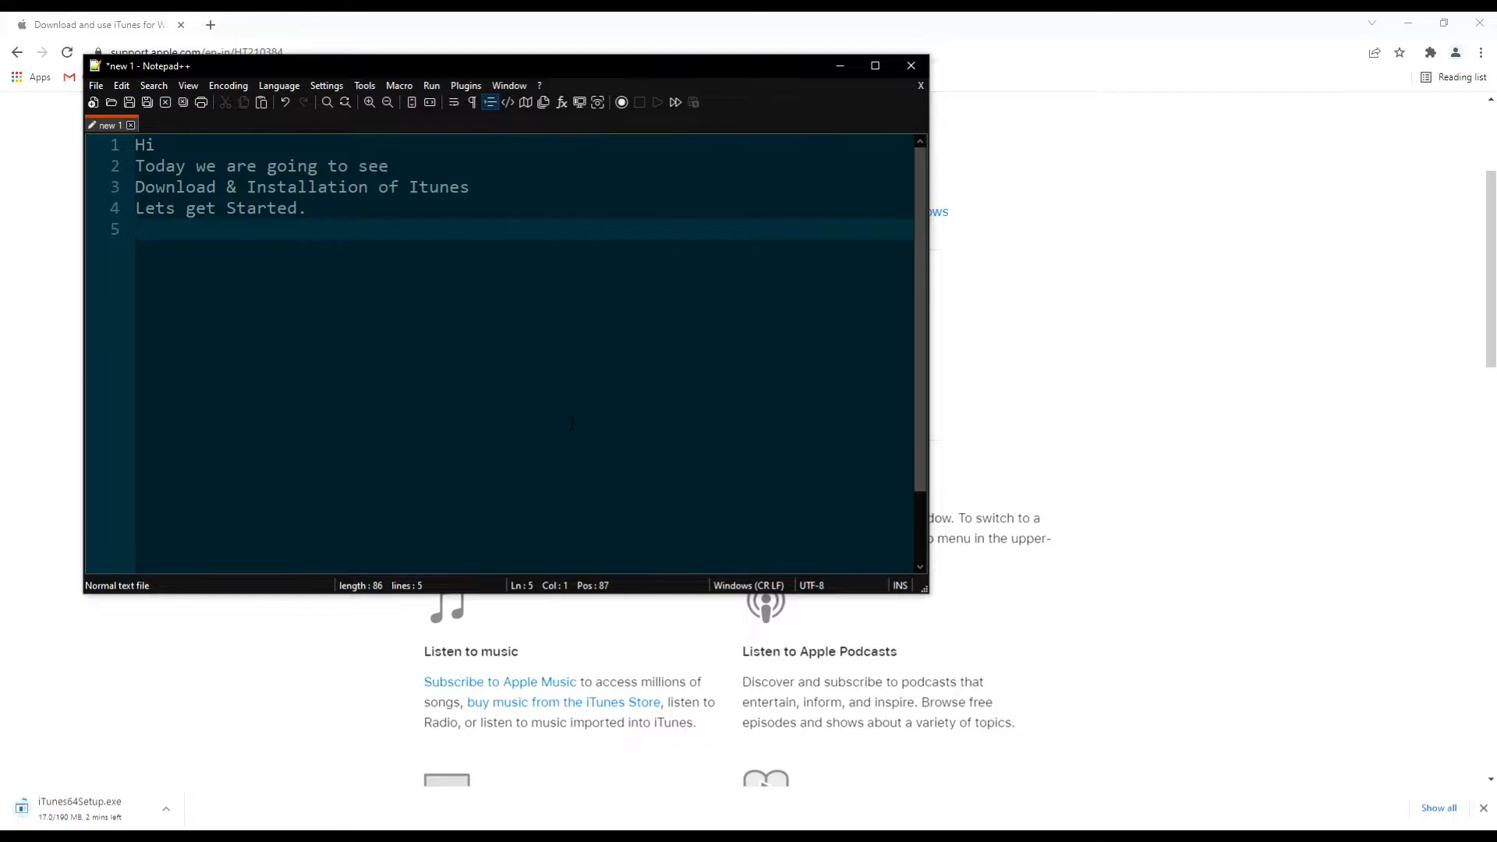
type("We can choose the ")
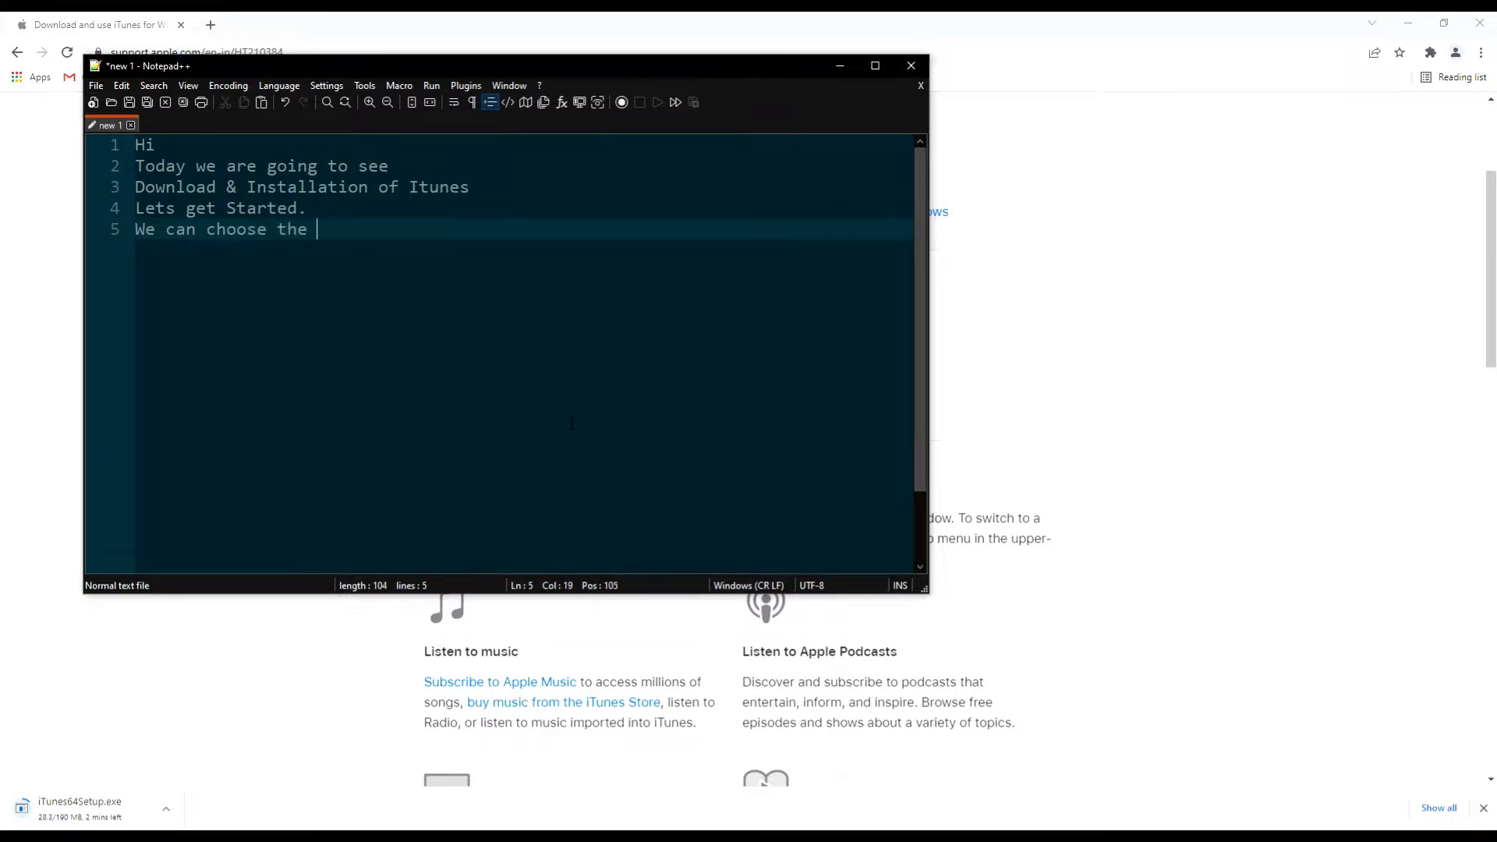
type("setup file ac")
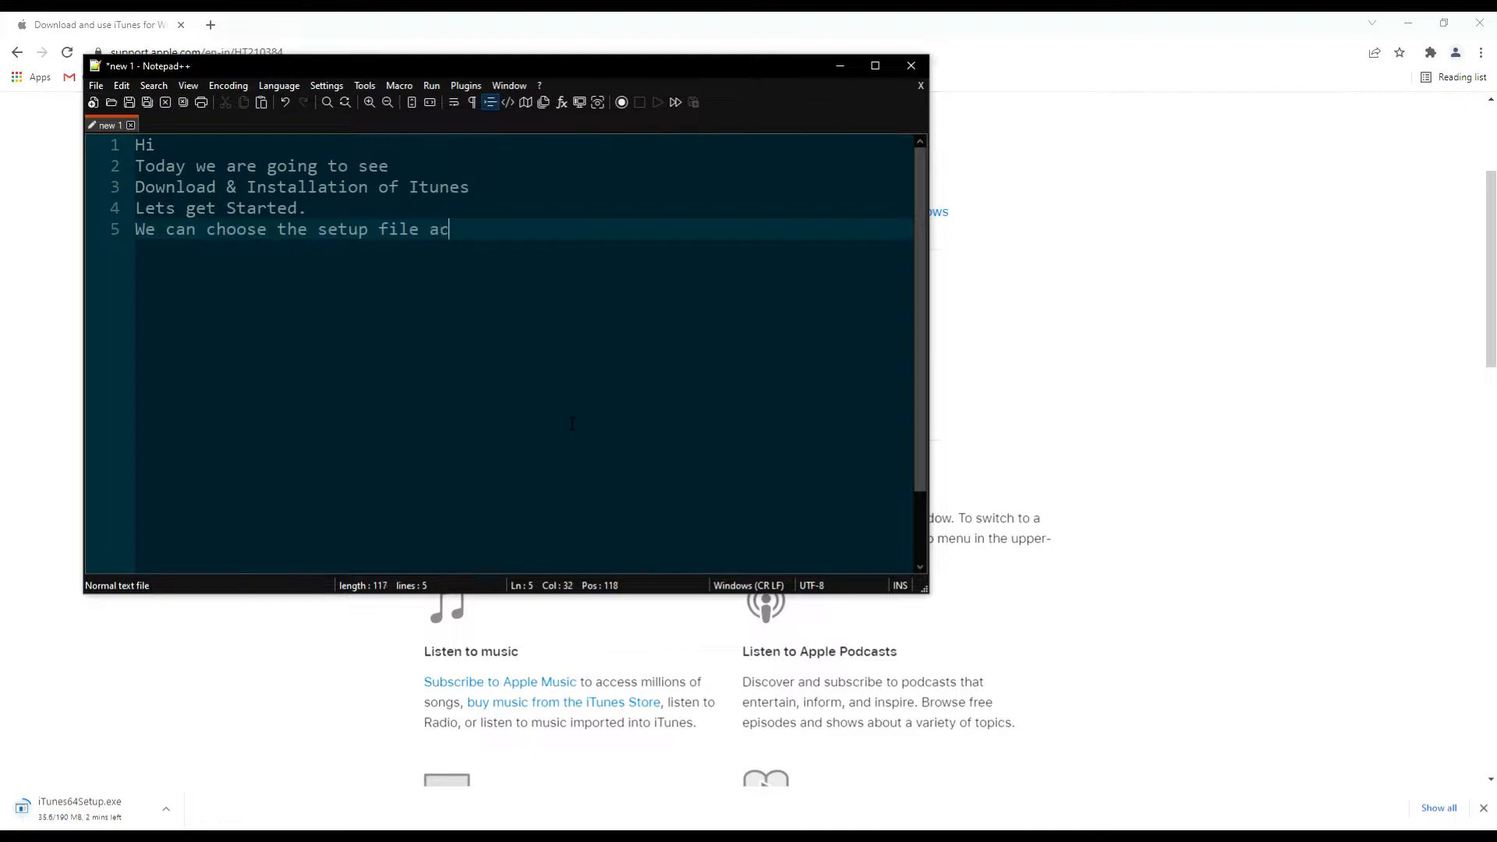
type("cording to your")
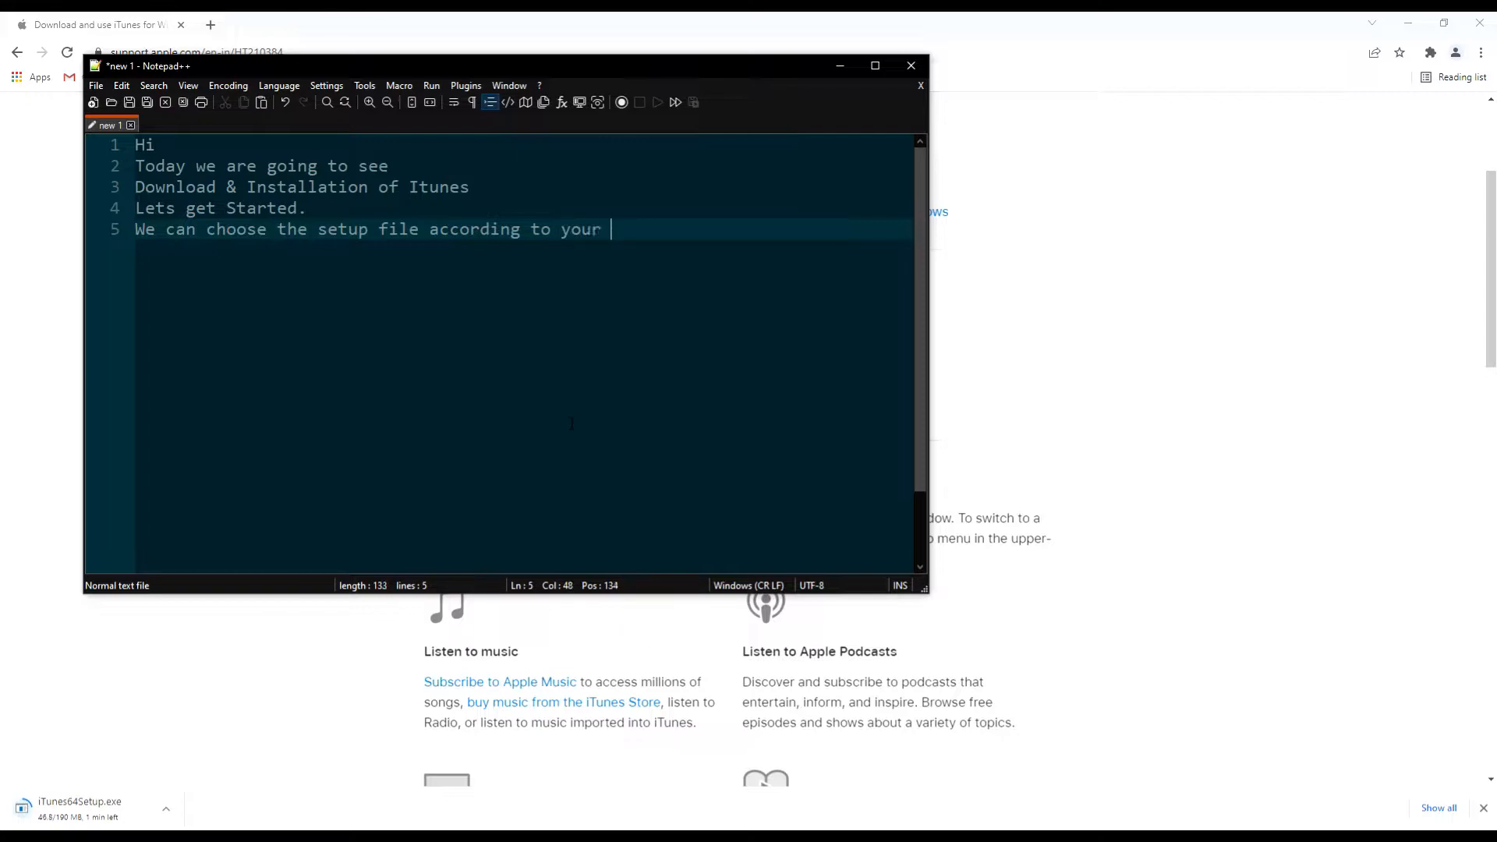
type(" Sysytem COnfi")
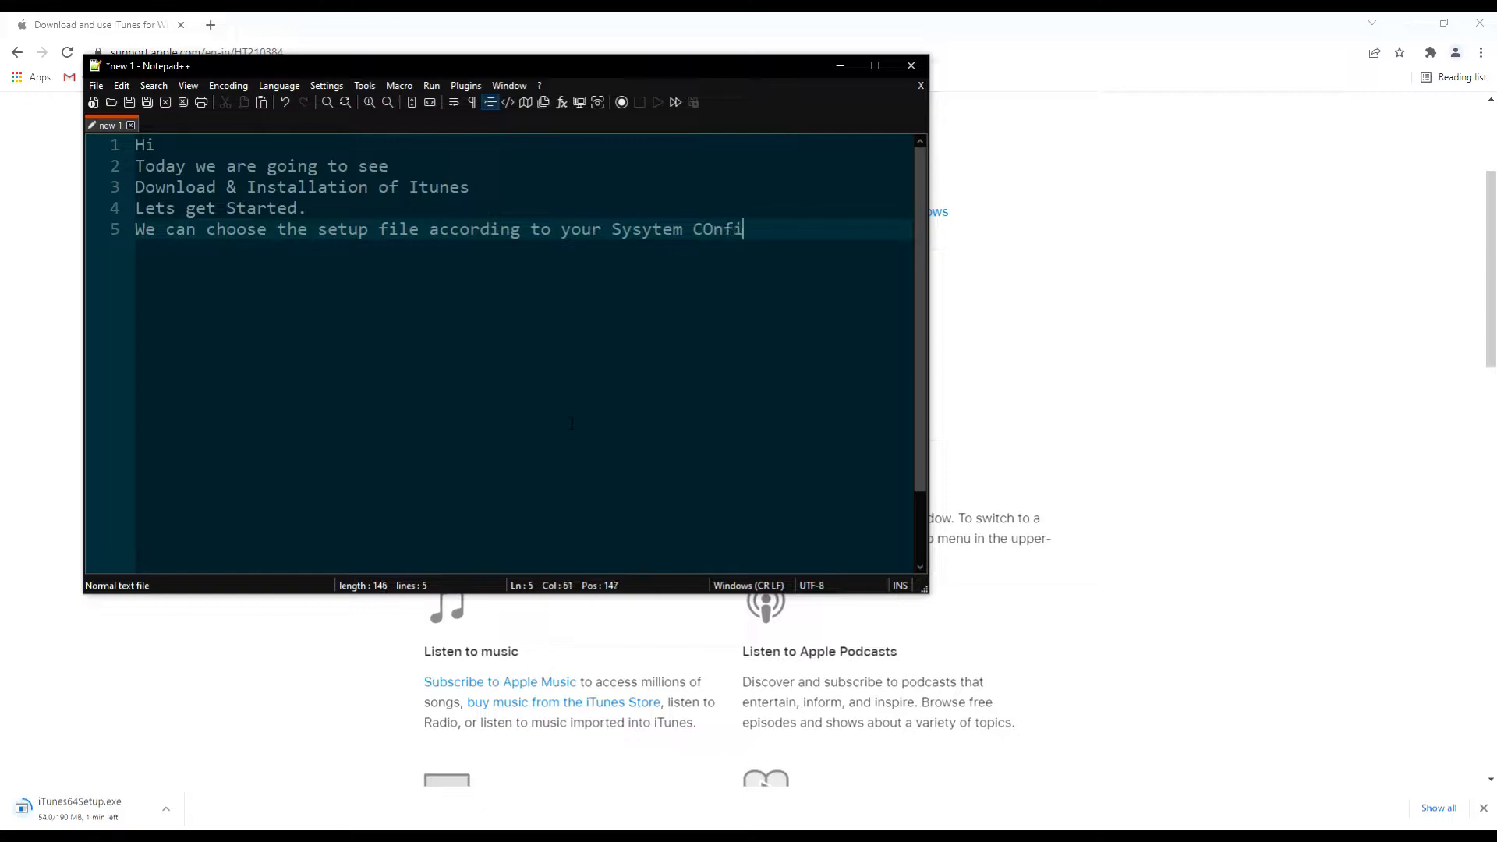
type("guration")
key("shift+Right")
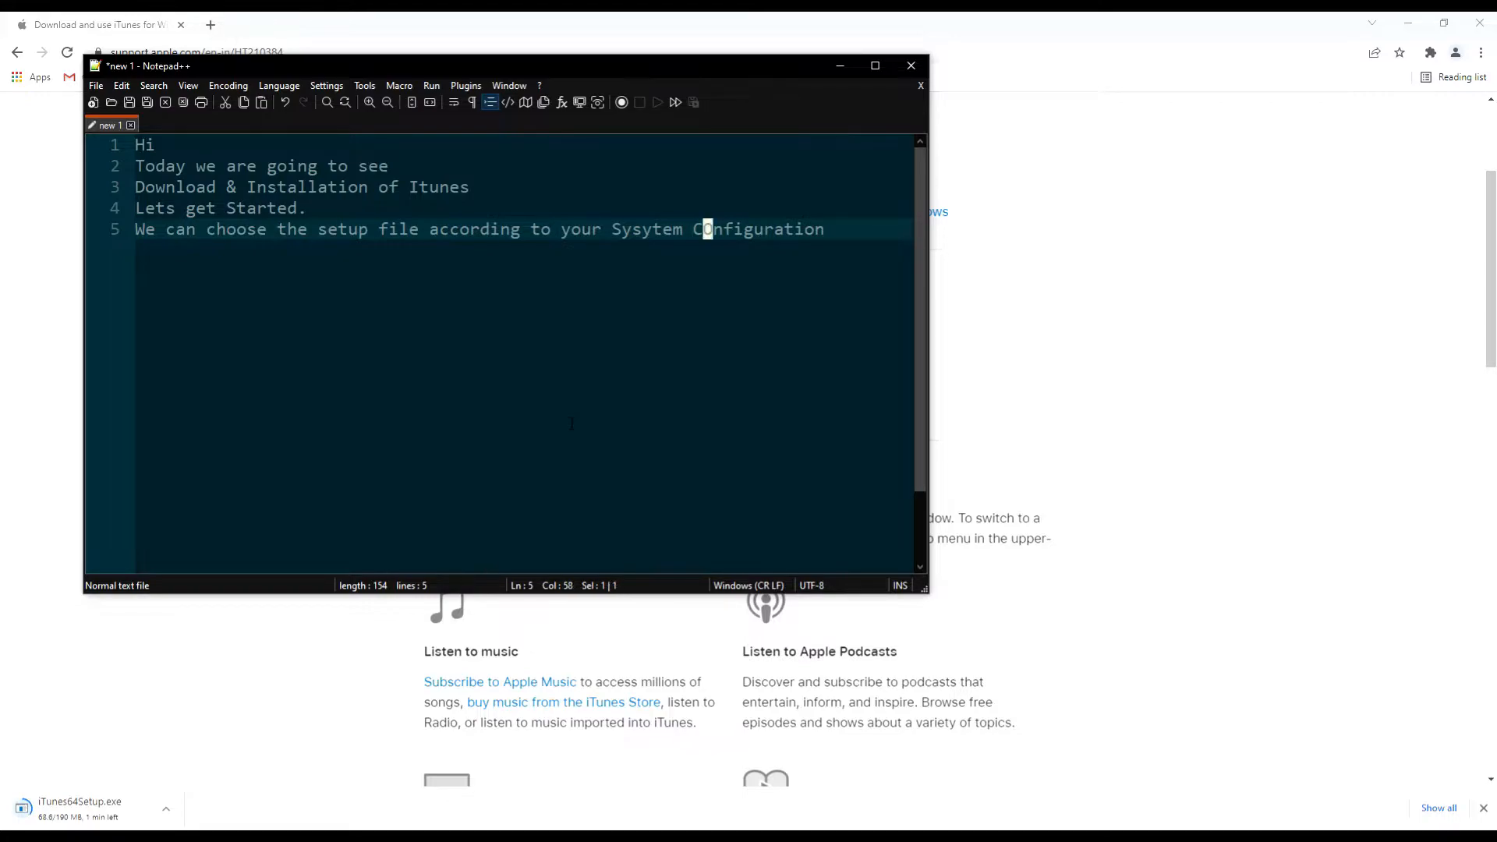
type("o")
Add the line "Once it got Downloaded just go to the downloaded location and do as follows", and minimize the note
key("Return")
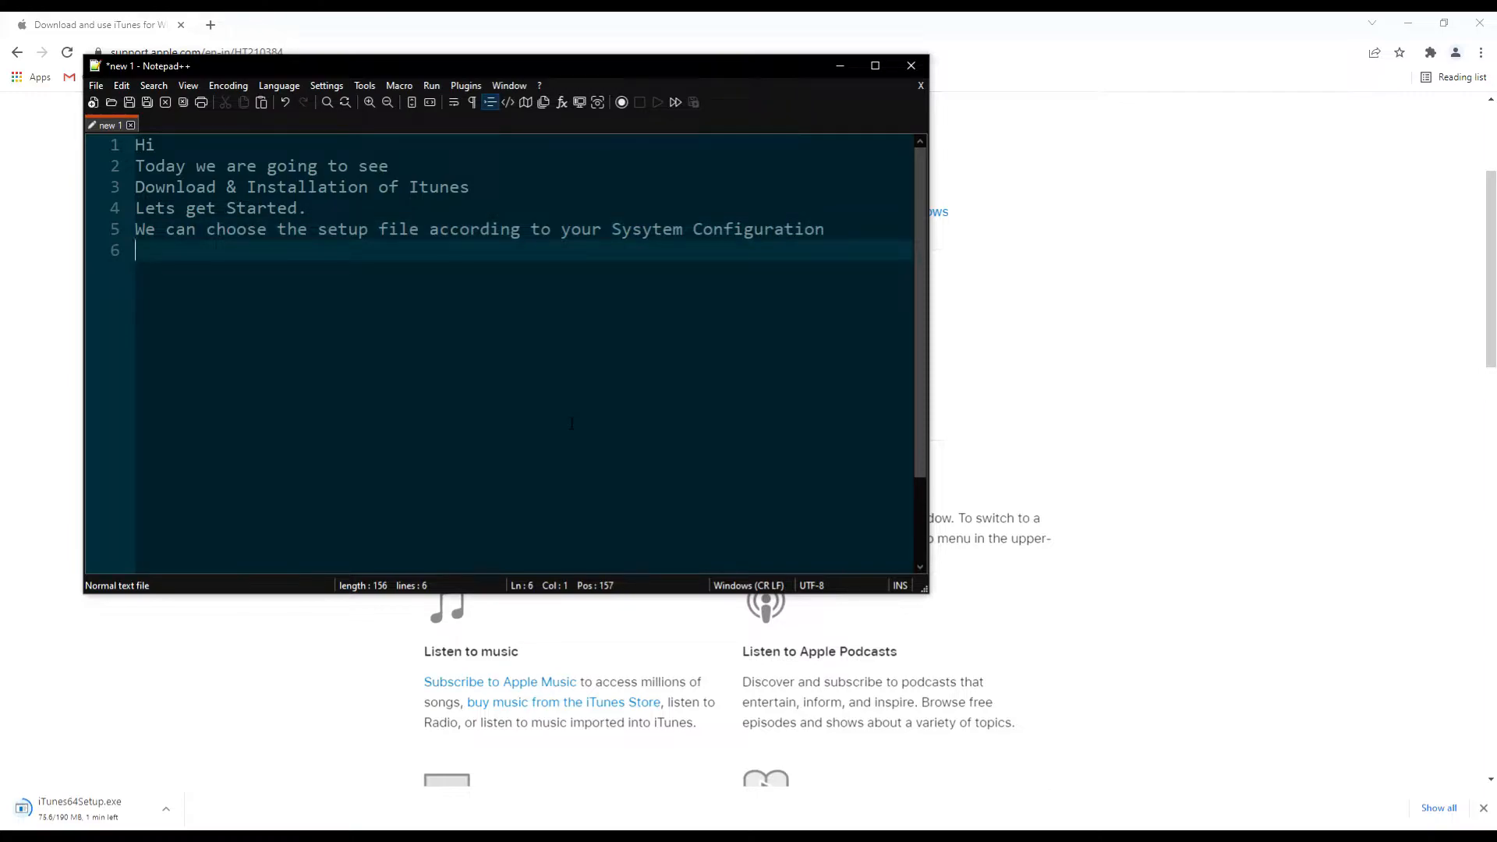
type("Once it g")
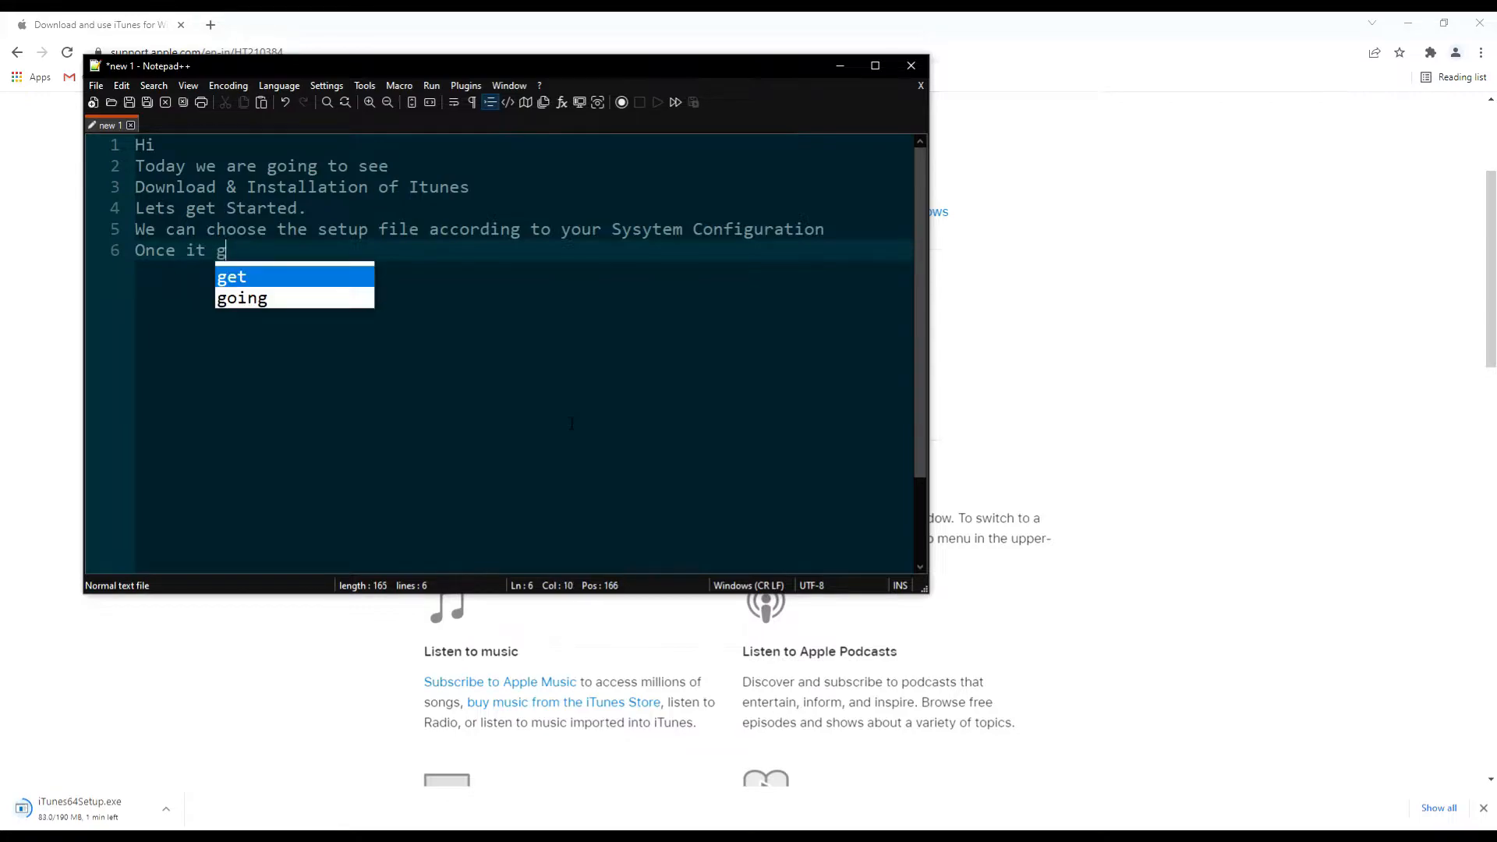
type("ot Dow")
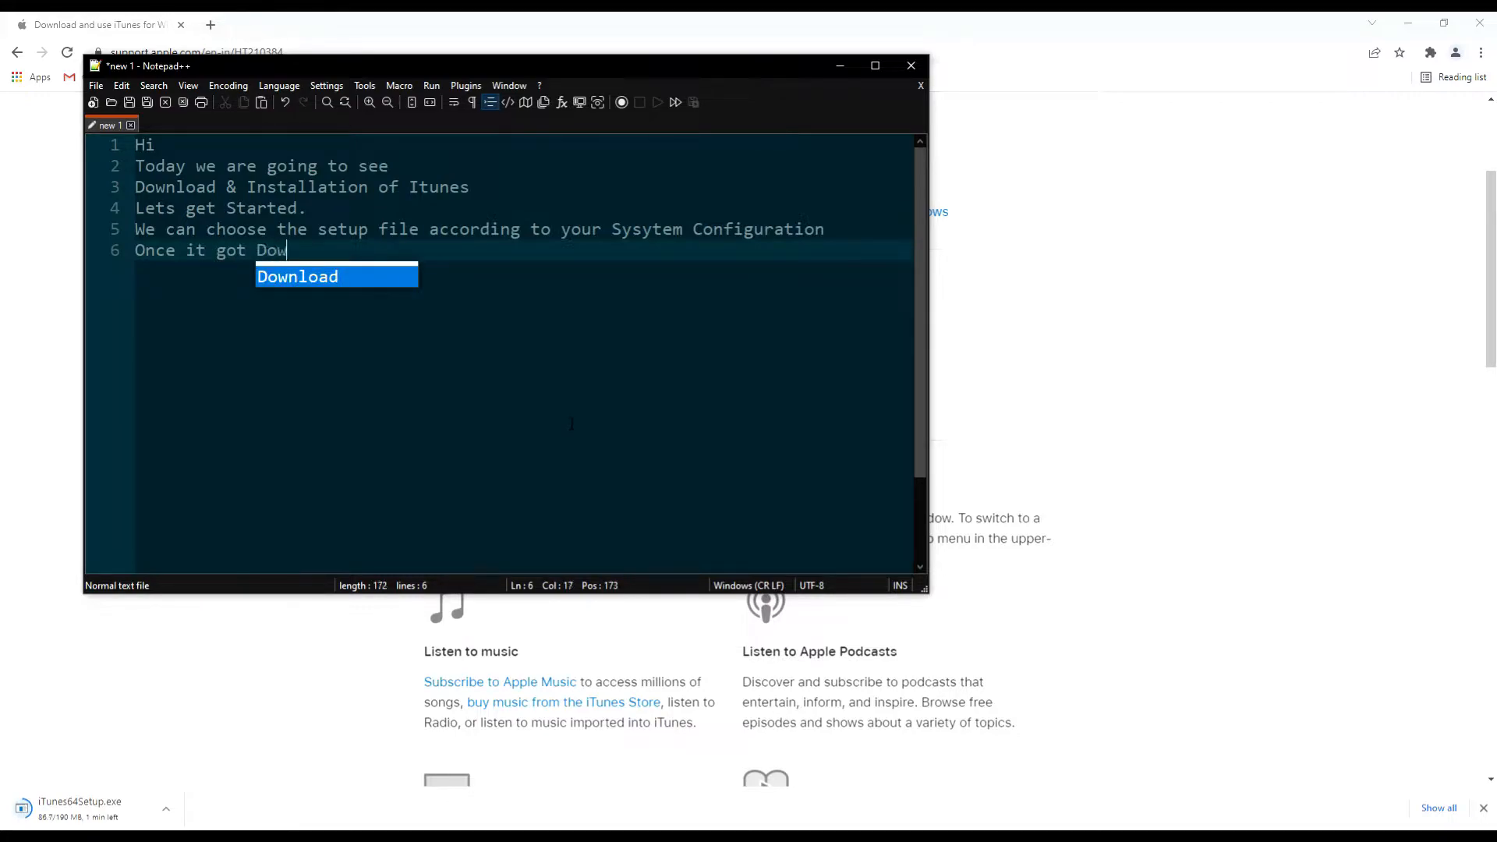
type("nloaded")
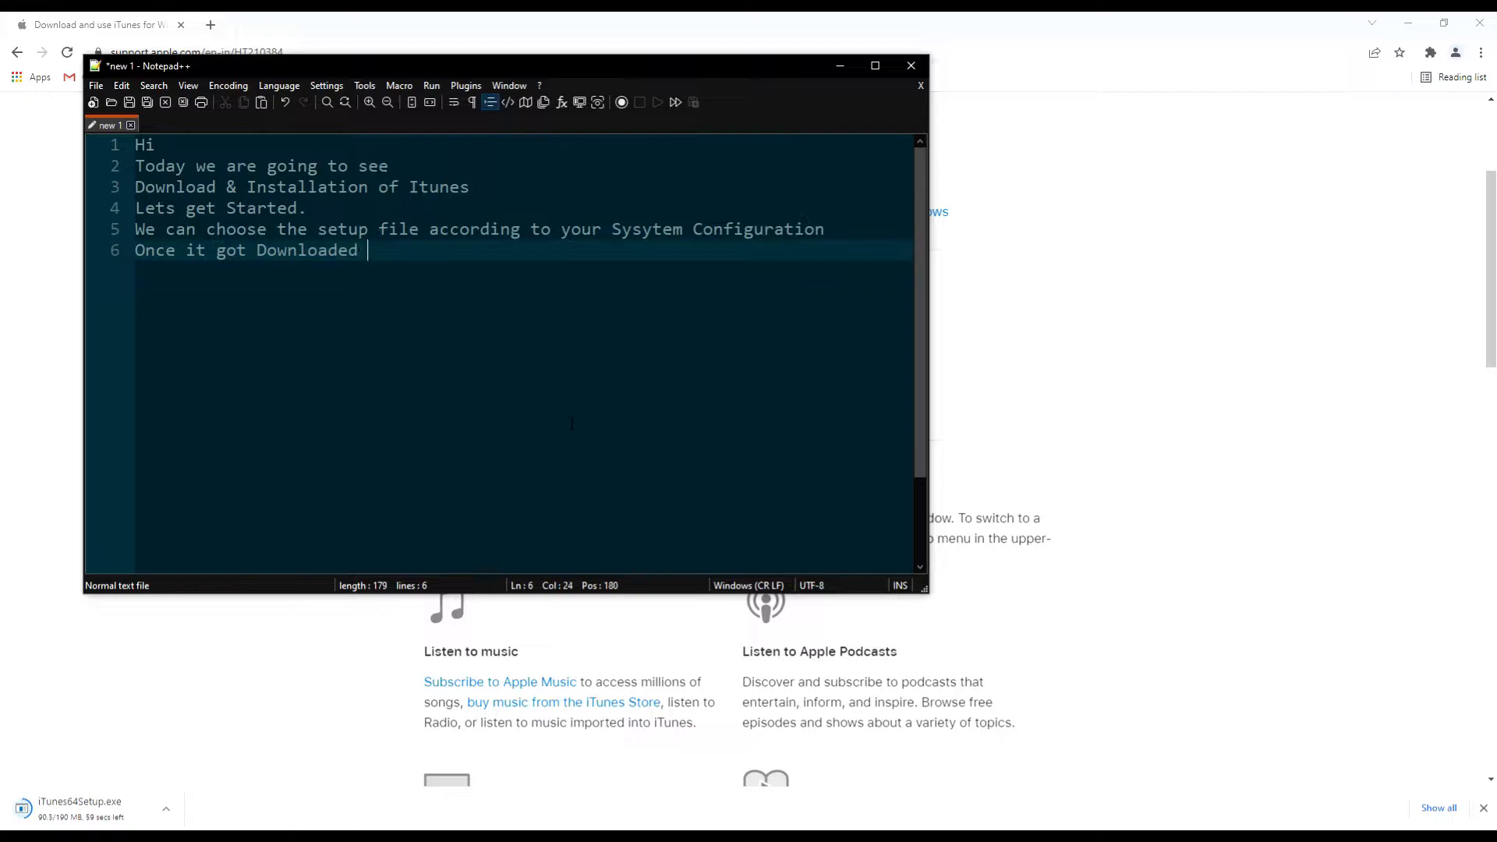
type(" just go to the ")
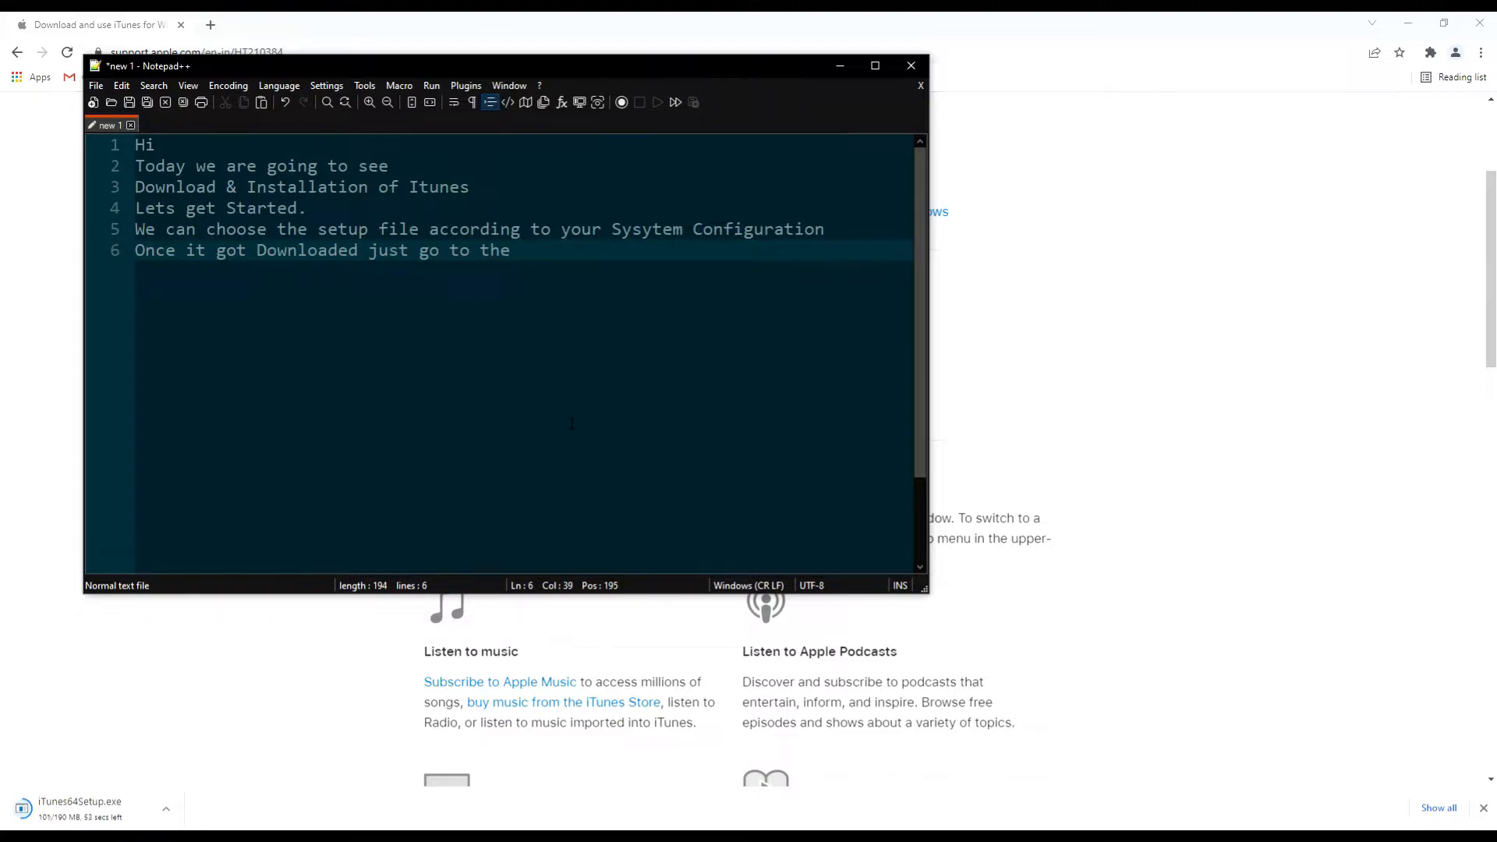
type("downloaded loc")
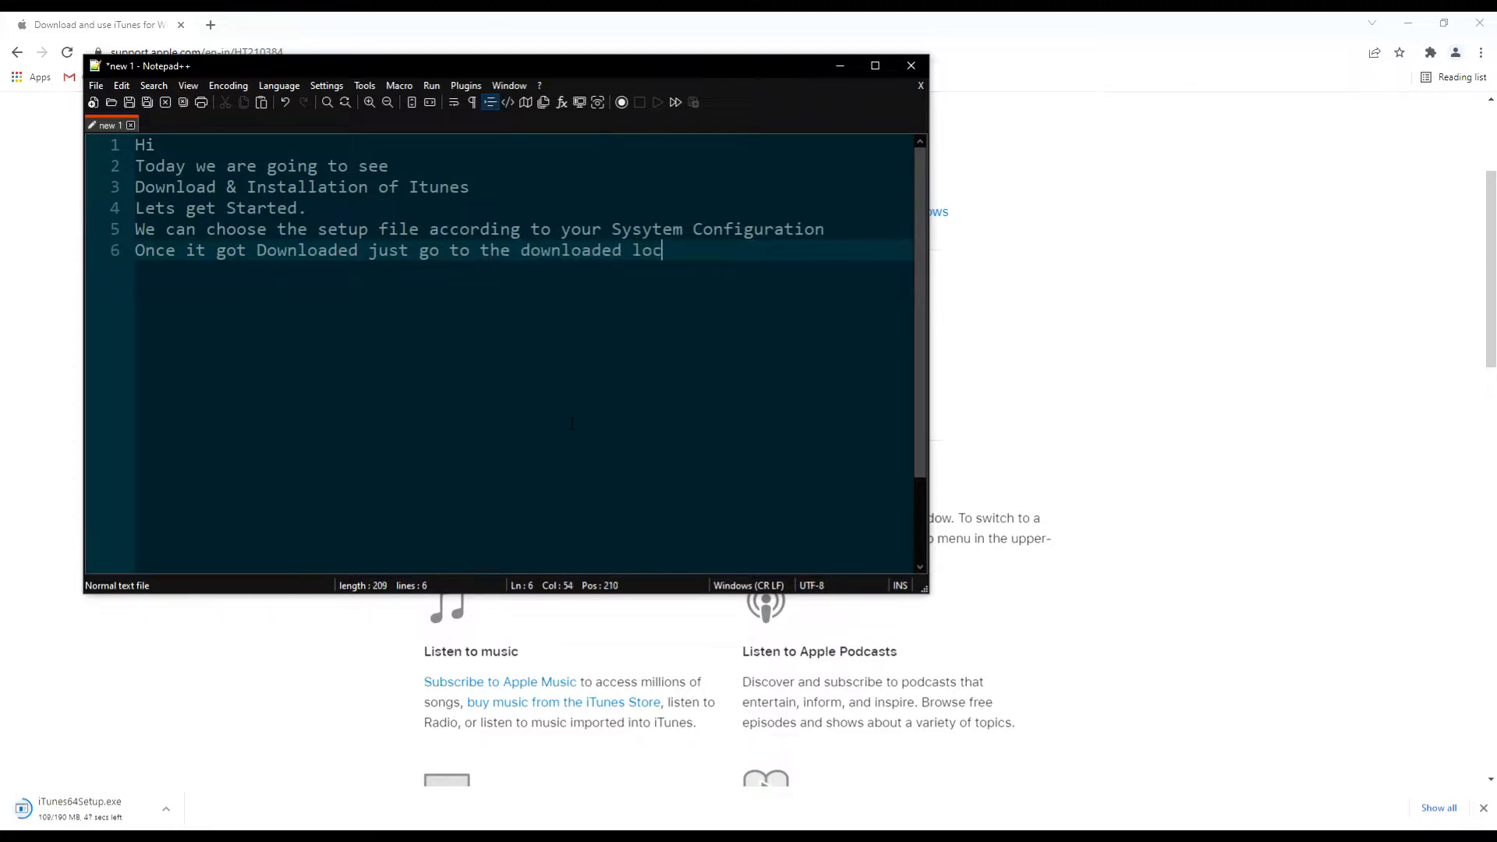
type("ation and do as ")
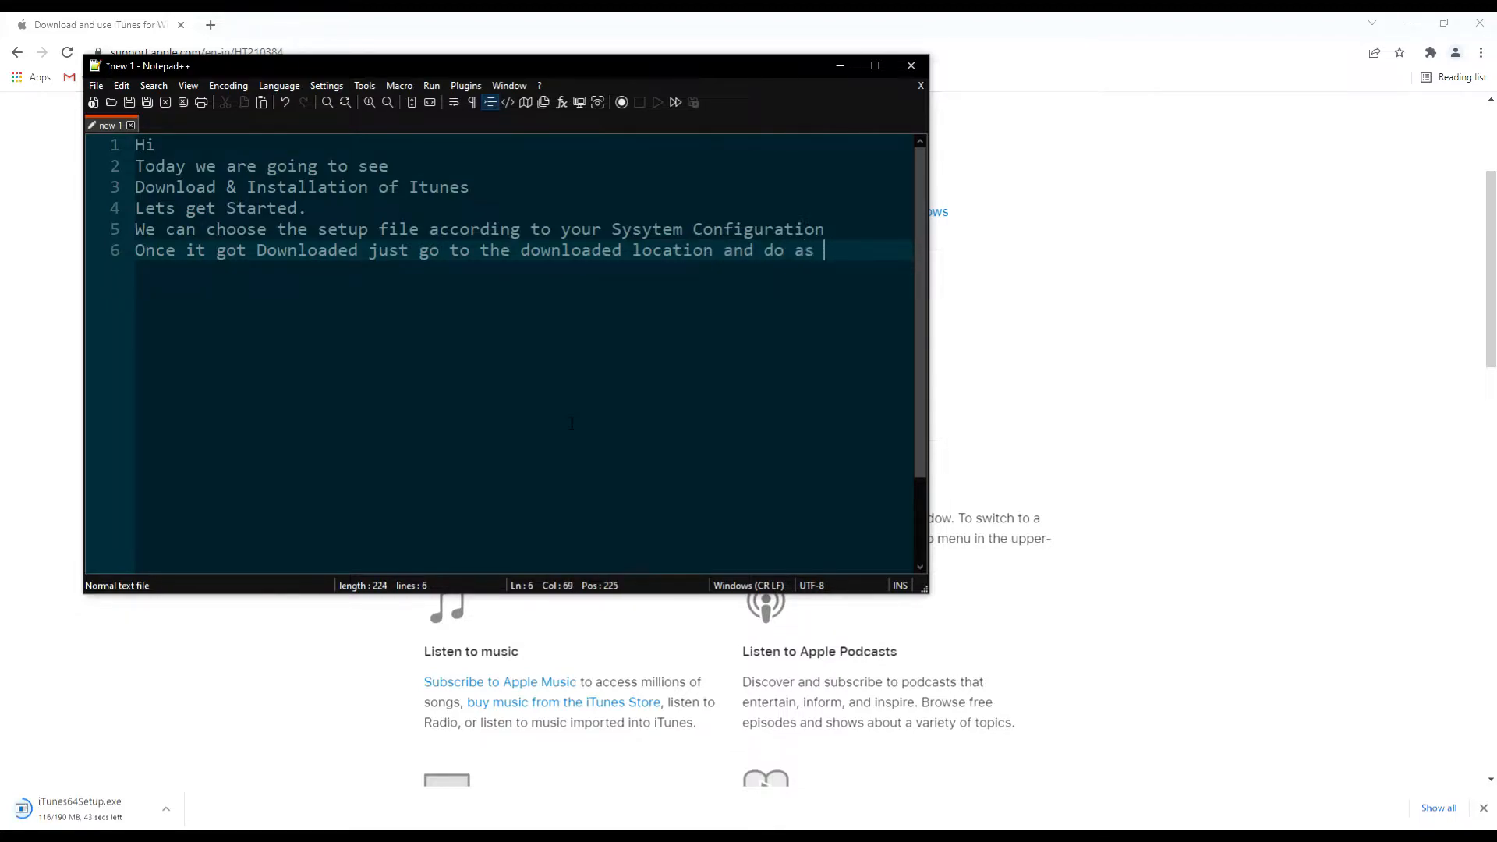
type("follows")
key("Return")
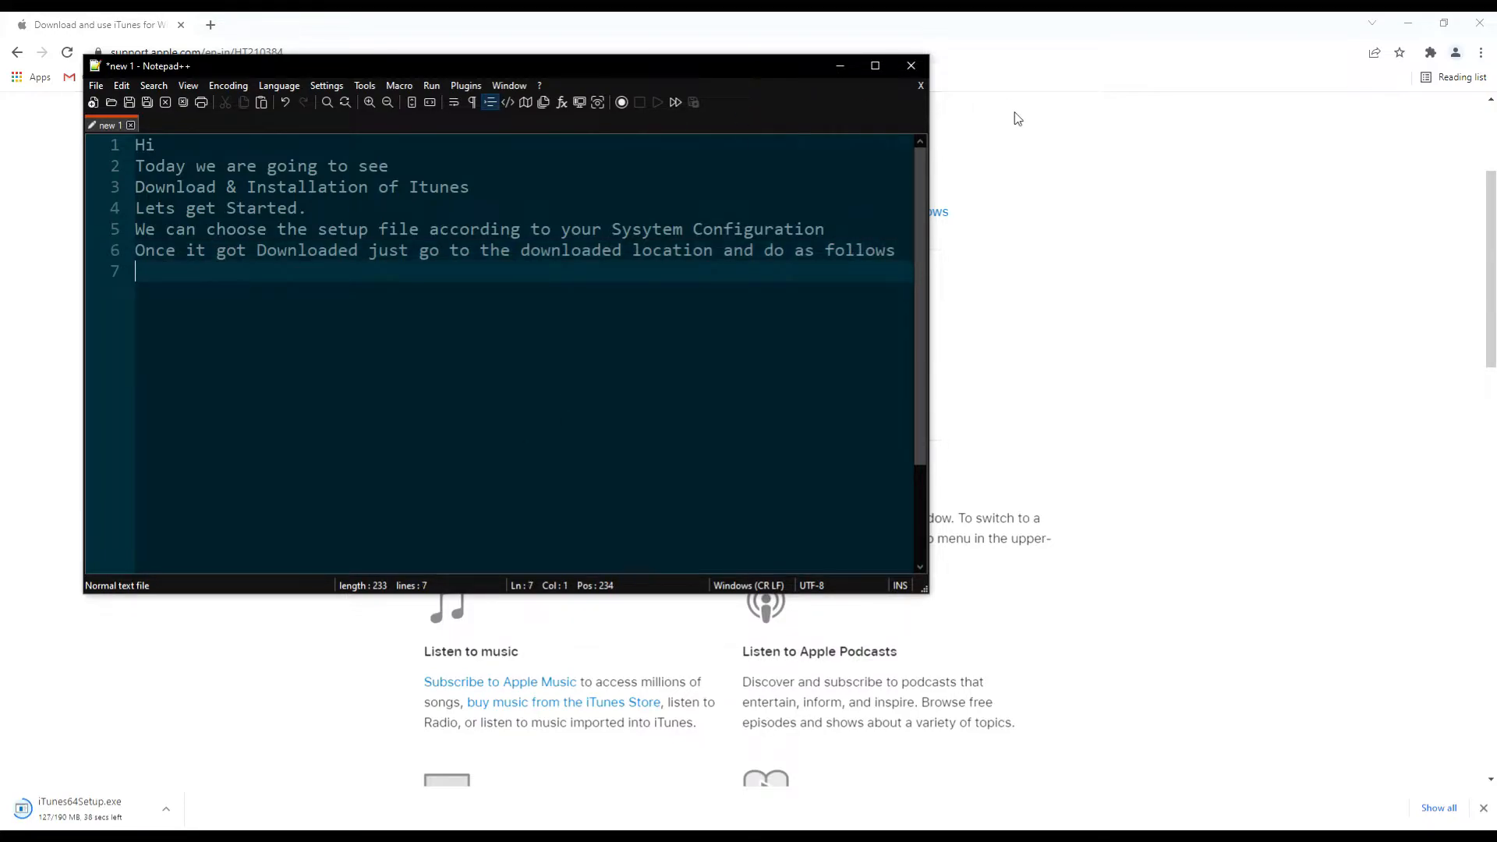
left_click(841, 65)
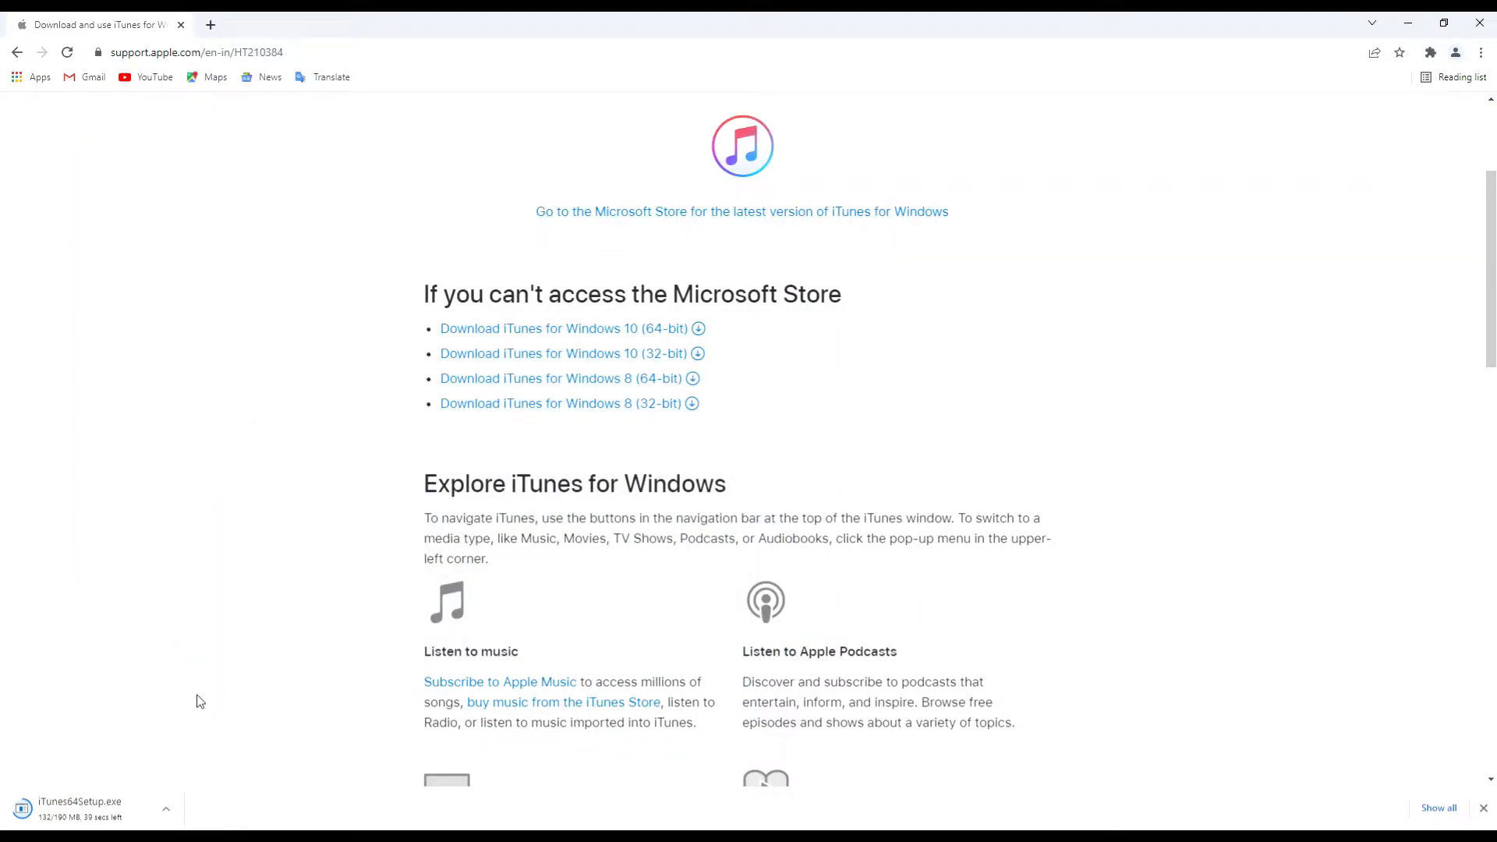
Show the downloaded iTunes64Setup.exe in its folder and move the folder window toward the middle of the desktop
left_click(166, 809)
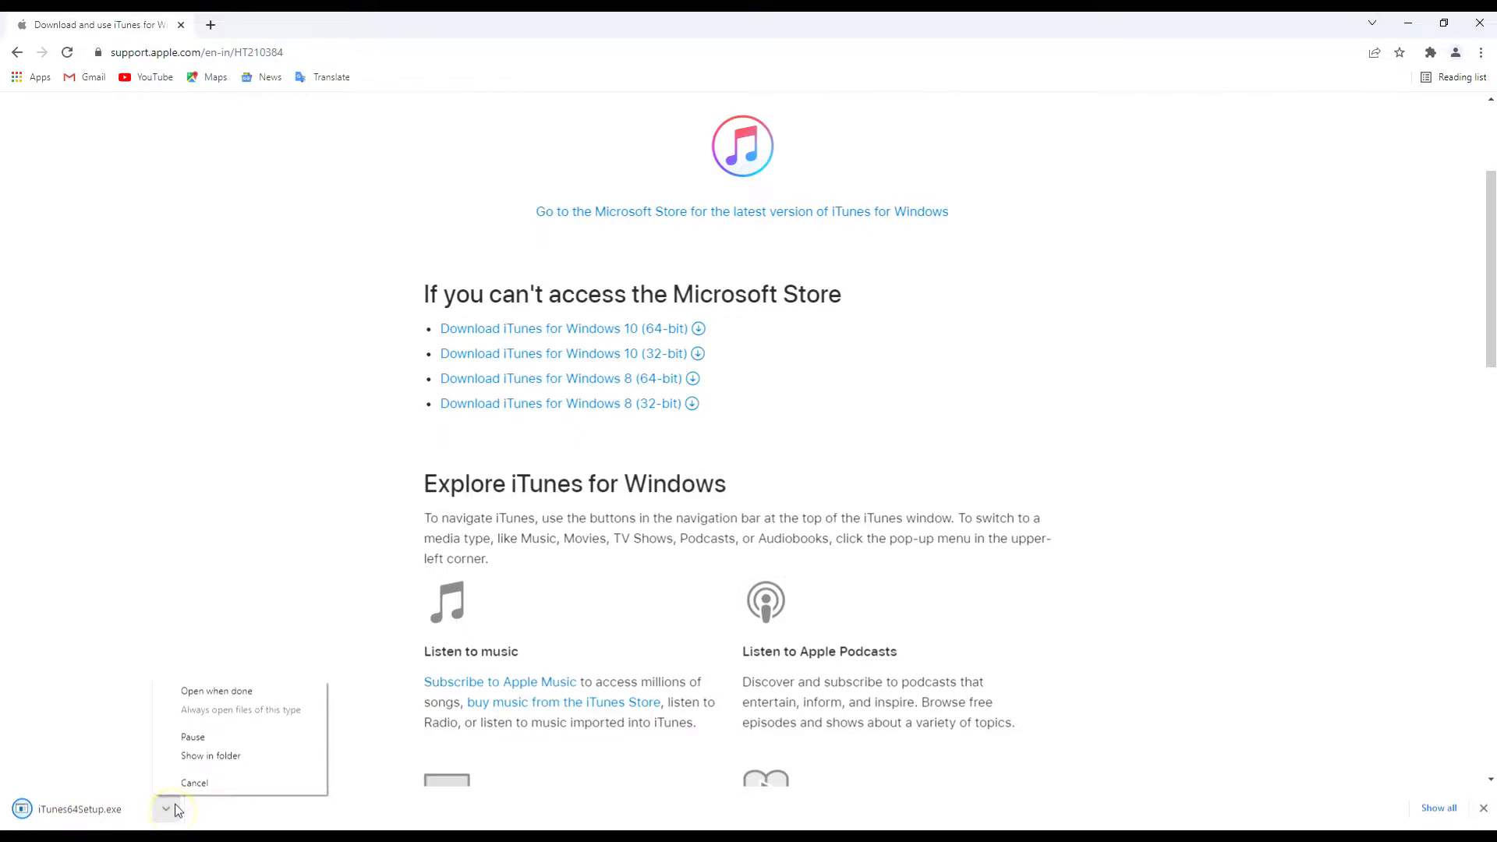
left_click(235, 757)
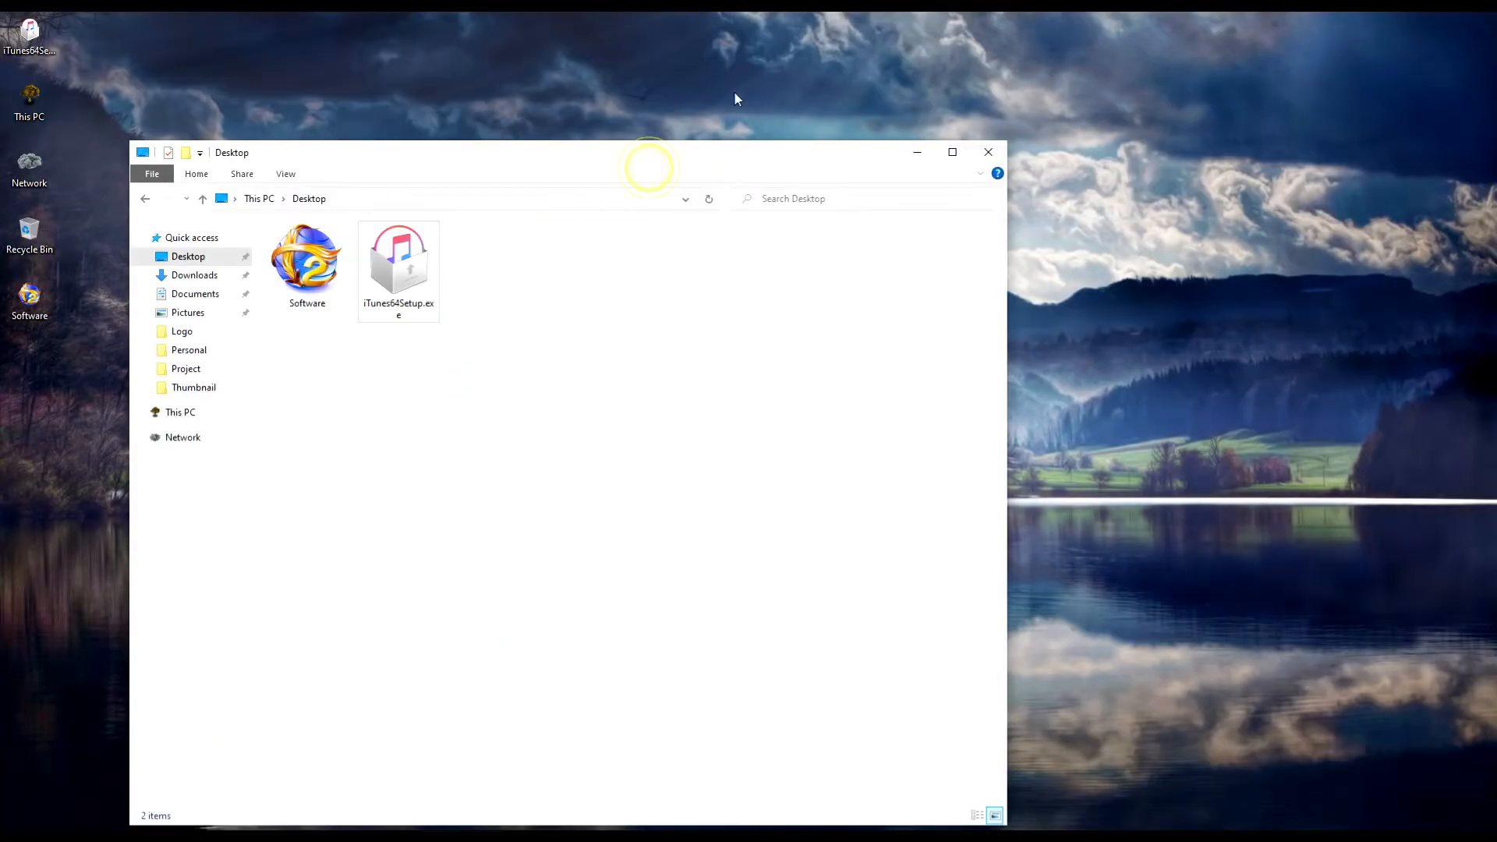
left_click_drag(577, 150, 752, 55)
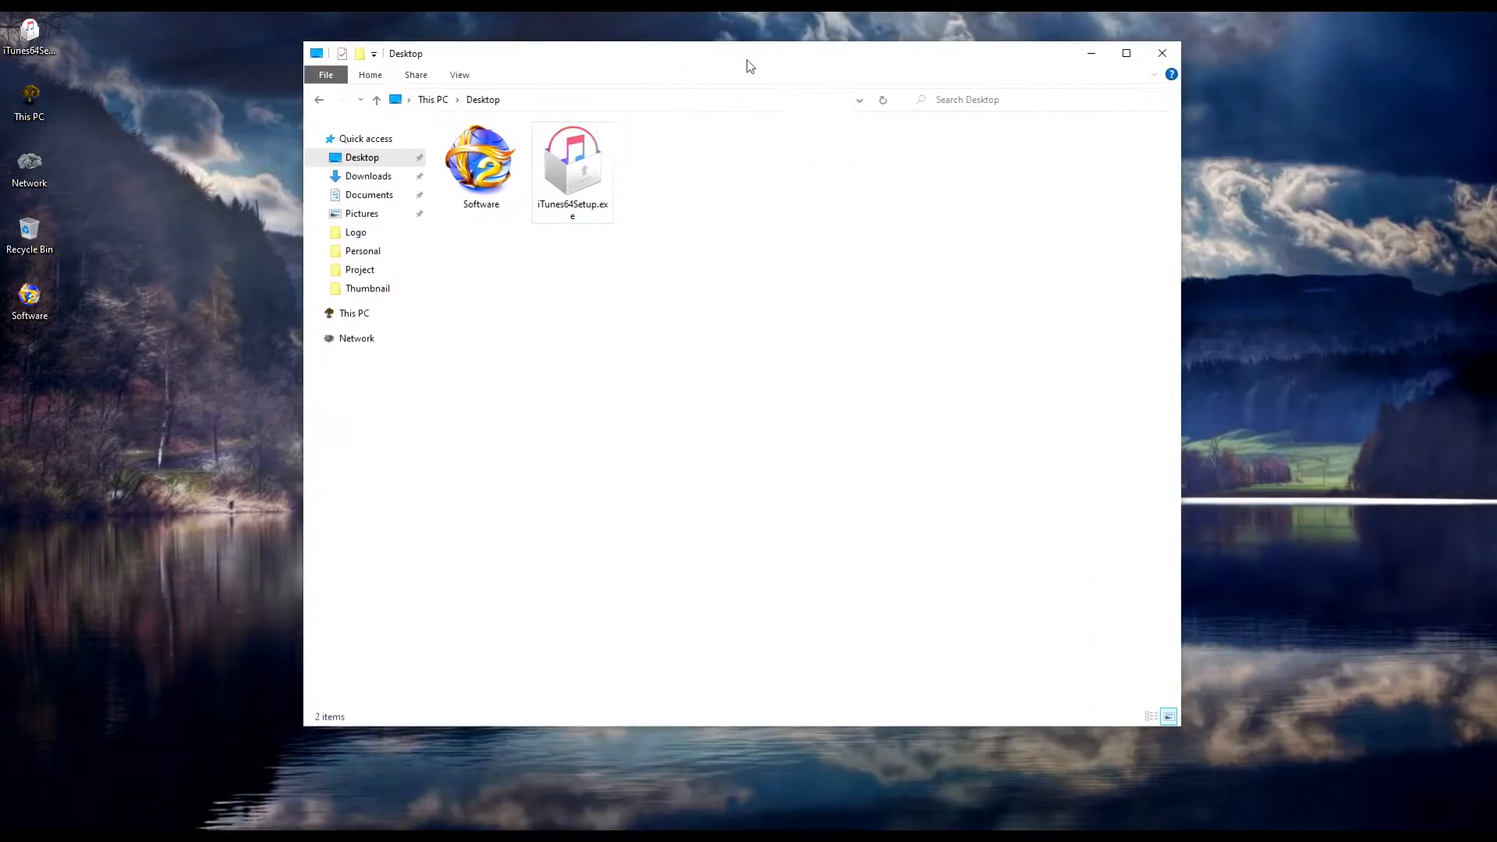
Run iTunes64Setup.exe, close the folder window, and install iTunes with the installer's default options
double_click(573, 167)
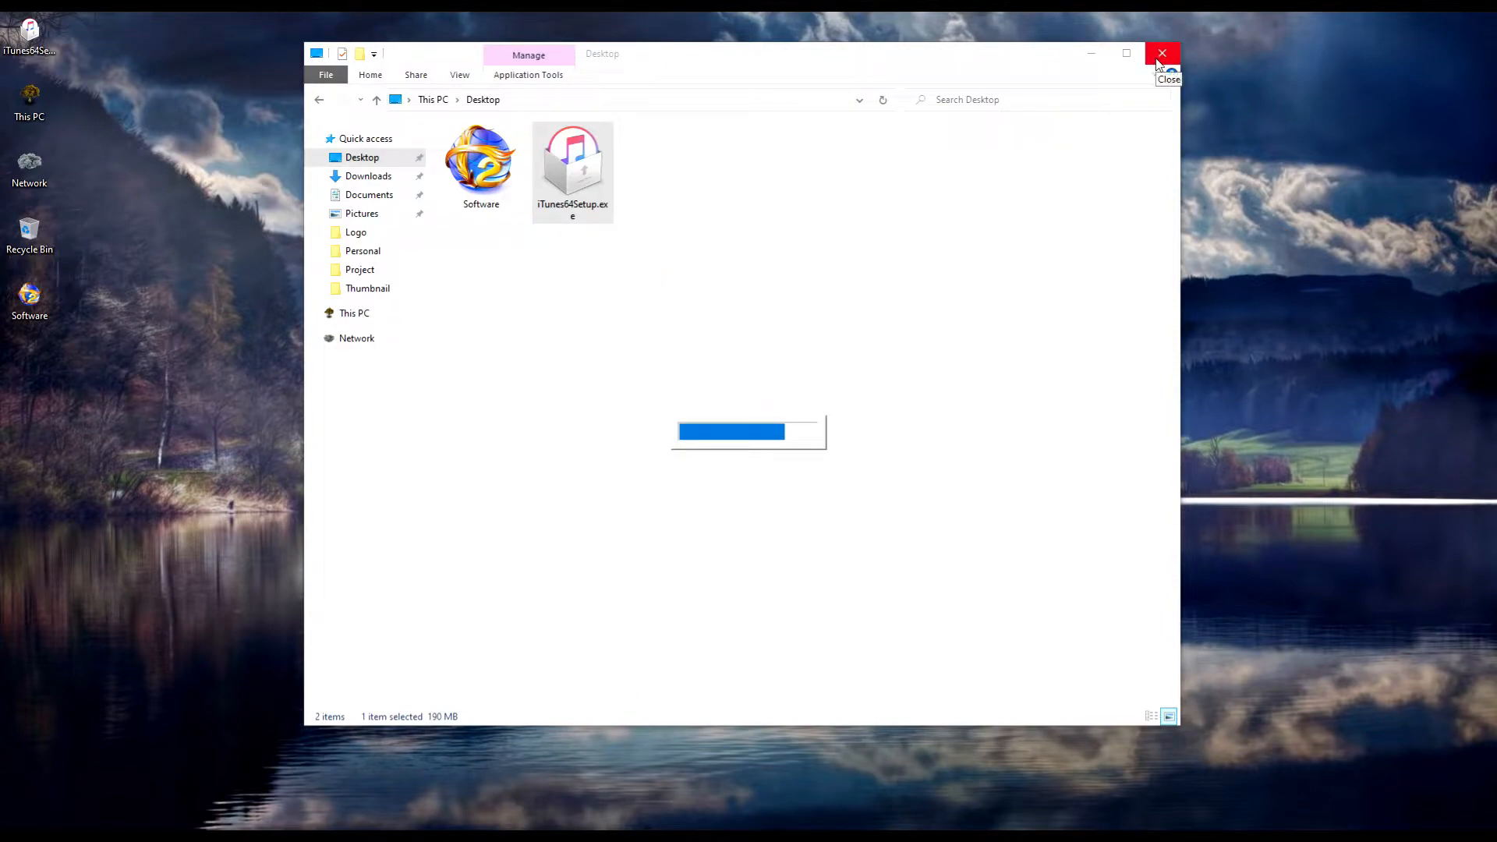
left_click(1161, 55)
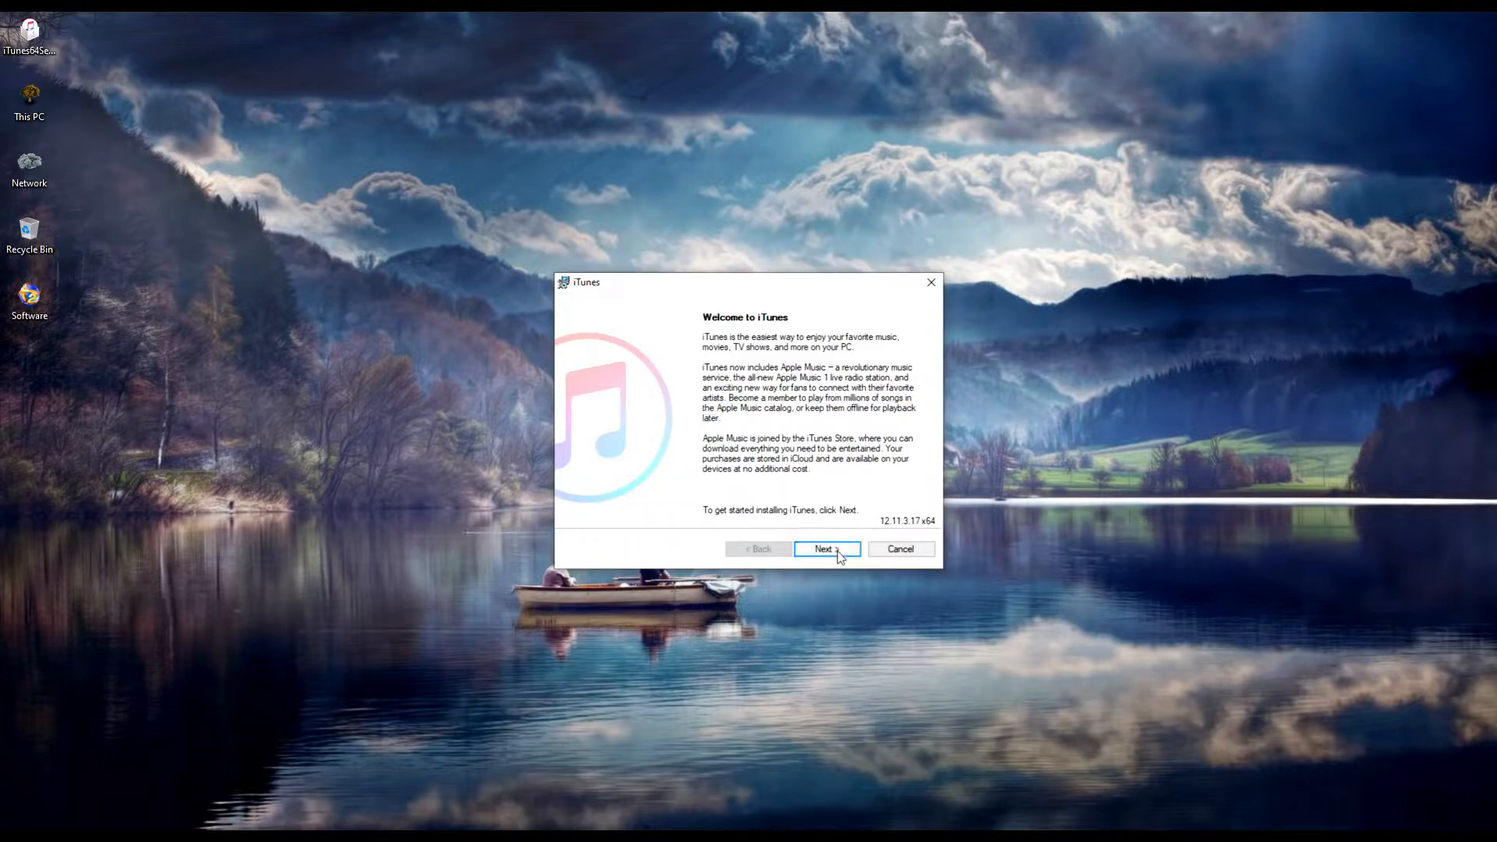
left_click(827, 549)
left_click(831, 549)
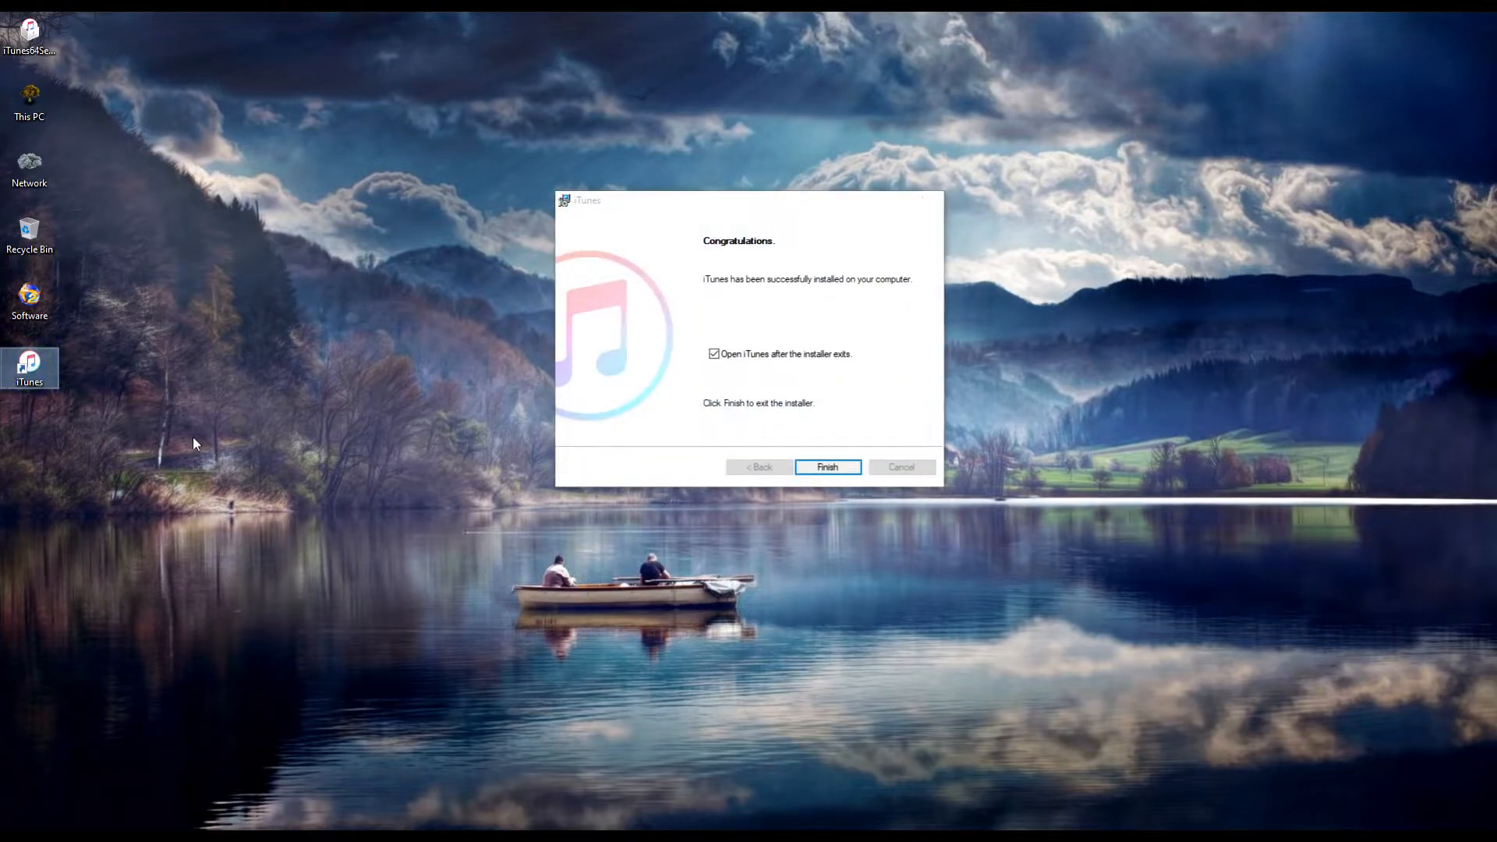
Finish the installer with iTunes set to open, then go through the iTunes Software License Agreement to its end and accept it
left_click(875, 392)
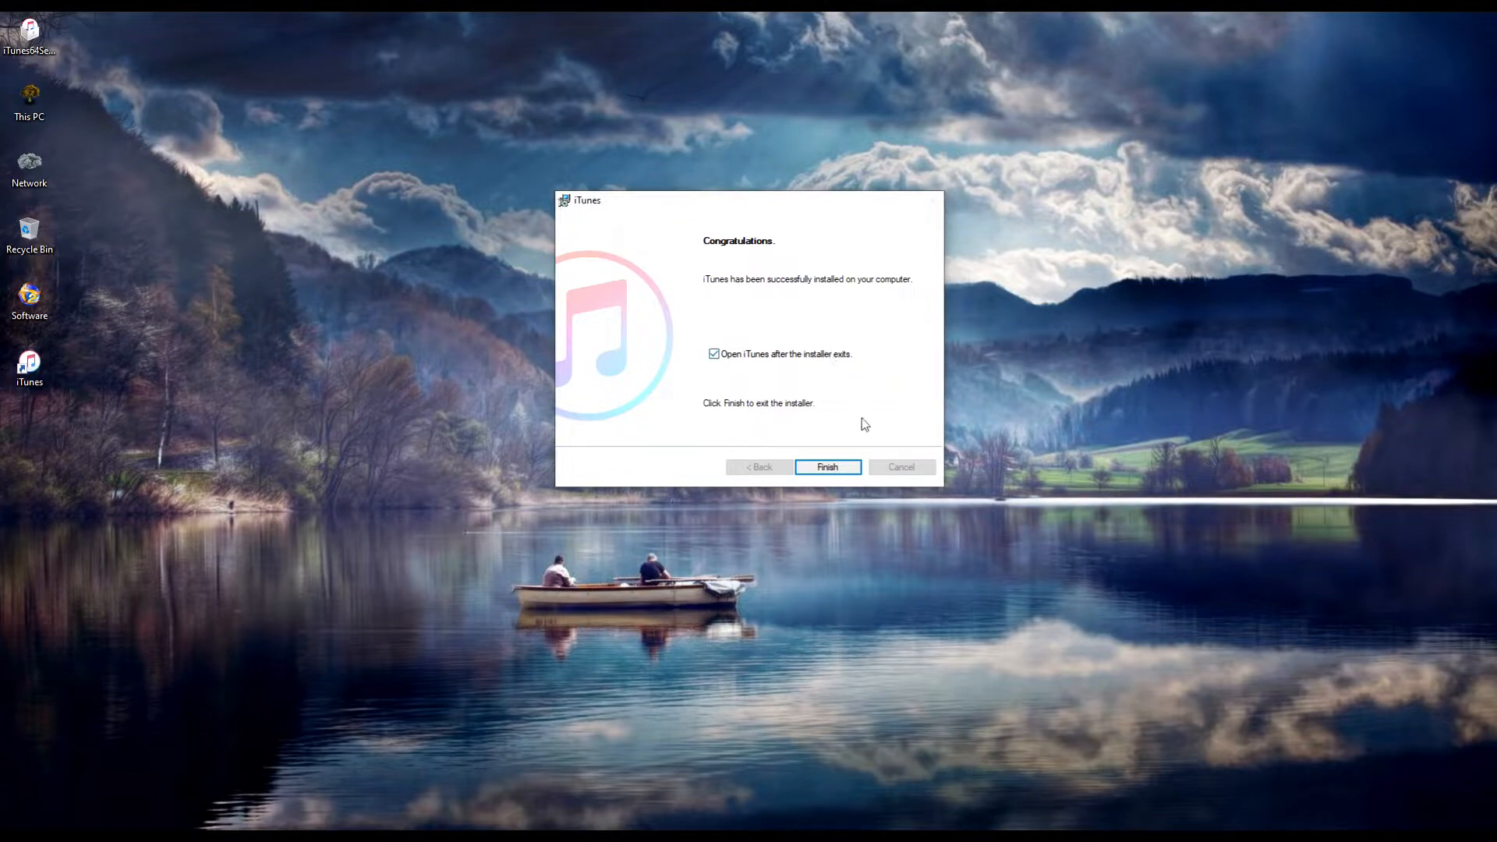
left_click(833, 467)
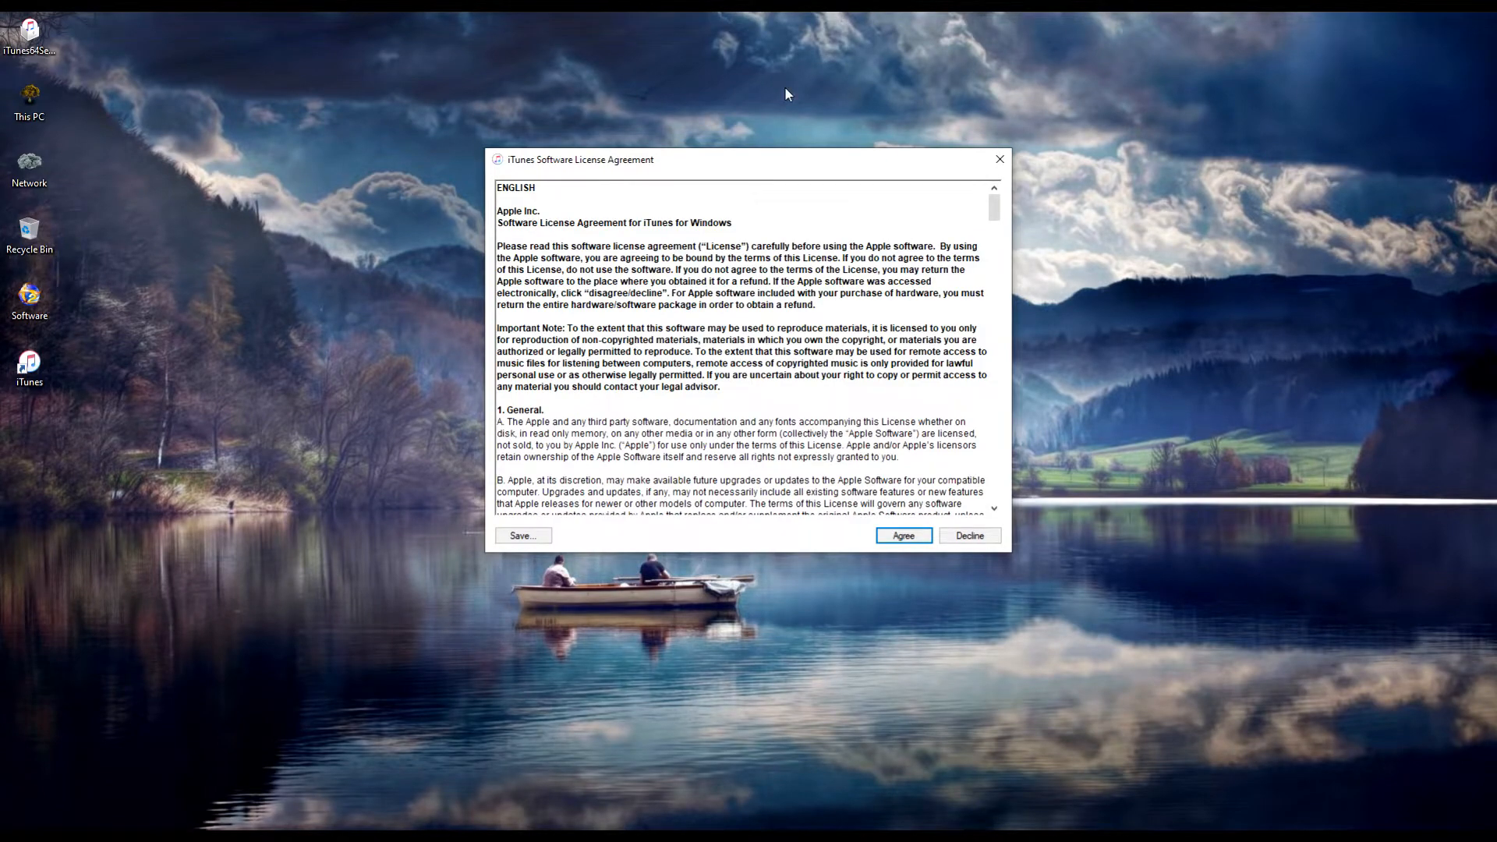
right_click(1148, 251)
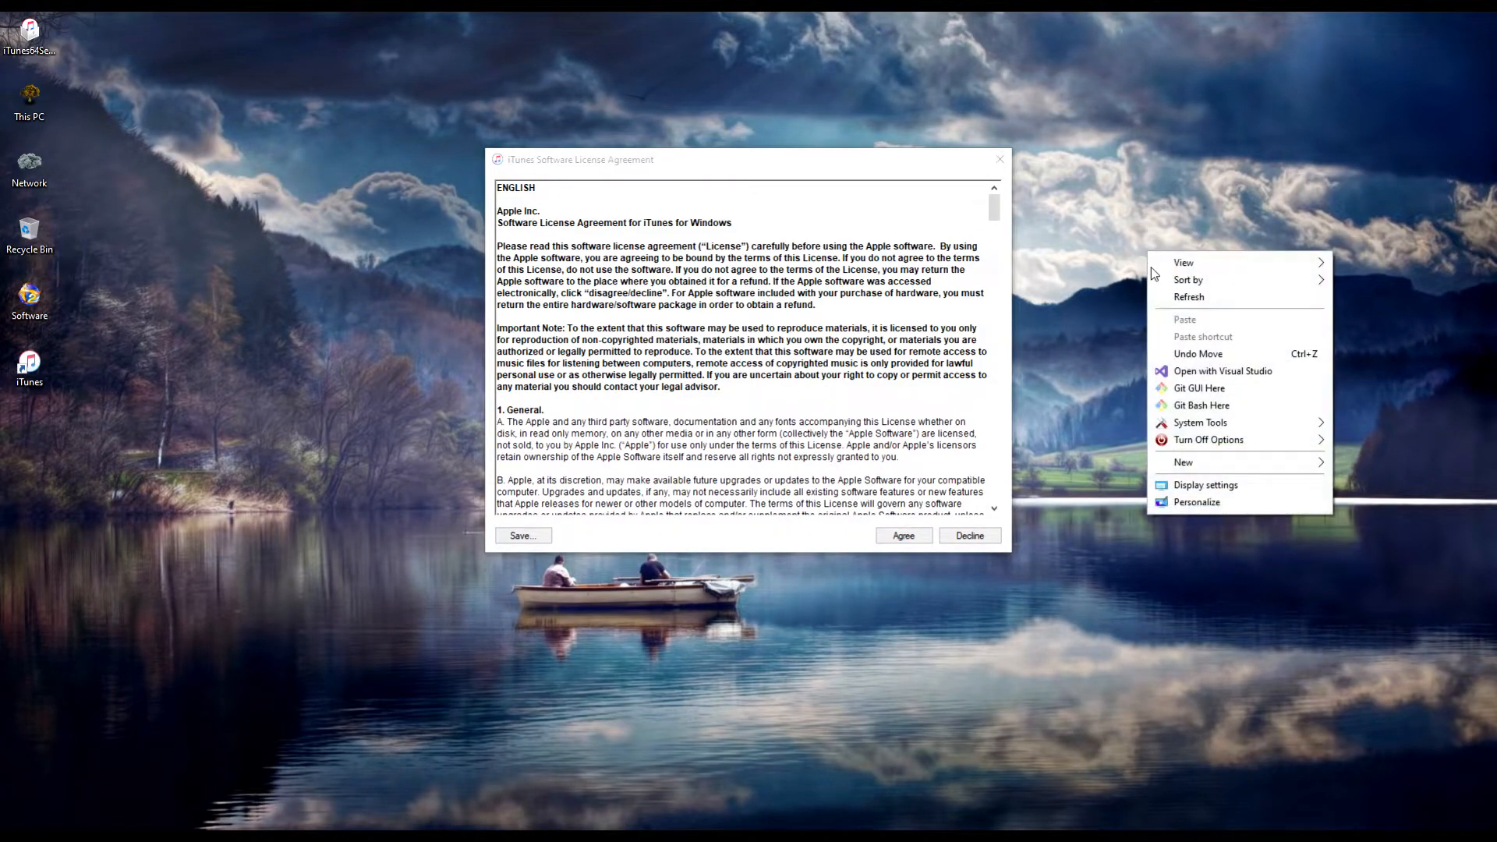
left_click(1188, 297)
scroll(711, 344, "down", 15)
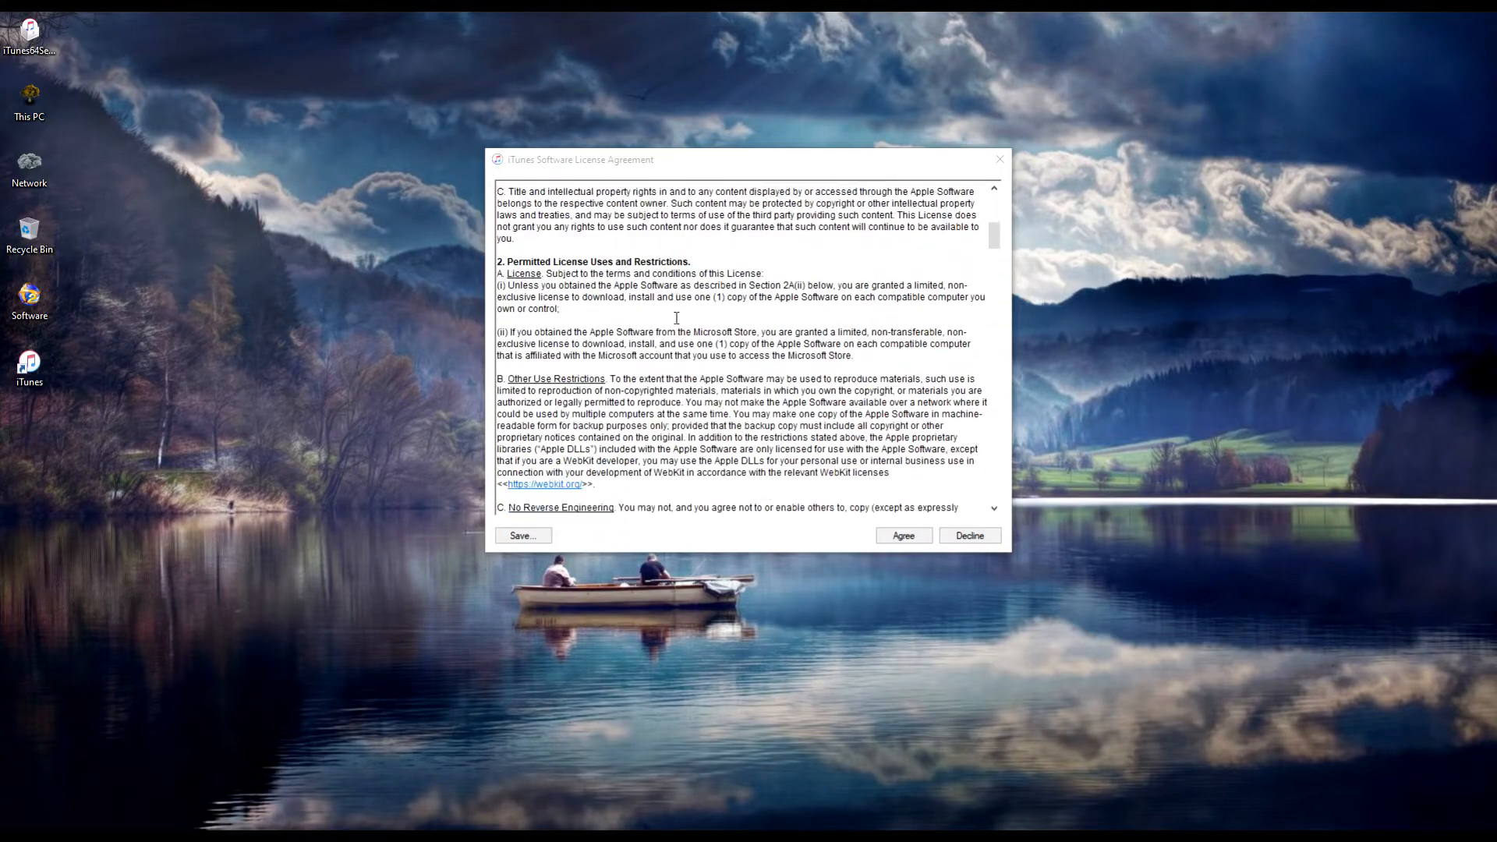
scroll(710, 344, "down", 10)
left_click_drag(994, 325, 997, 507)
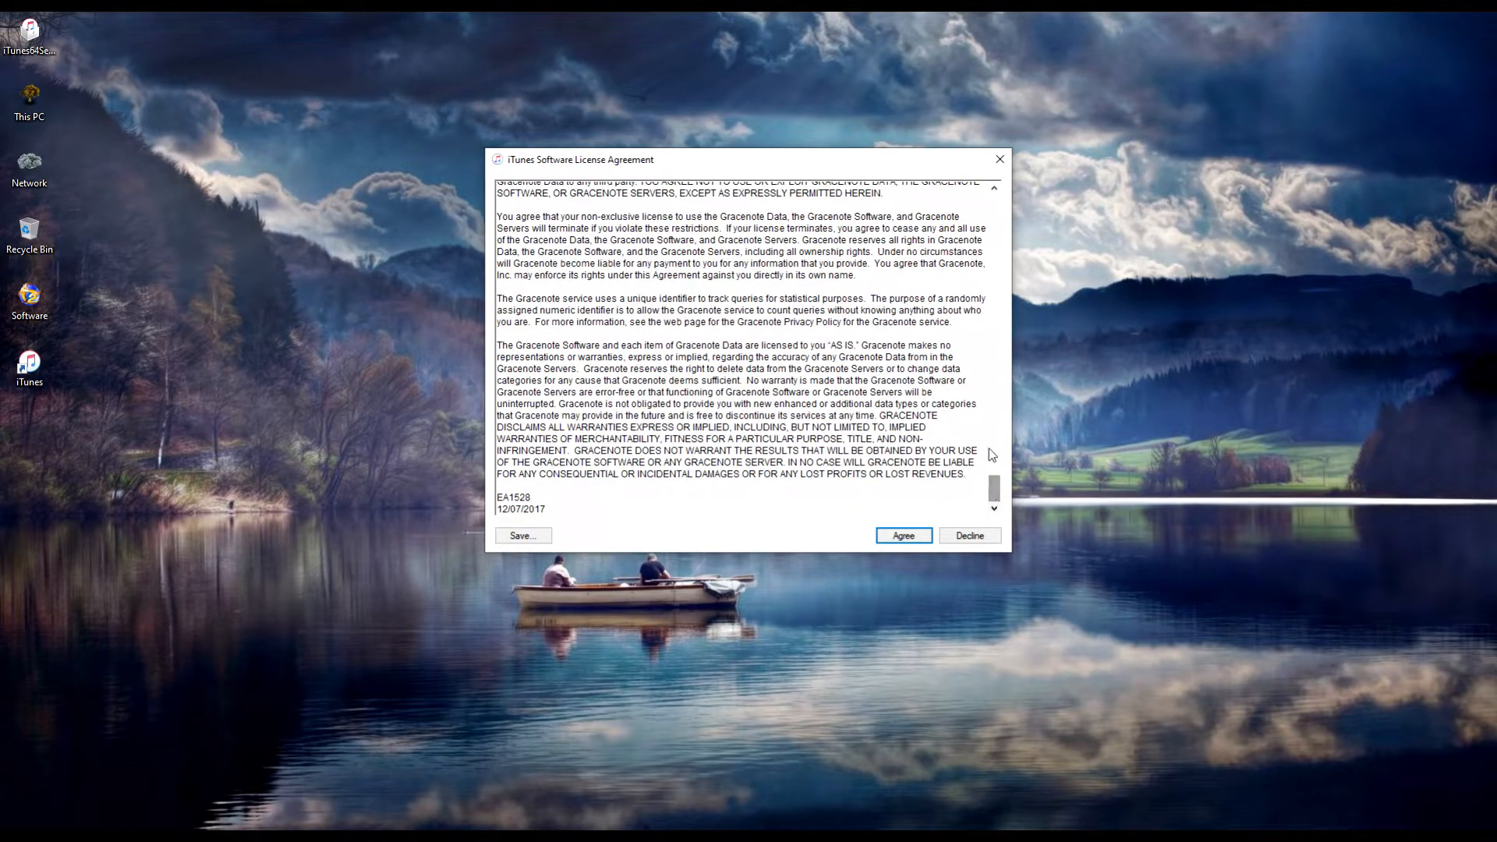
left_click(905, 537)
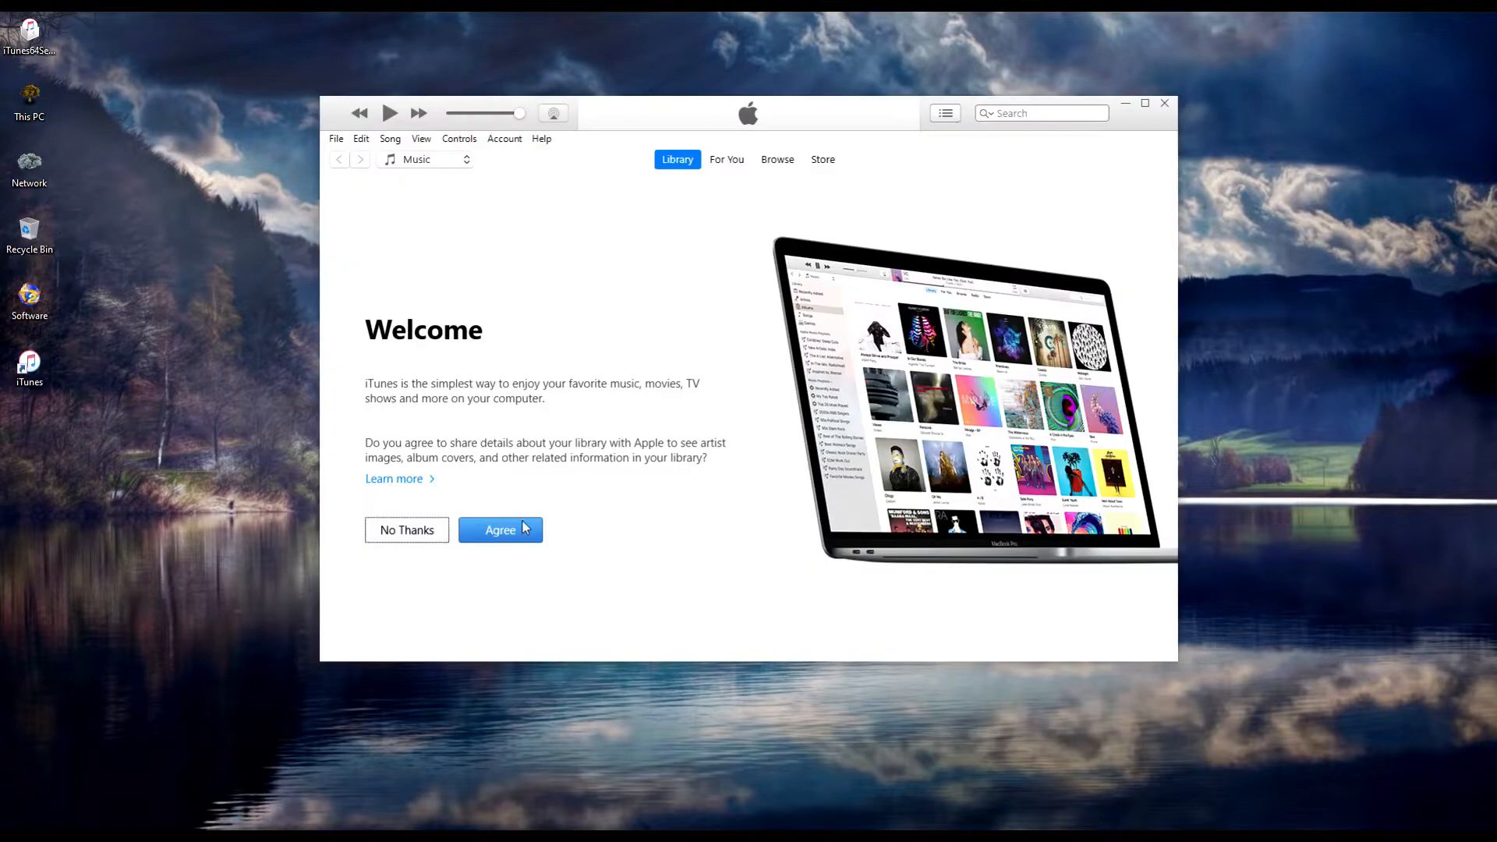
Agree to share library details with Apple, accept the download of iTunes 12.12.2, and clear the desktop down to the Apple Software Update window
left_click(505, 535)
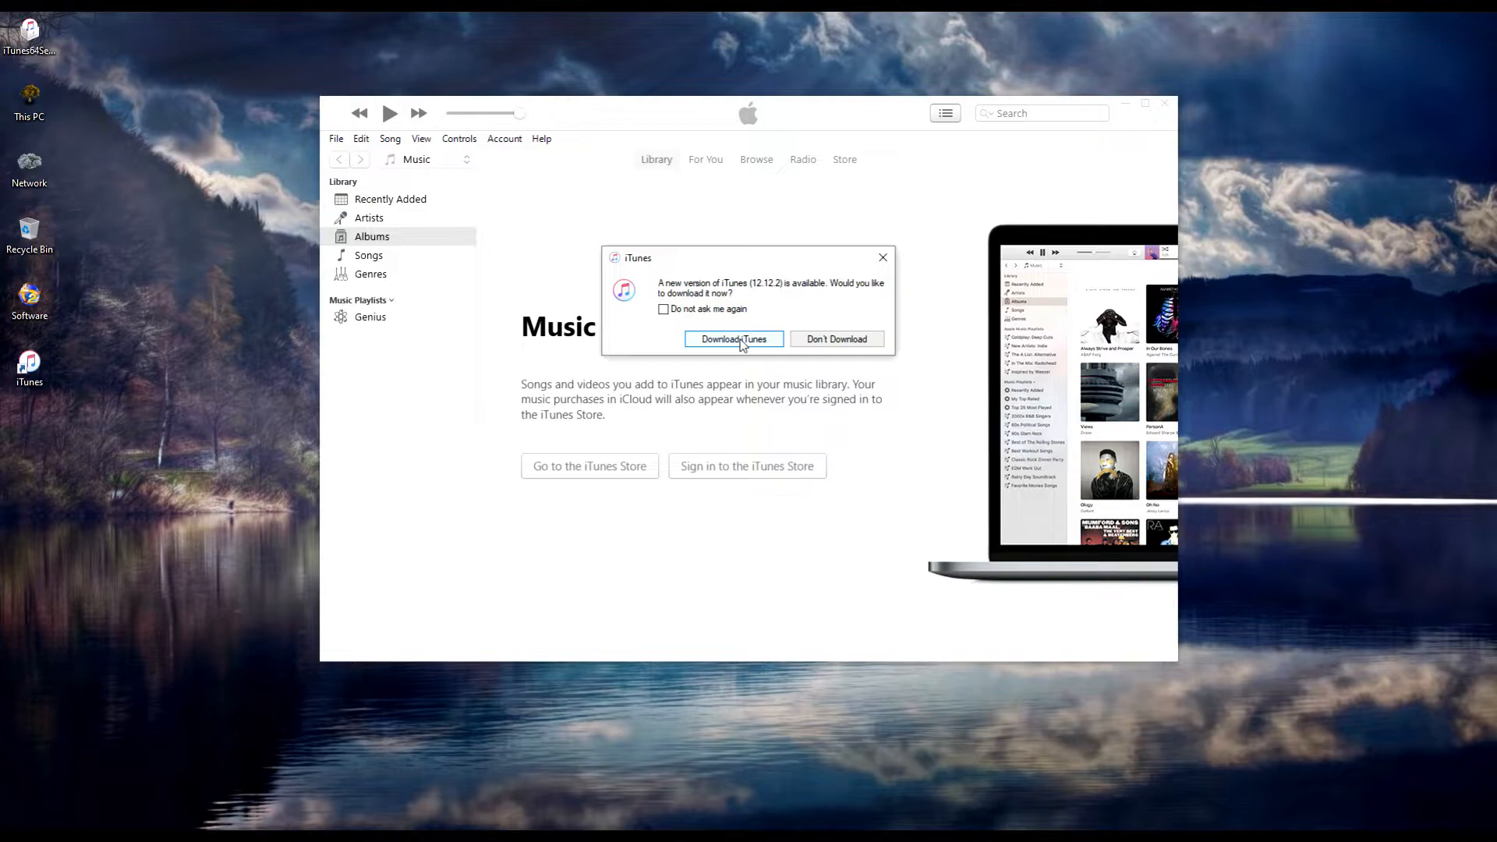
left_click(734, 340)
key("alt+Tab")
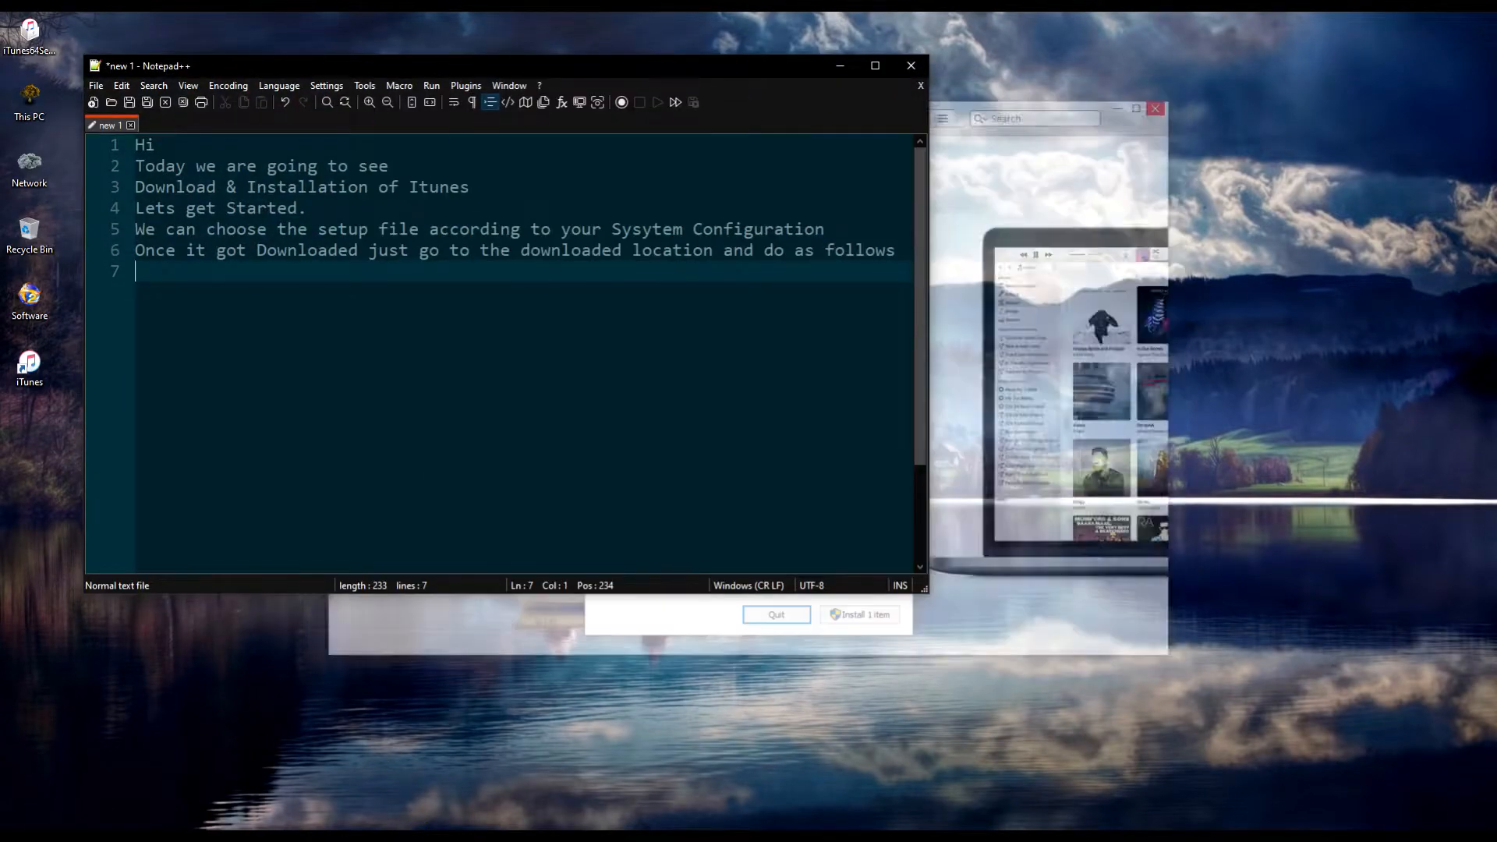
left_click(840, 66)
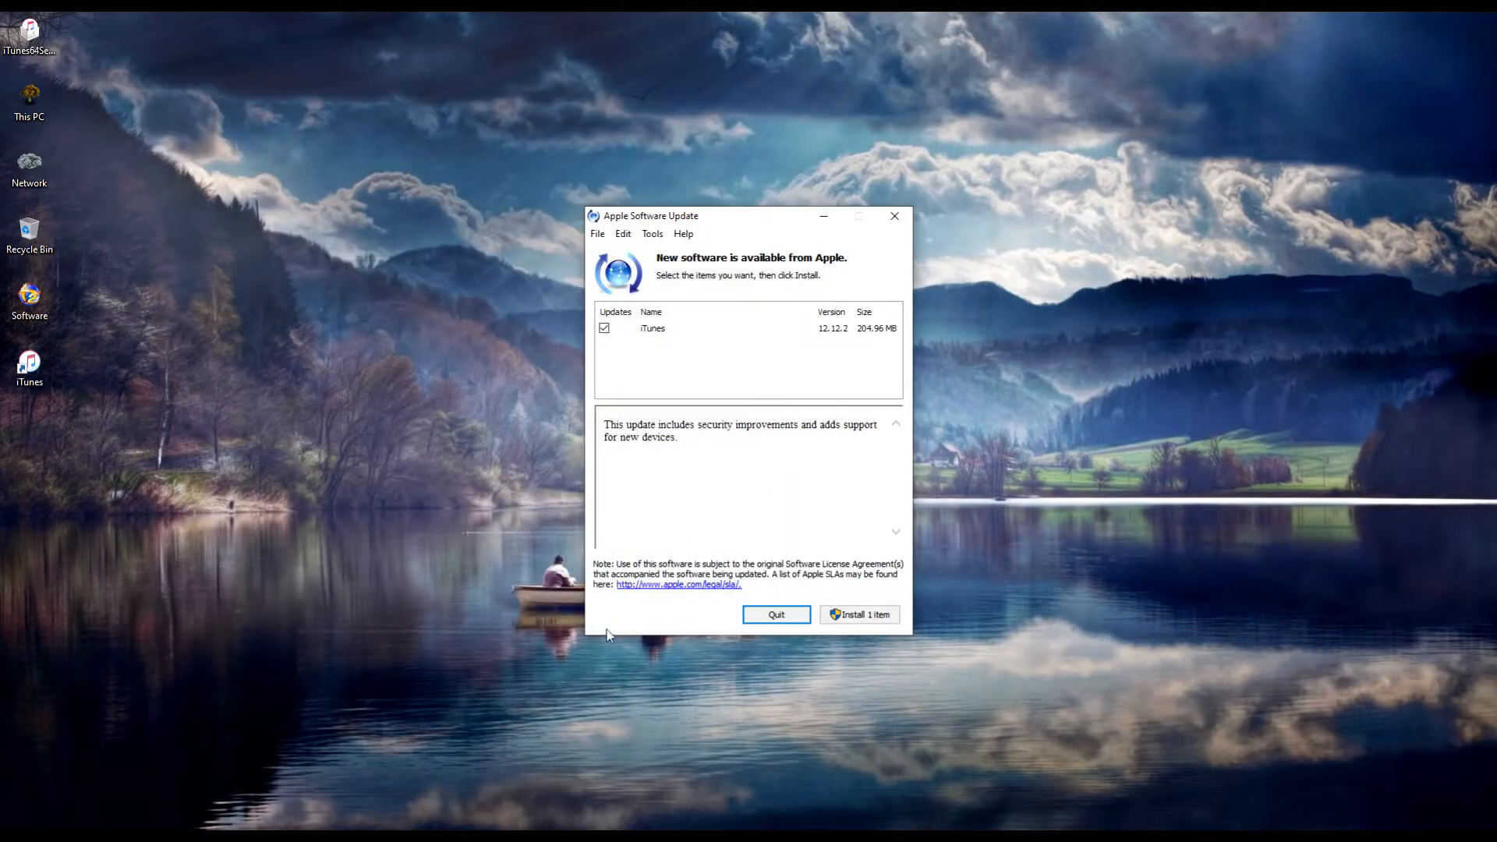
Switch to Notepad++ and add the line "We have downloaded and installed the itunes successfully"
left_click(423, 833)
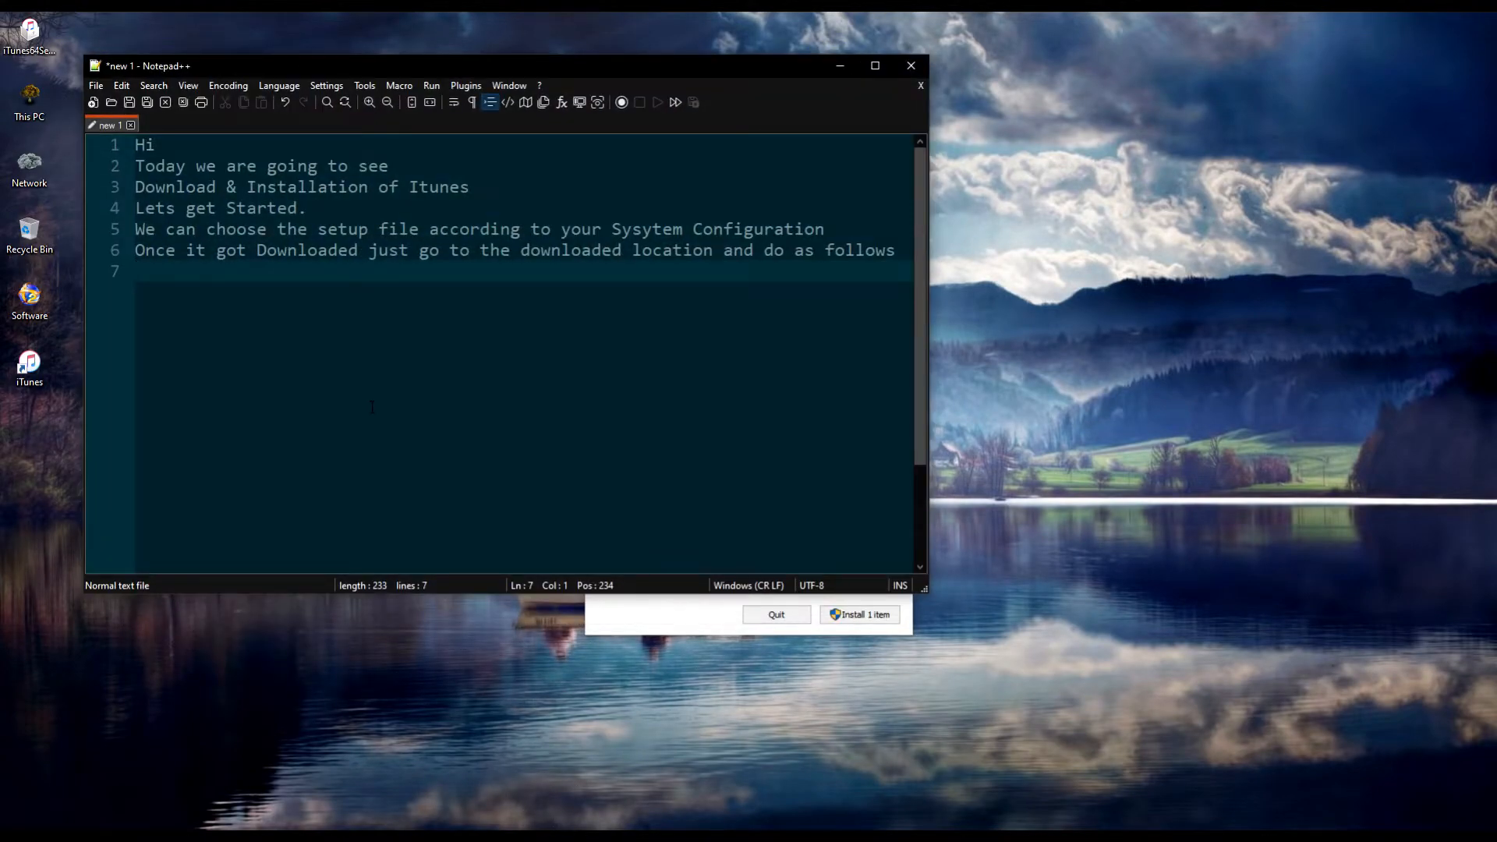
type("We have download")
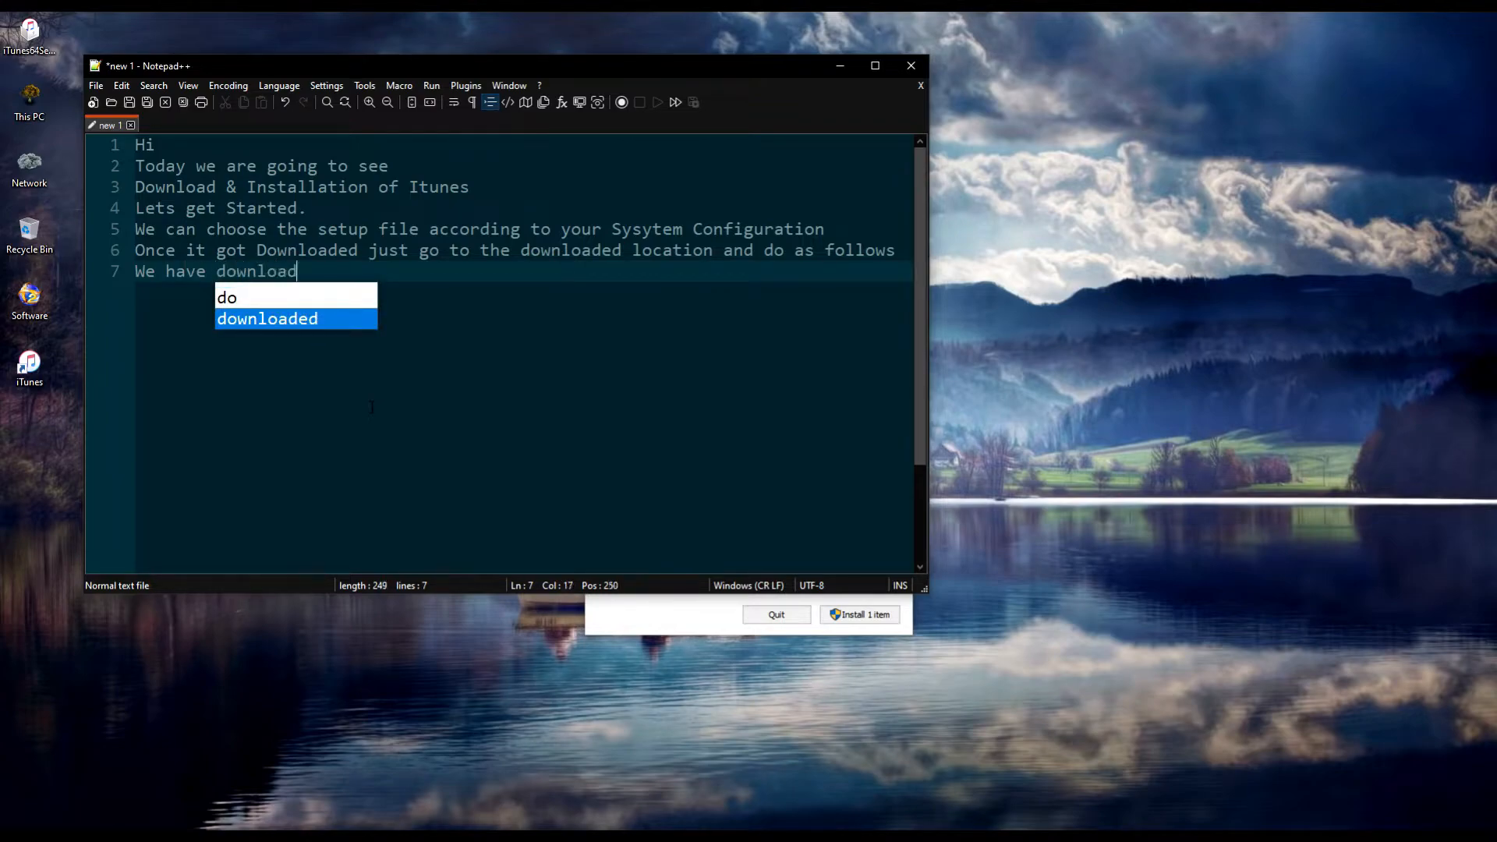
type("ed an")
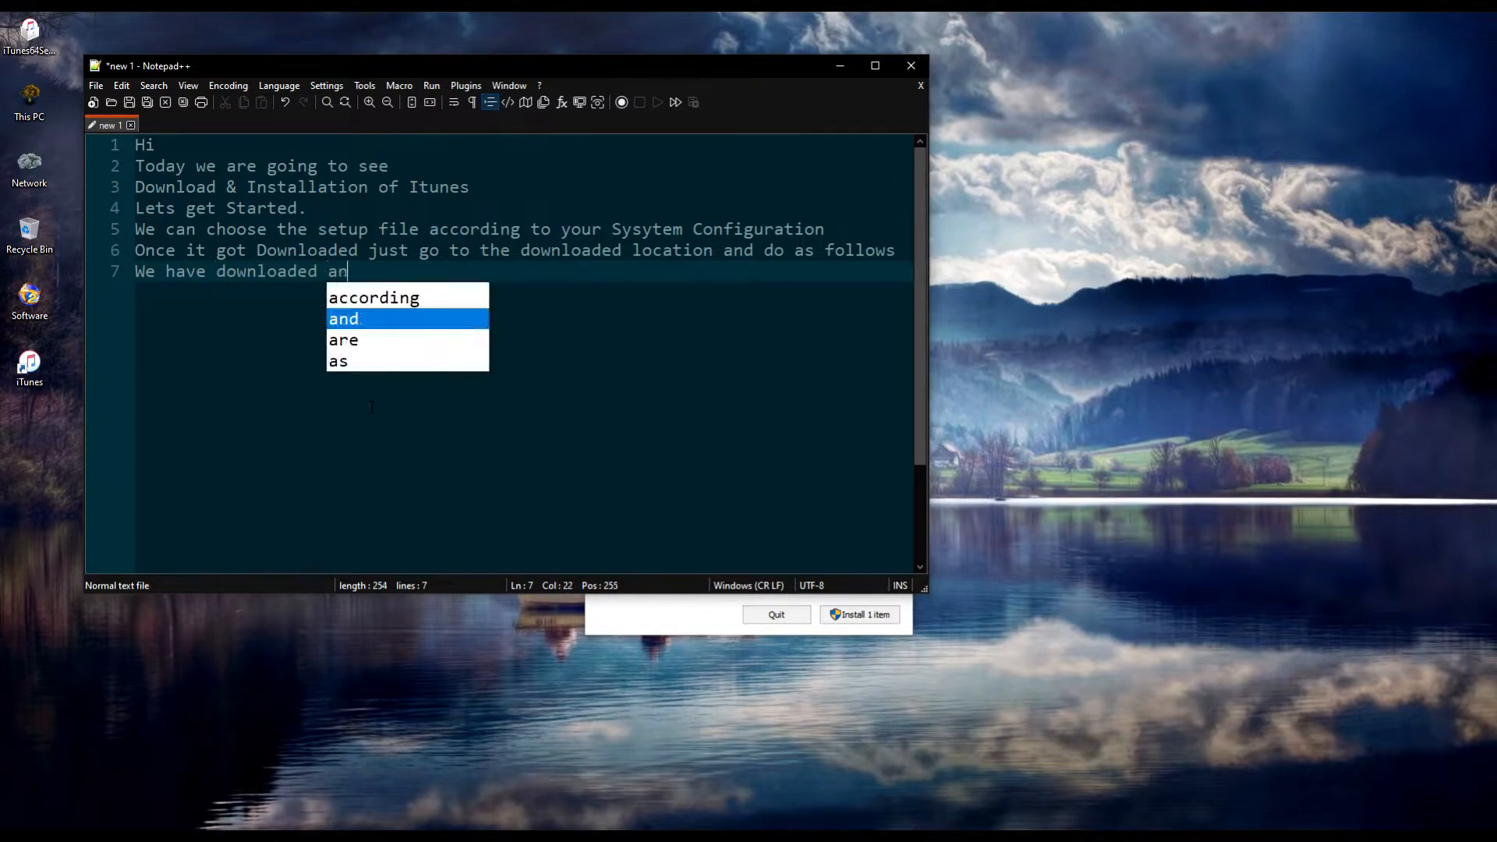
type("d instal")
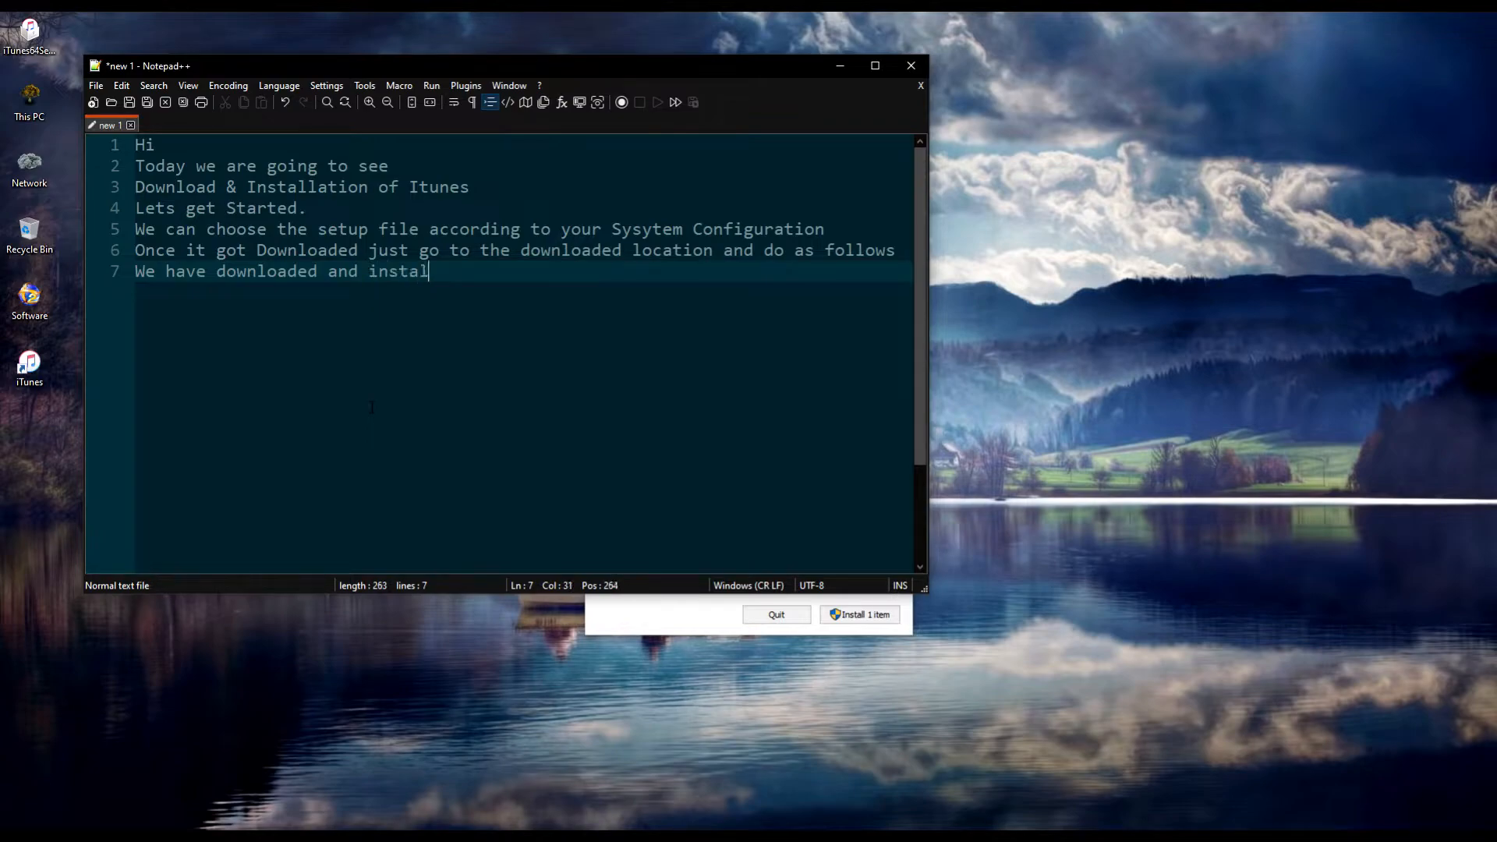
type("led the itunes su")
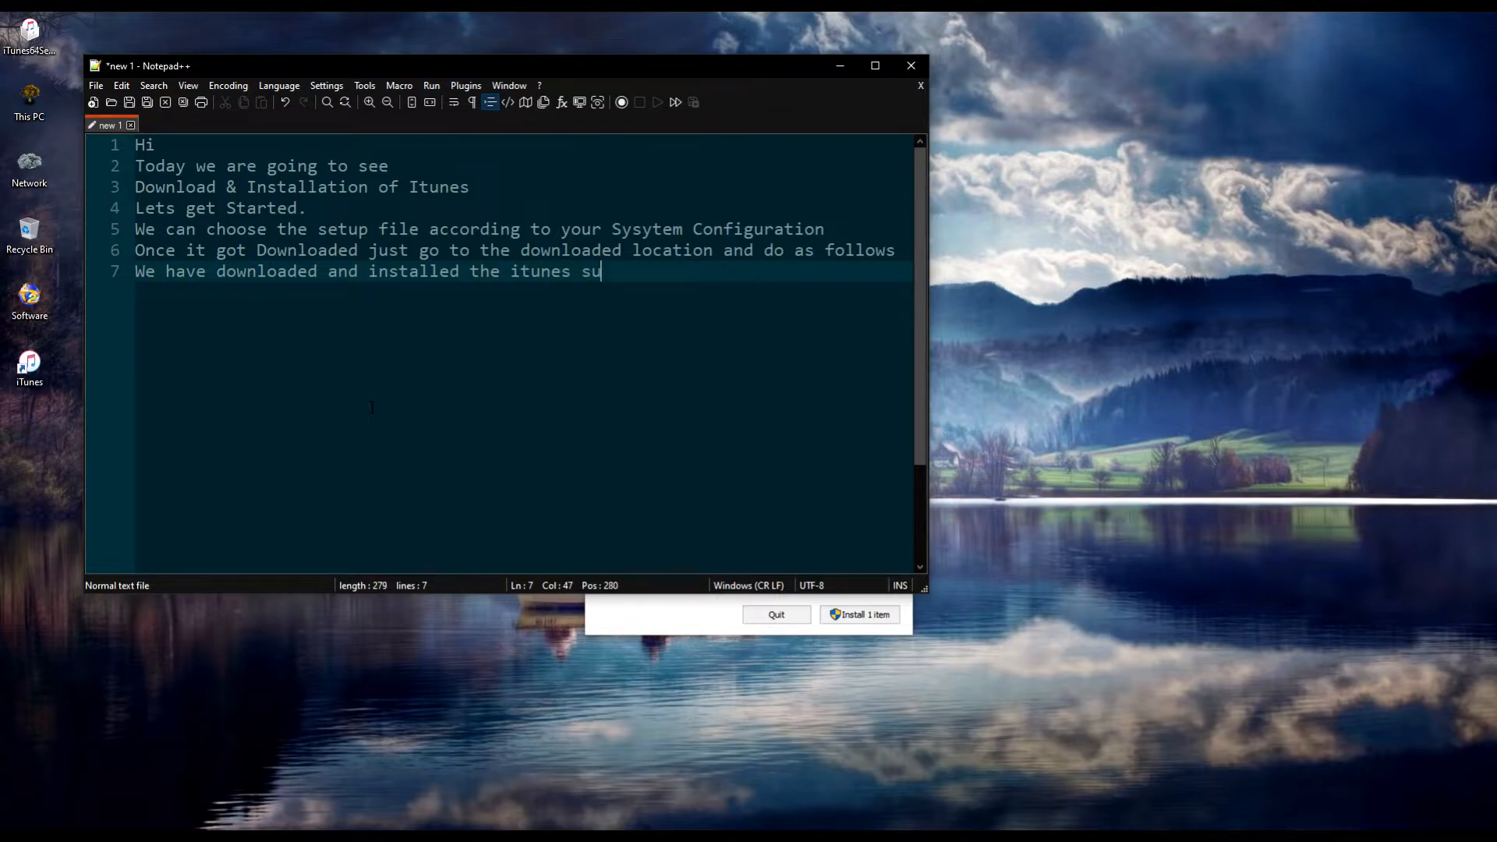
type("ccessfully")
key("Return")
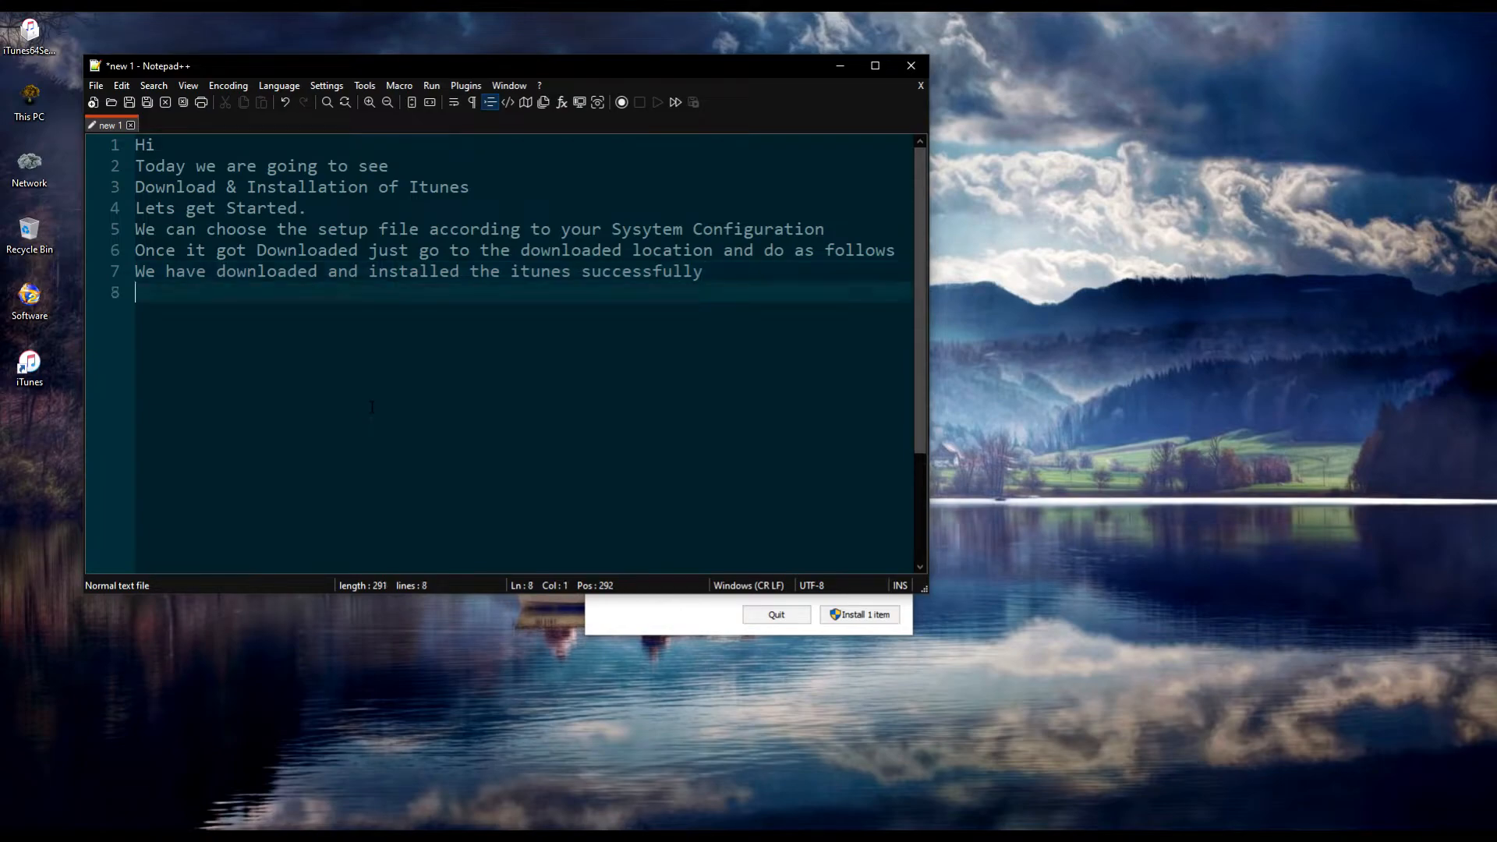
Add the line "Now after installation it had asked for an update will see how to update it", and minimize the note
type("Now a")
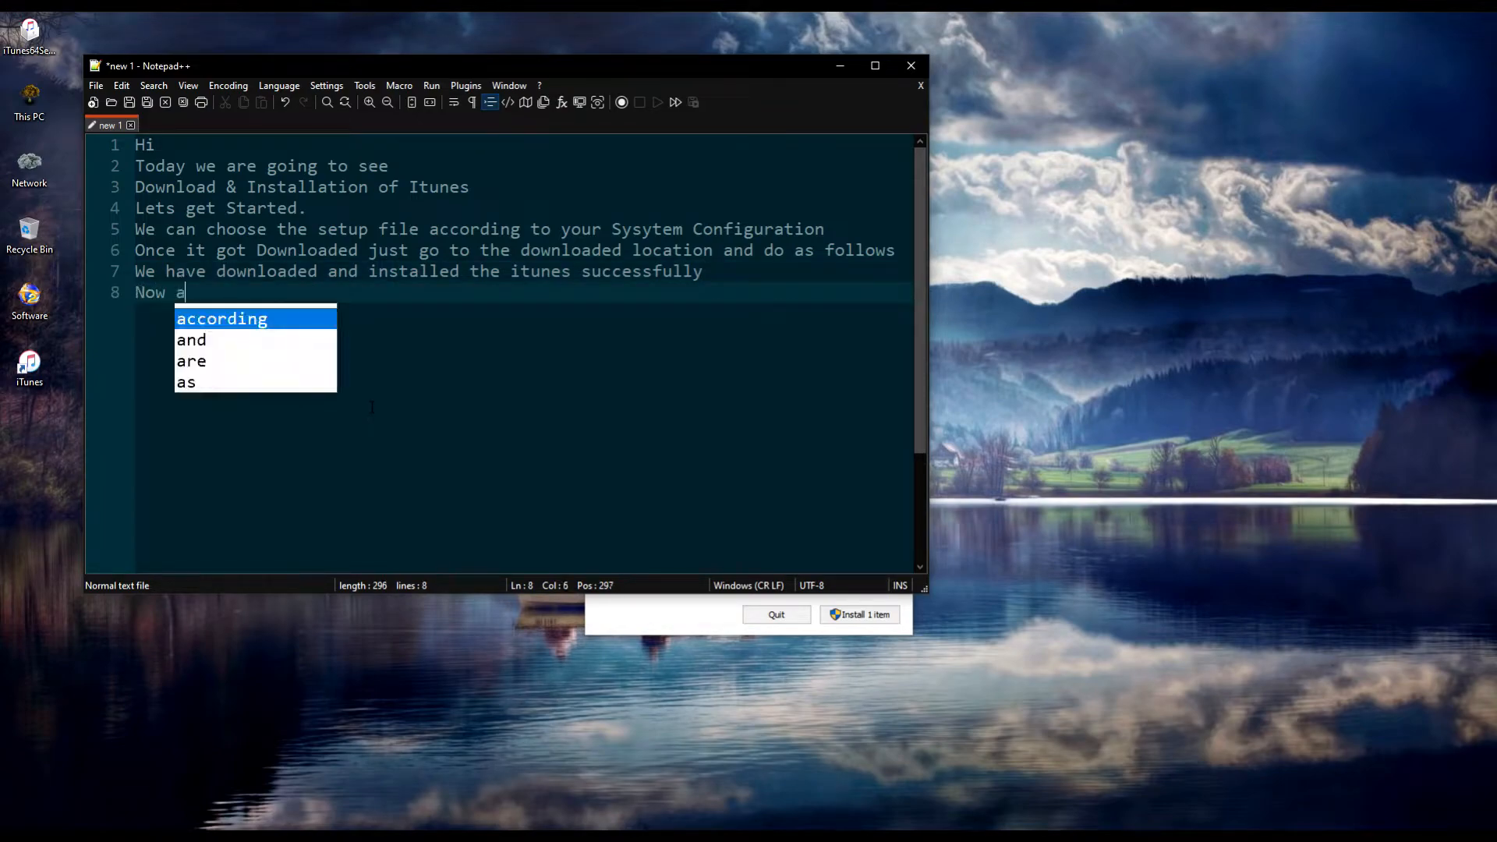
type("fter ins")
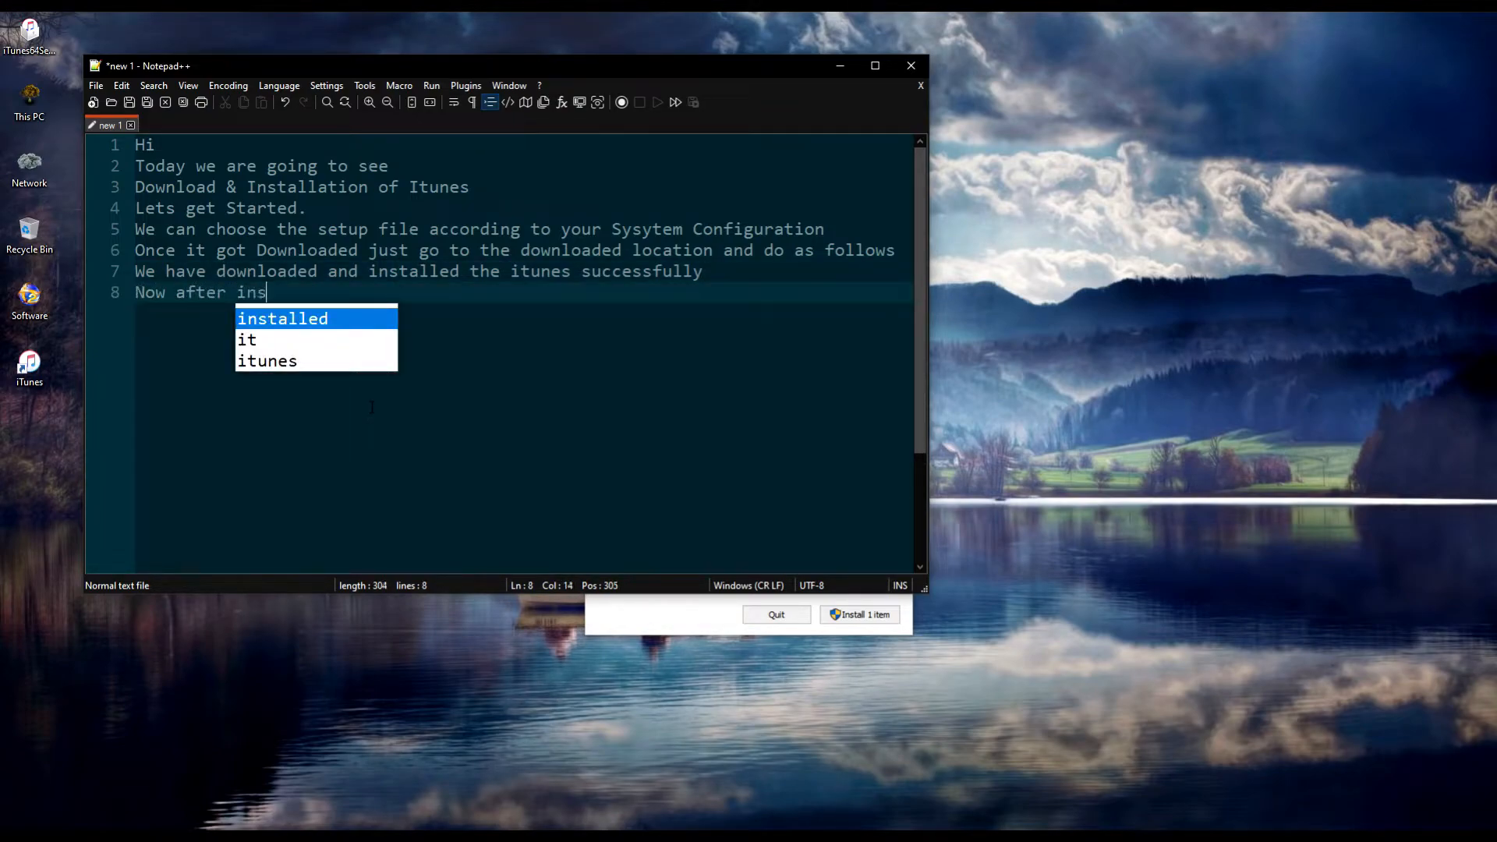
type("tallation")
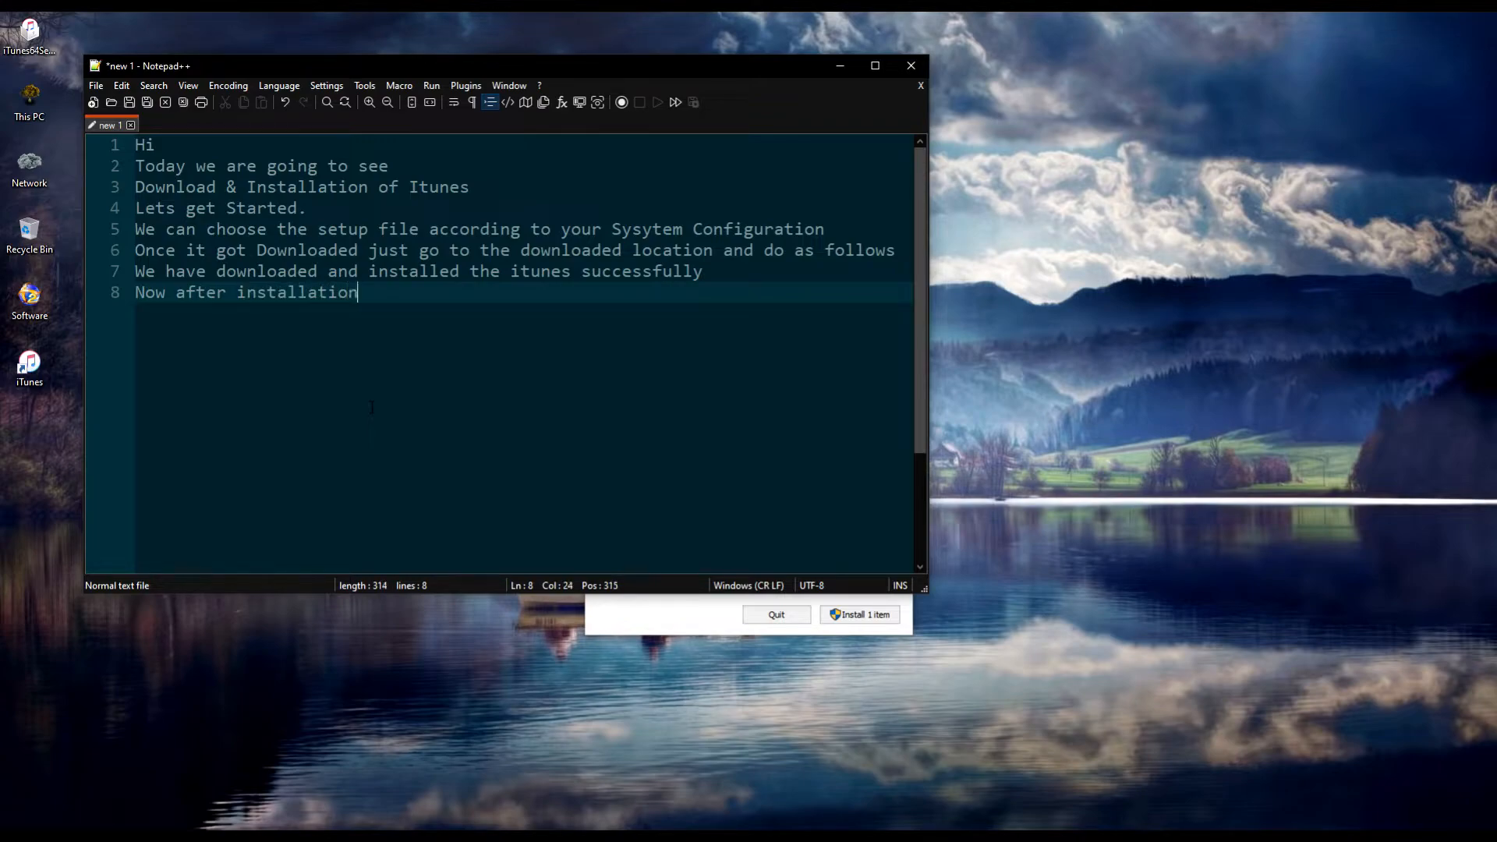
type(" it hav ")
type("d asked ")
type("for an ")
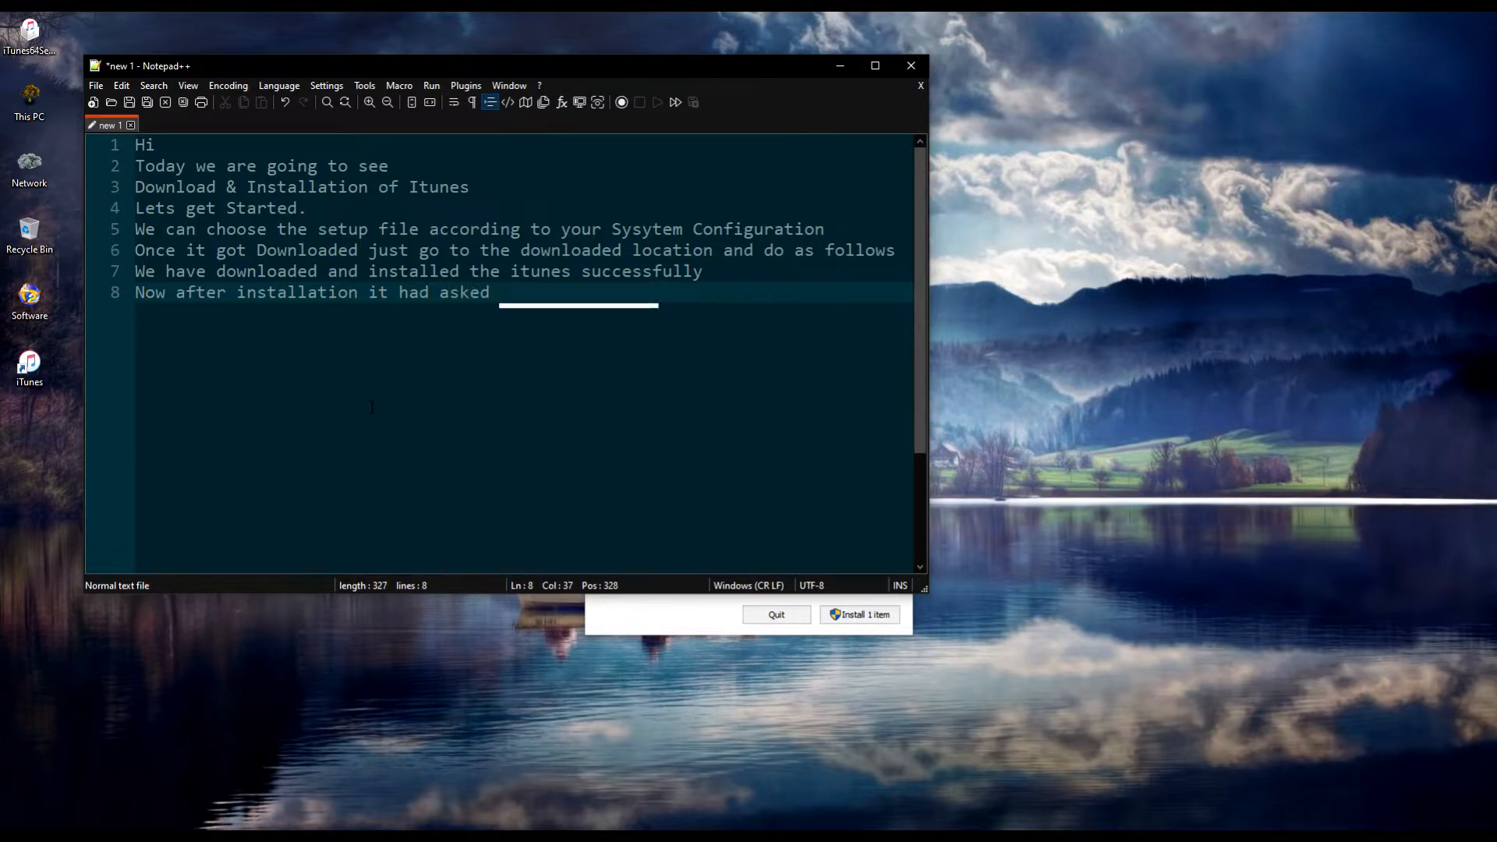
type("update will see ")
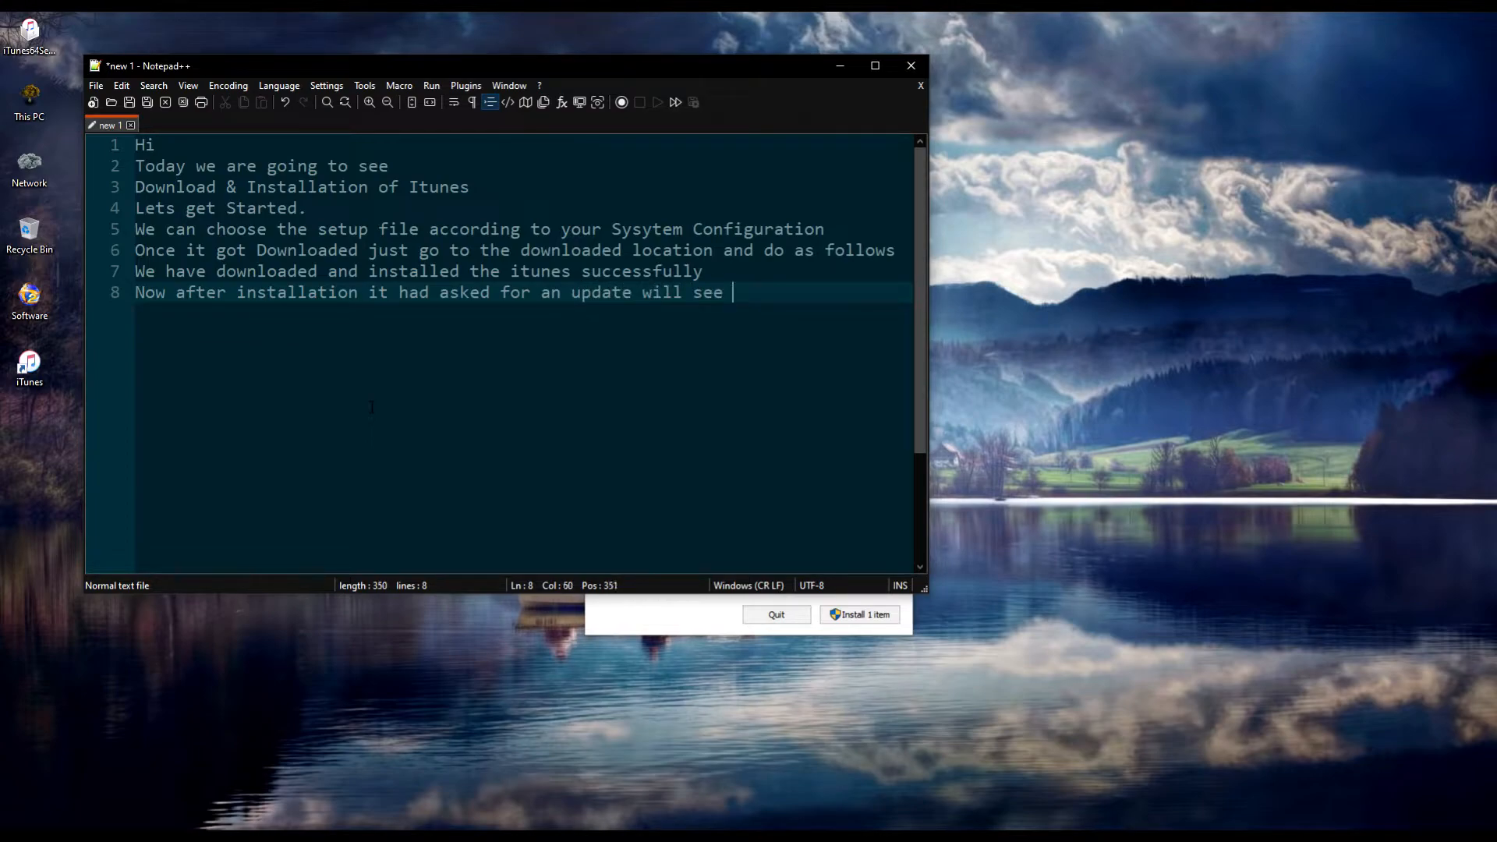
type("how t")
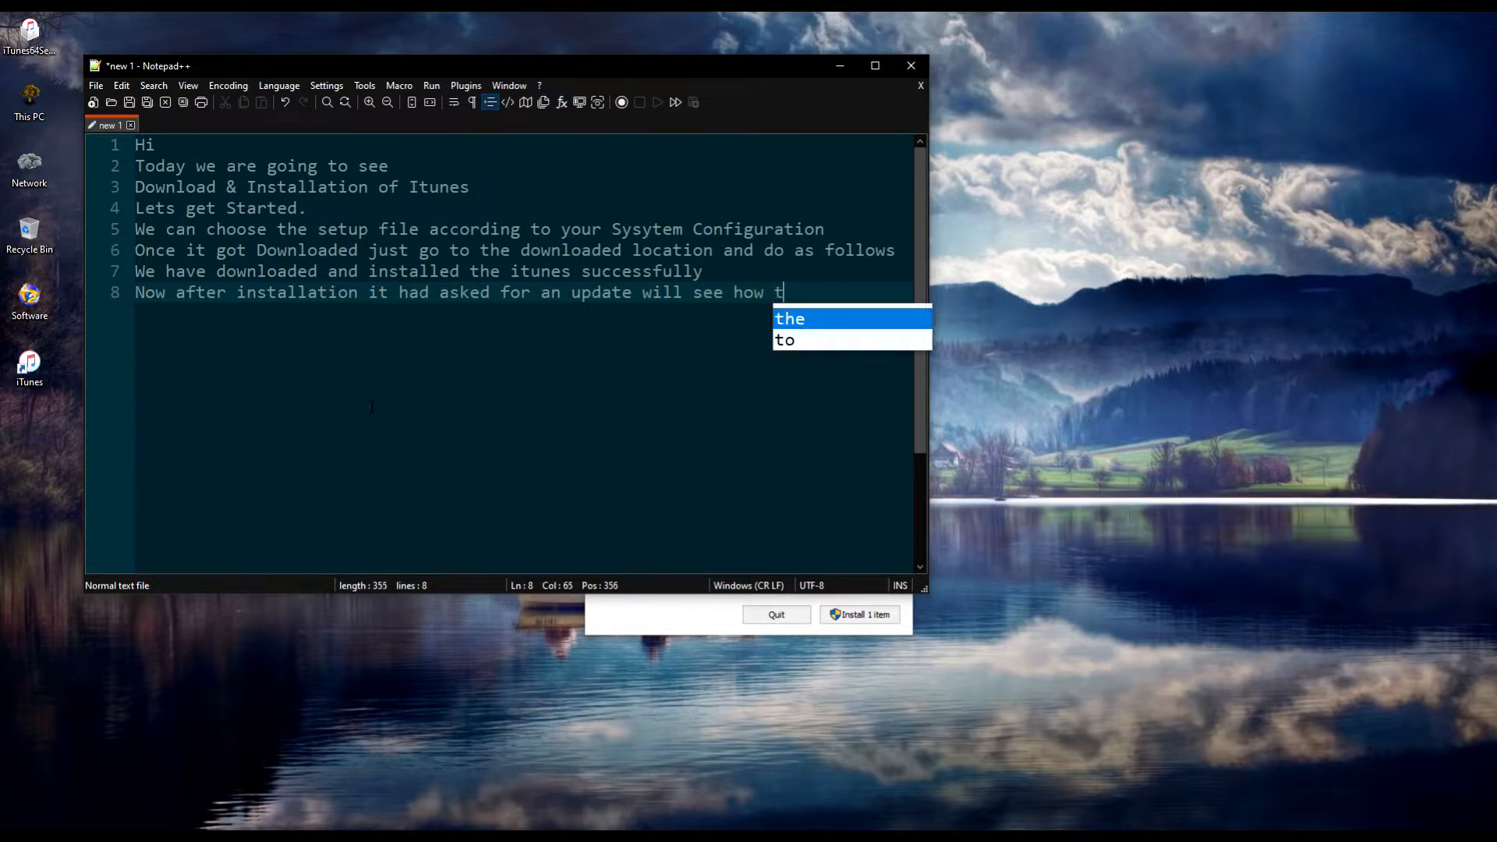
type("o update i")
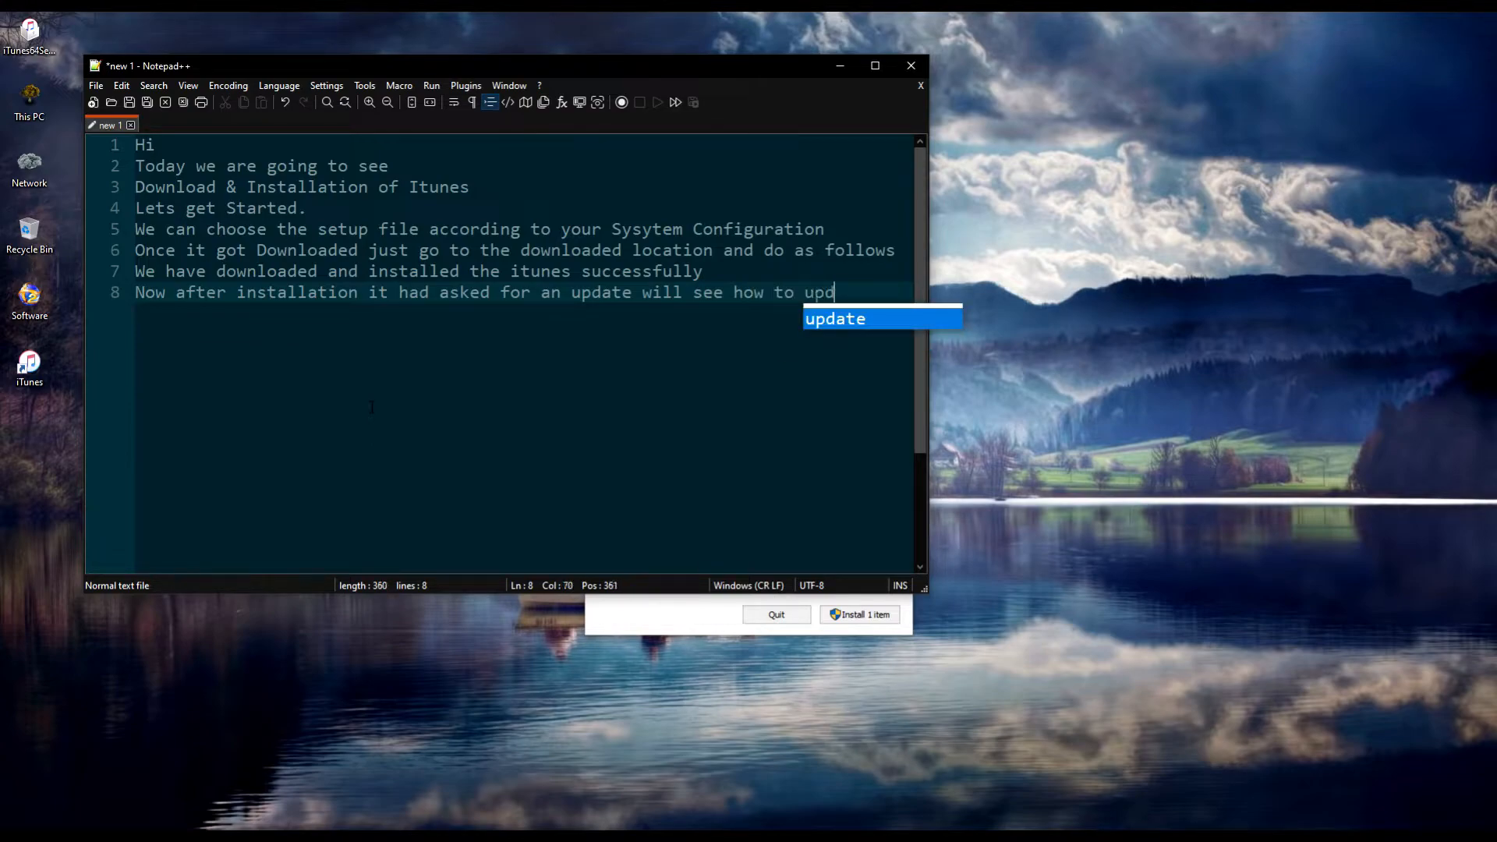
key("Down")
key("Down")
key("Return")
key("Return")
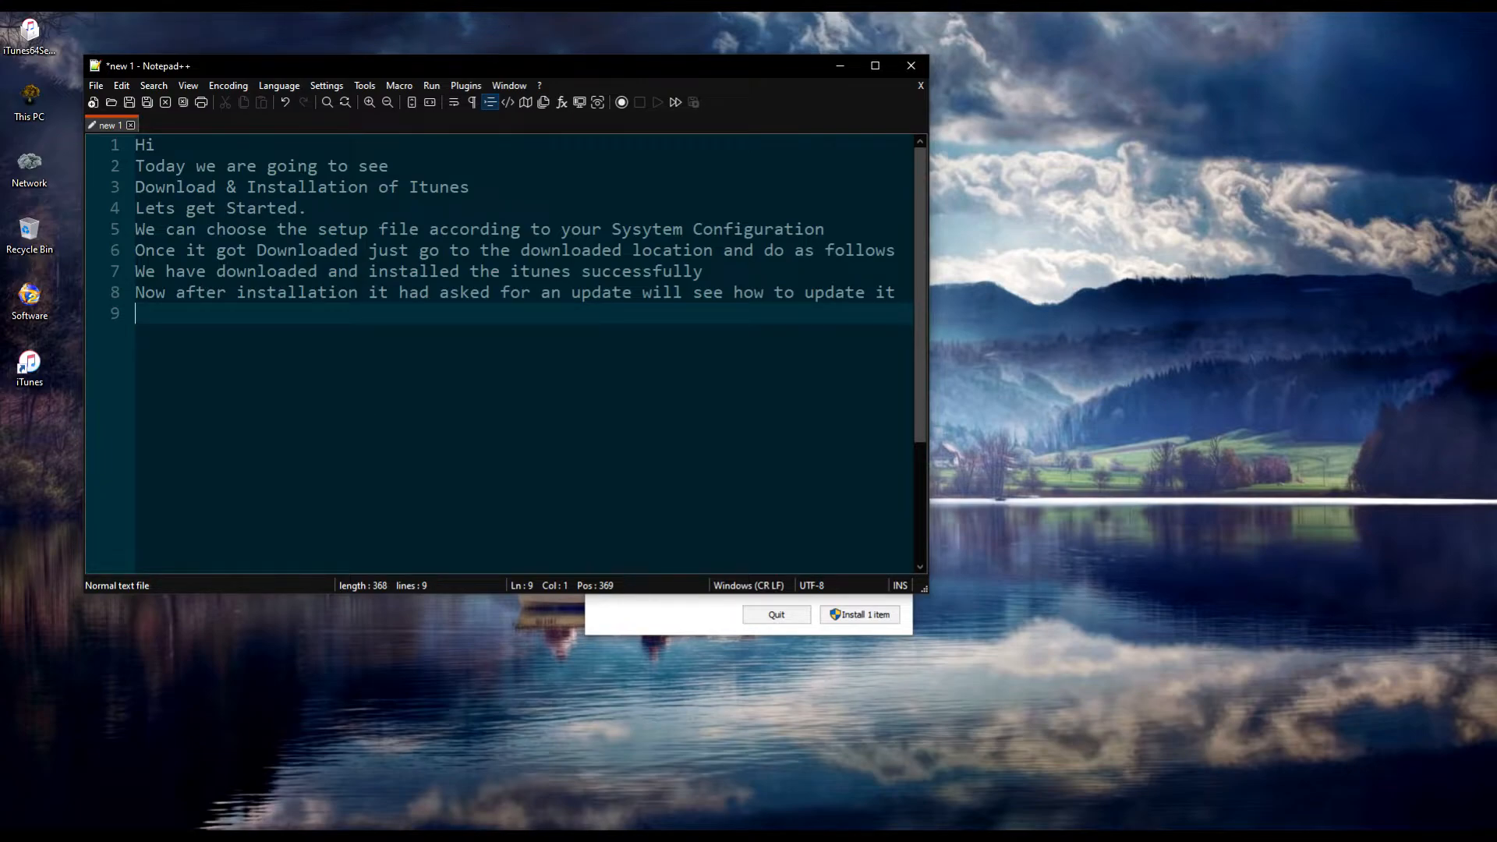
left_click(840, 65)
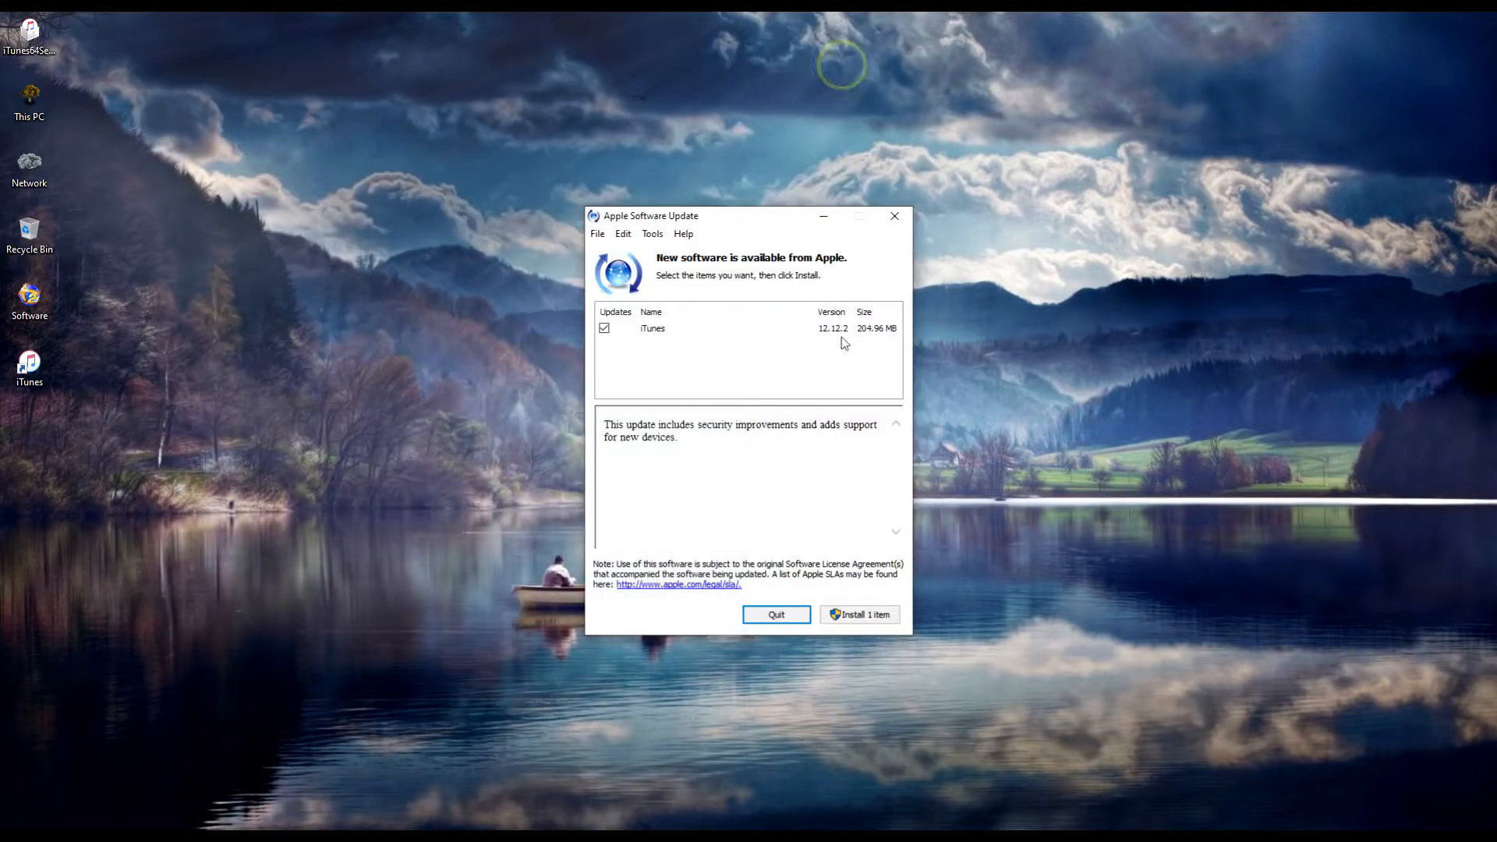
Move the Apple Software Update window slightly, select the iTunes 12.12.2 update and start installing it
left_click_drag(670, 218, 642, 190)
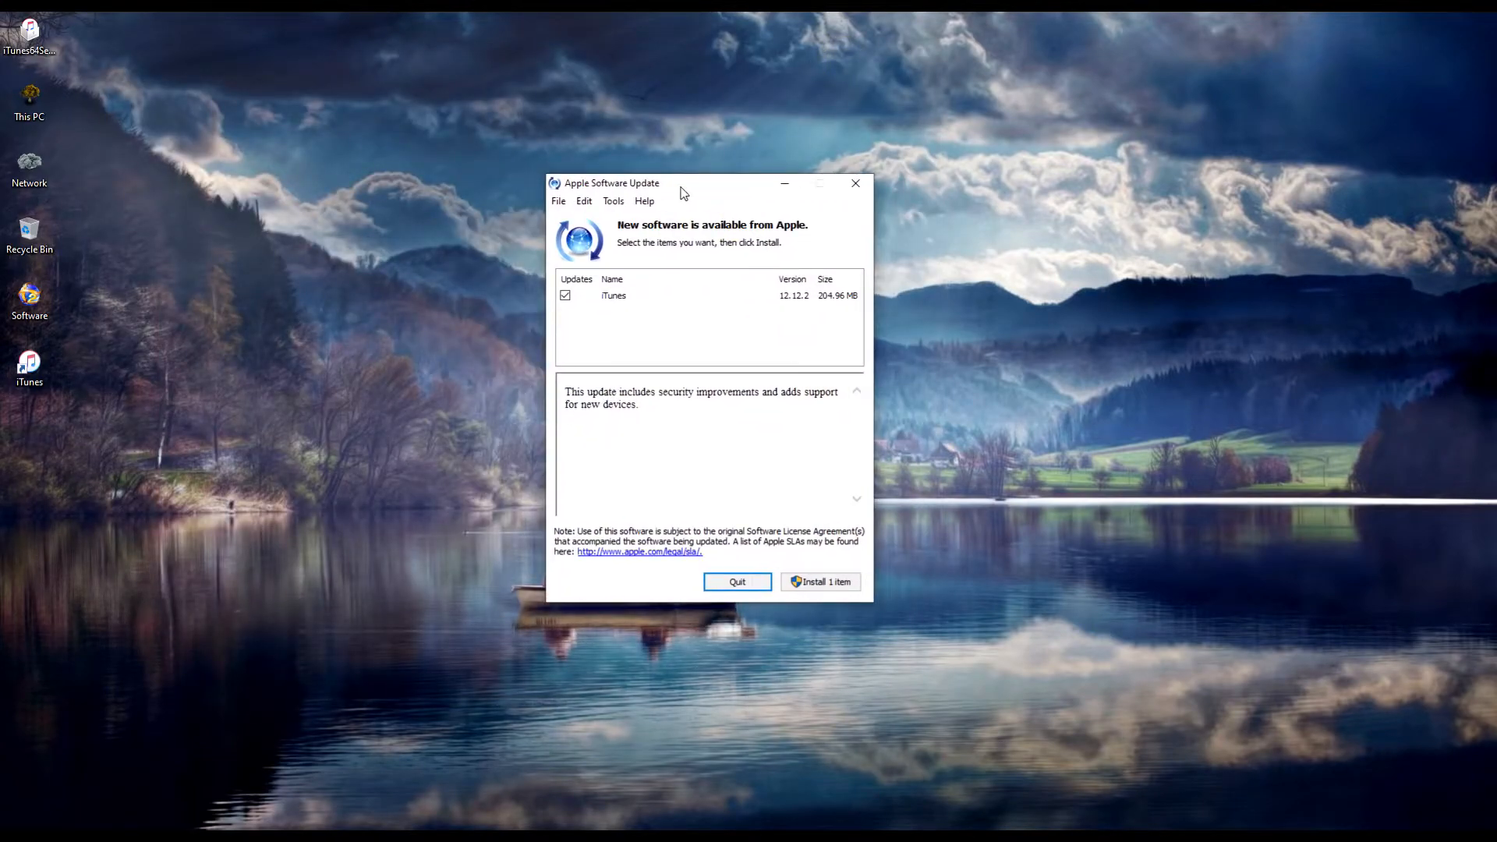
left_click(790, 300)
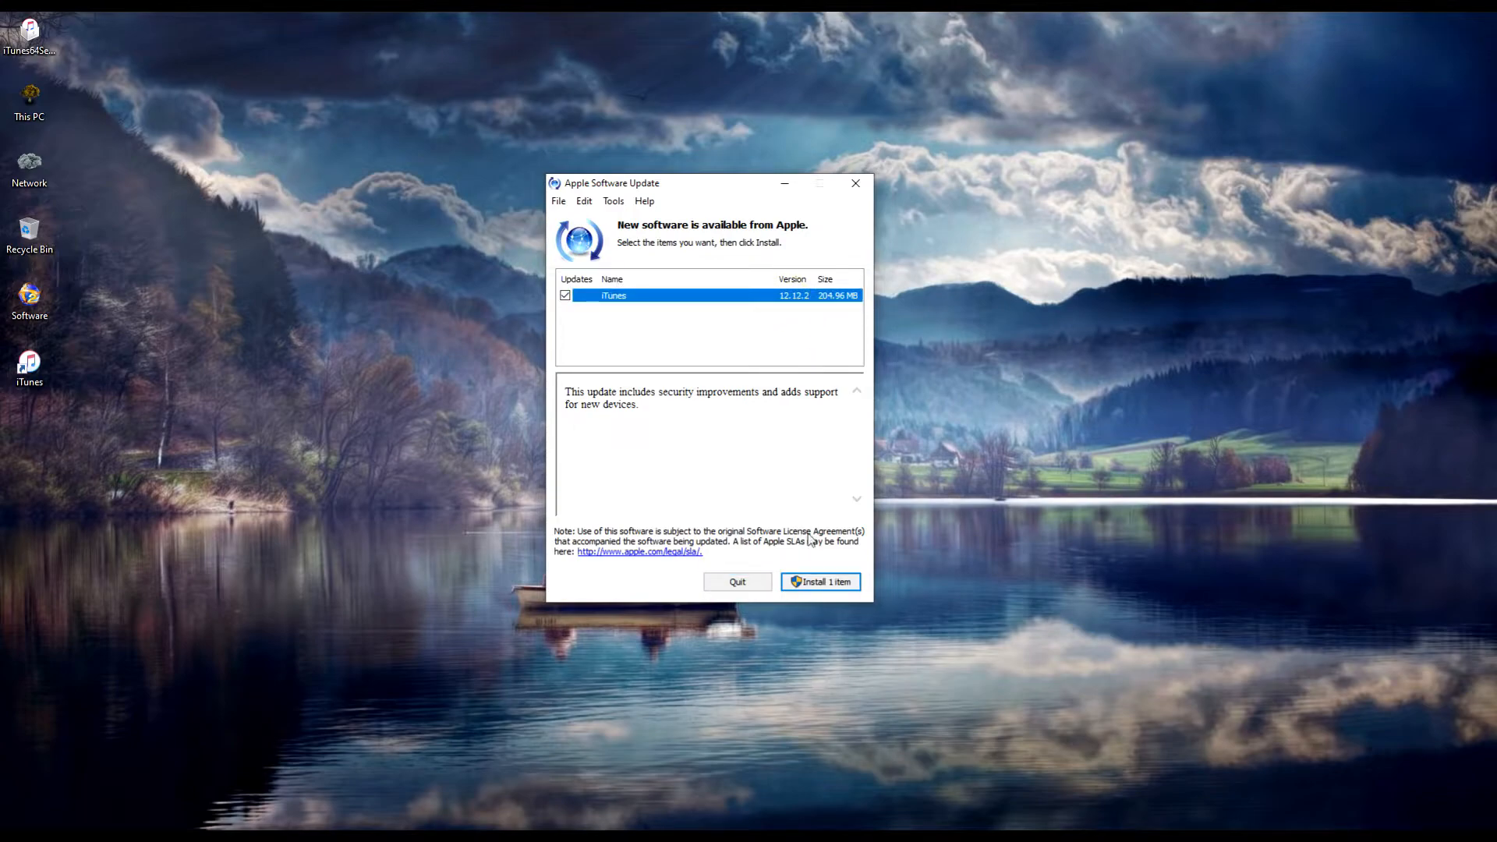
left_click(820, 581)
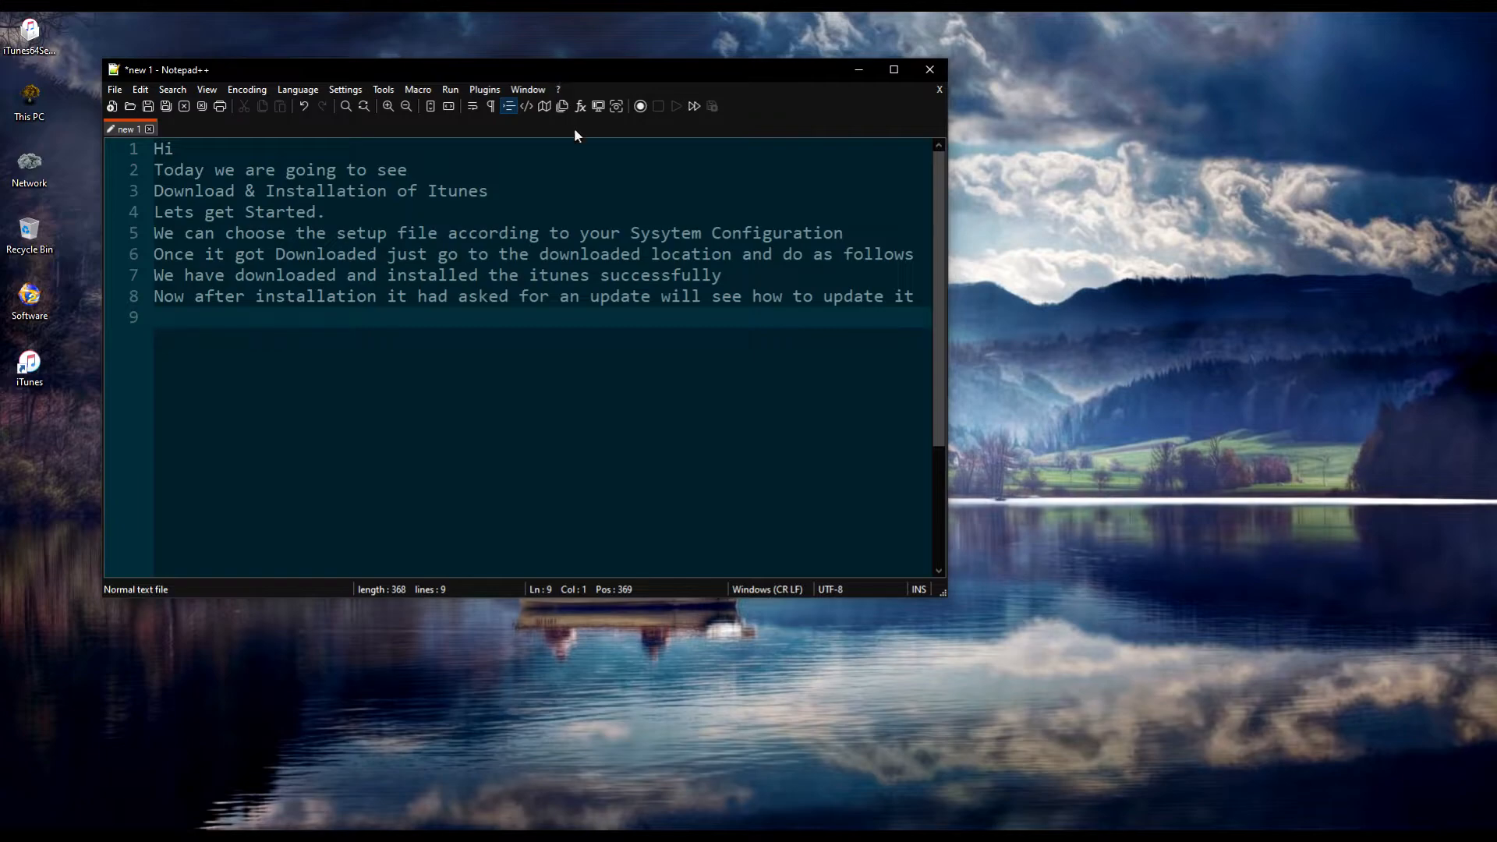
Add the line "Now the Latest Version 12.12.2 is being Downloading once it completed will see" and lower the note to uncover the update window
type("Now the ")
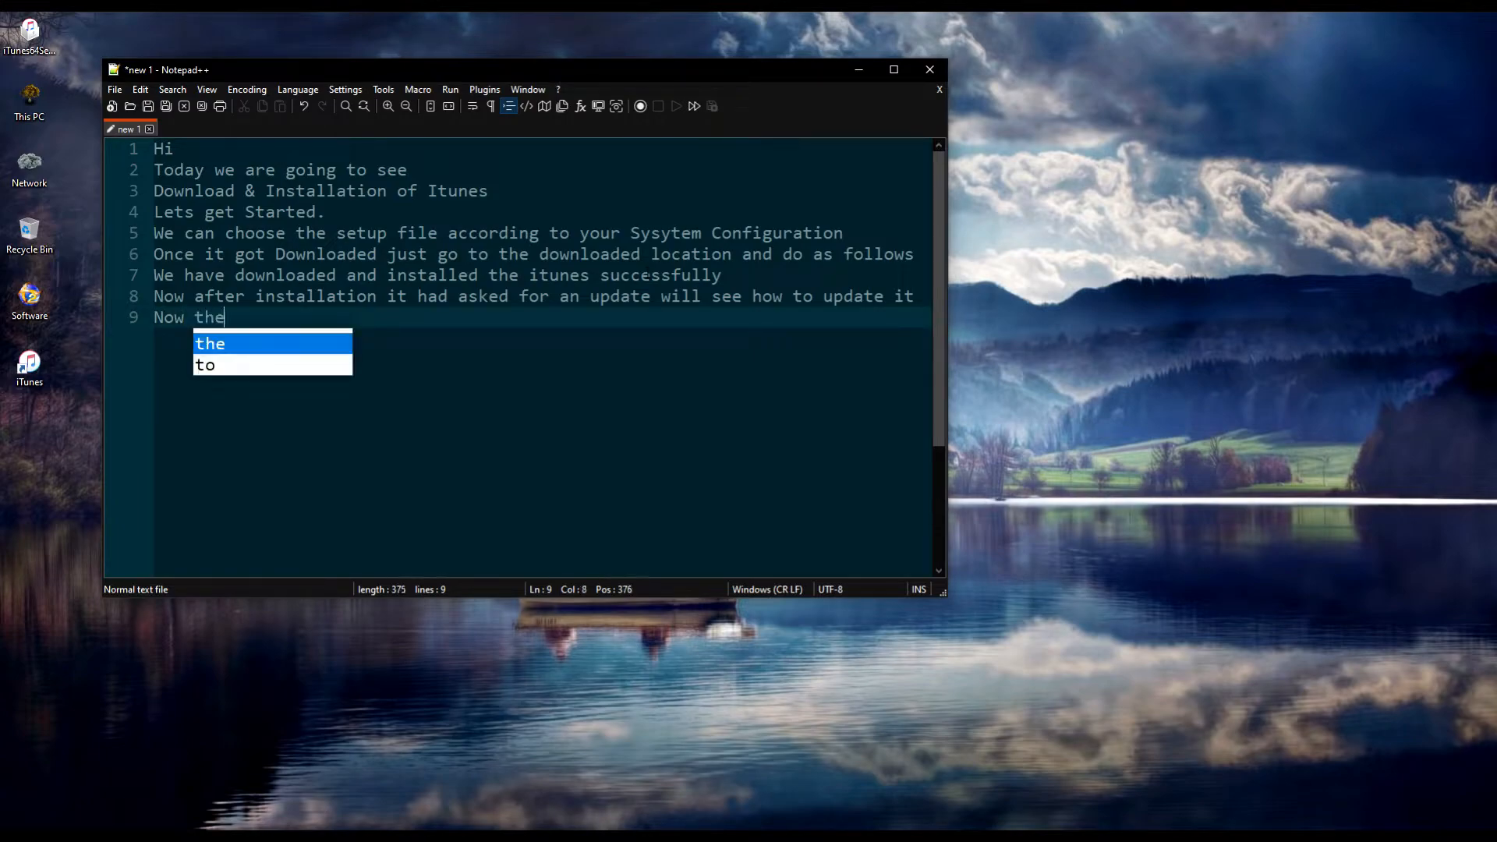
type("Lat")
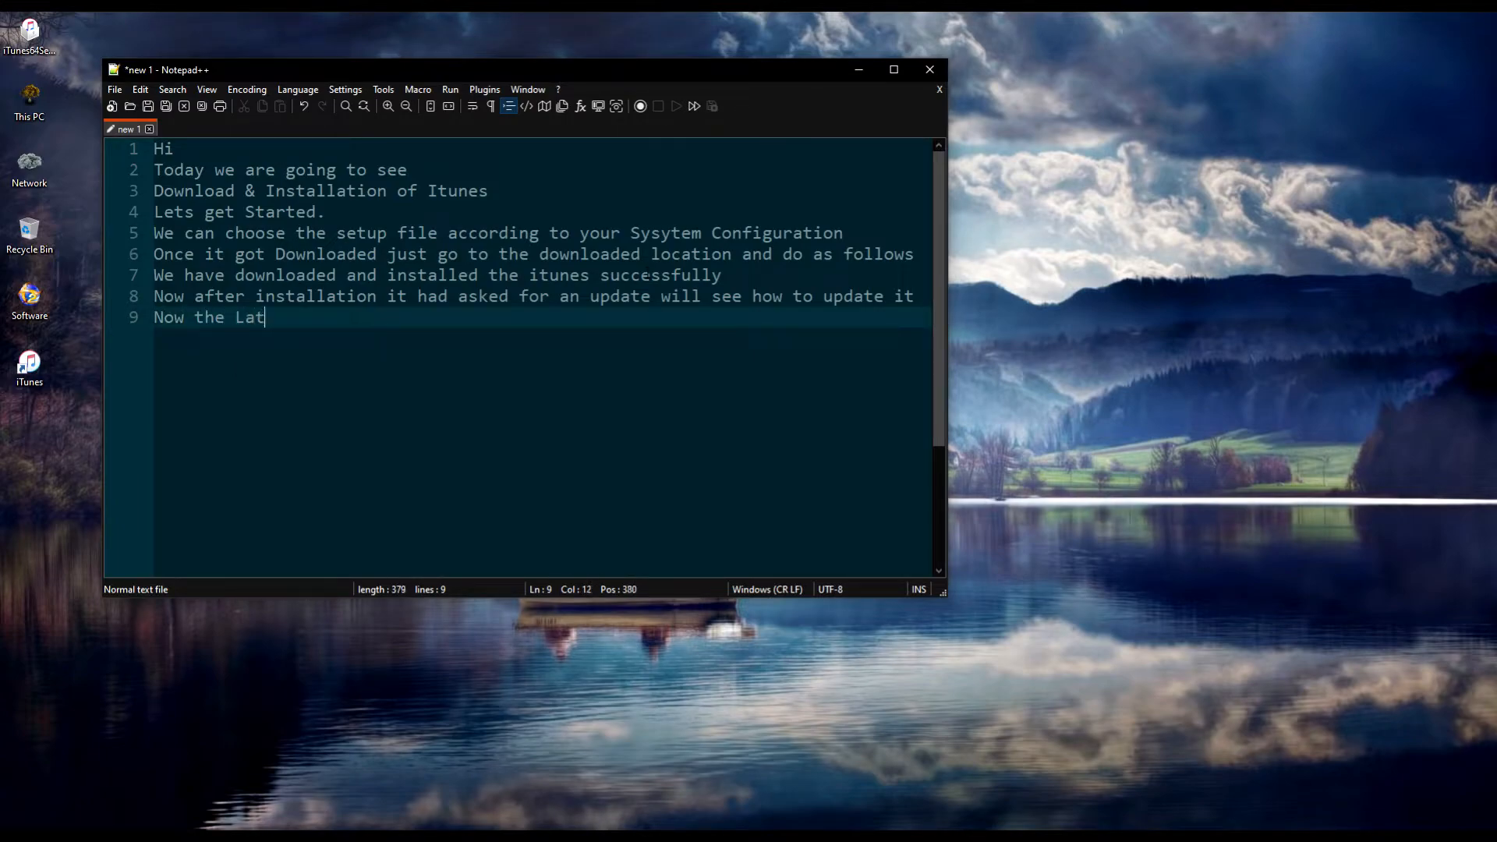
type("est Version 12.12.2")
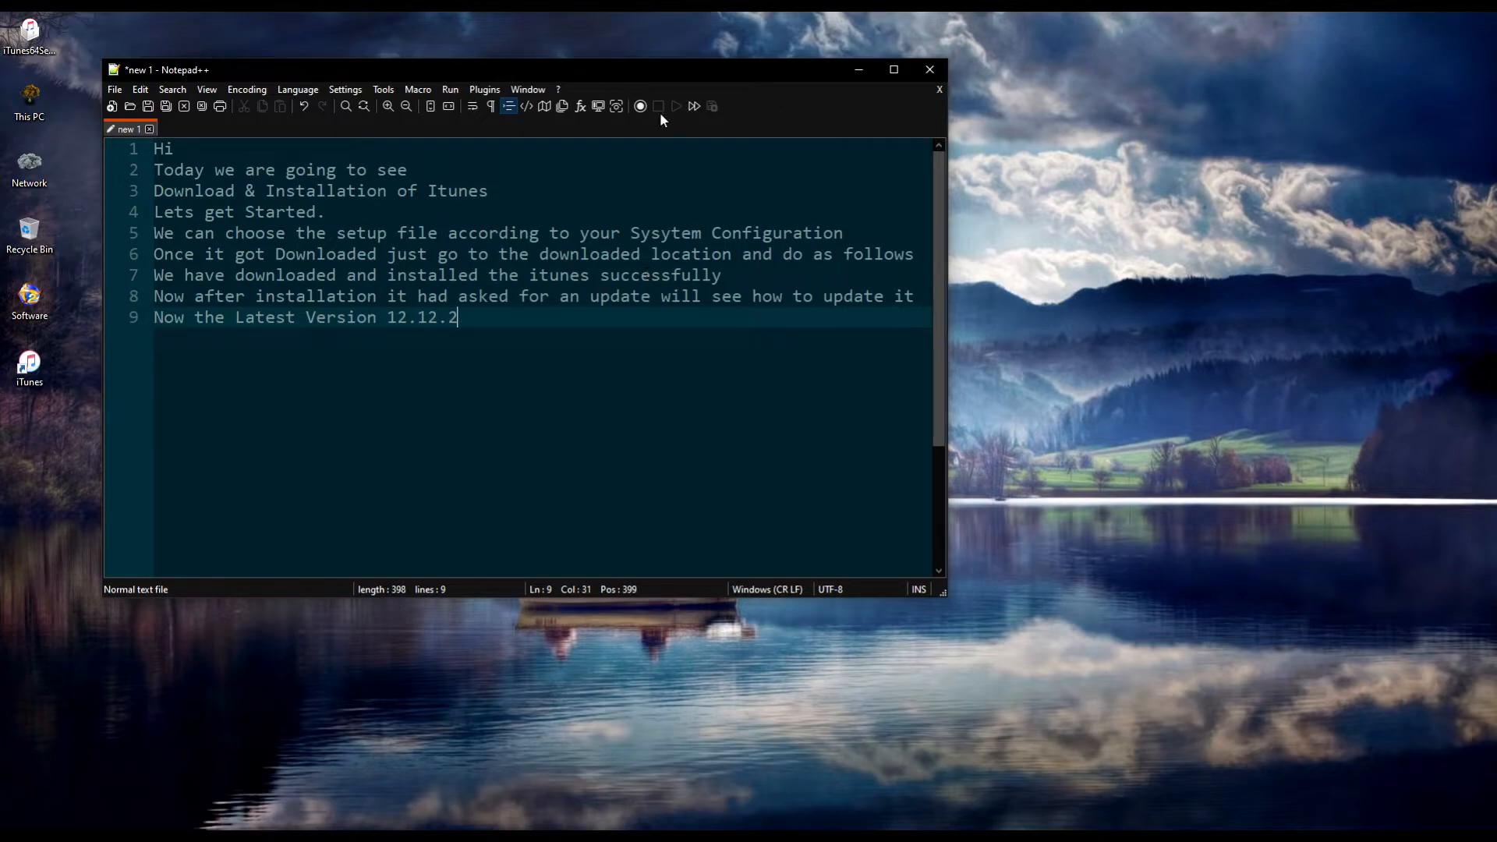
left_click_drag(717, 74, 816, 312)
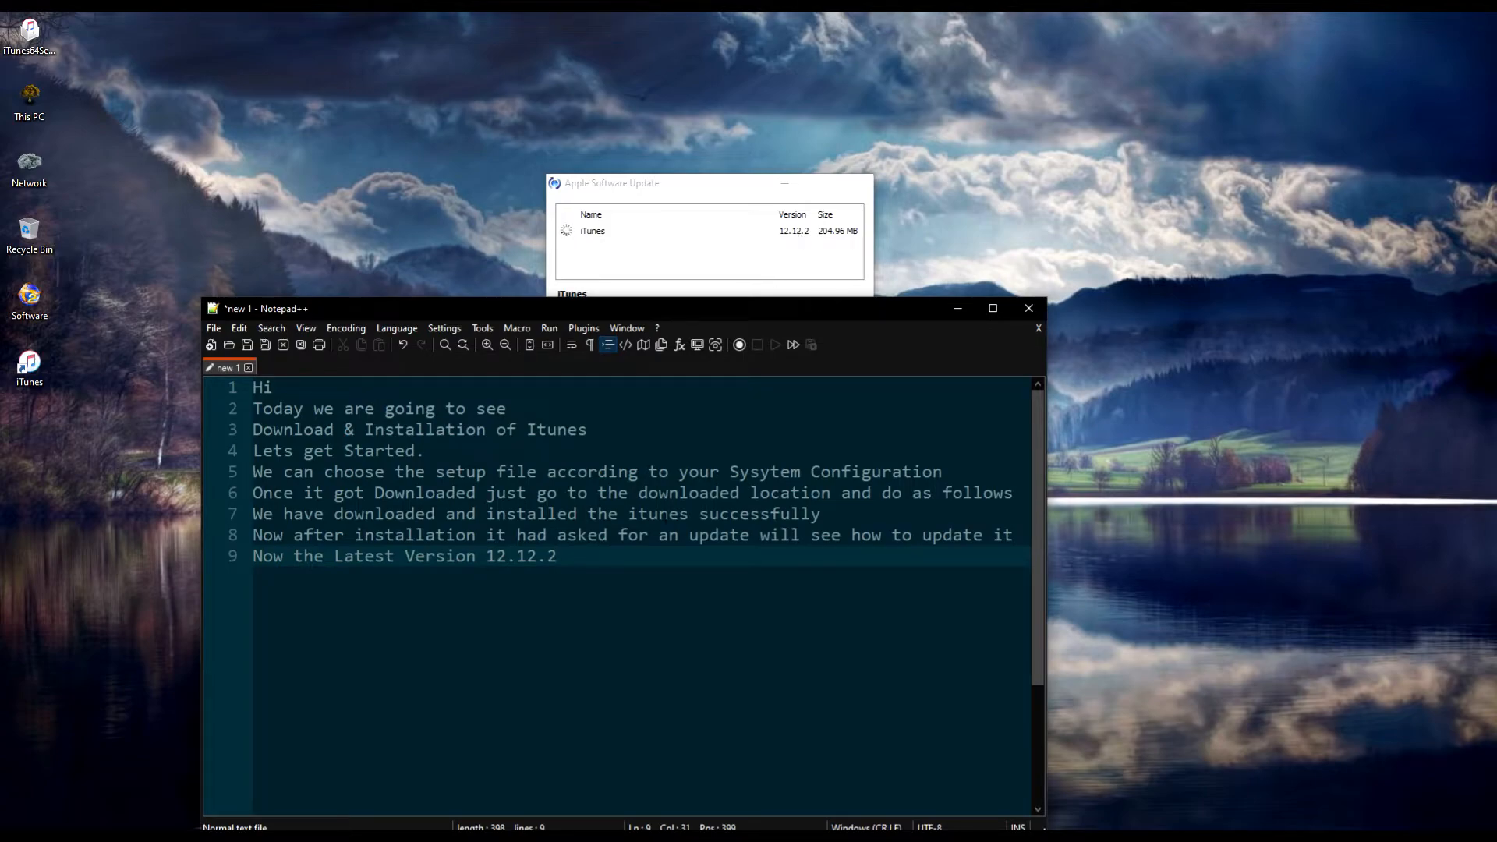
type("i")
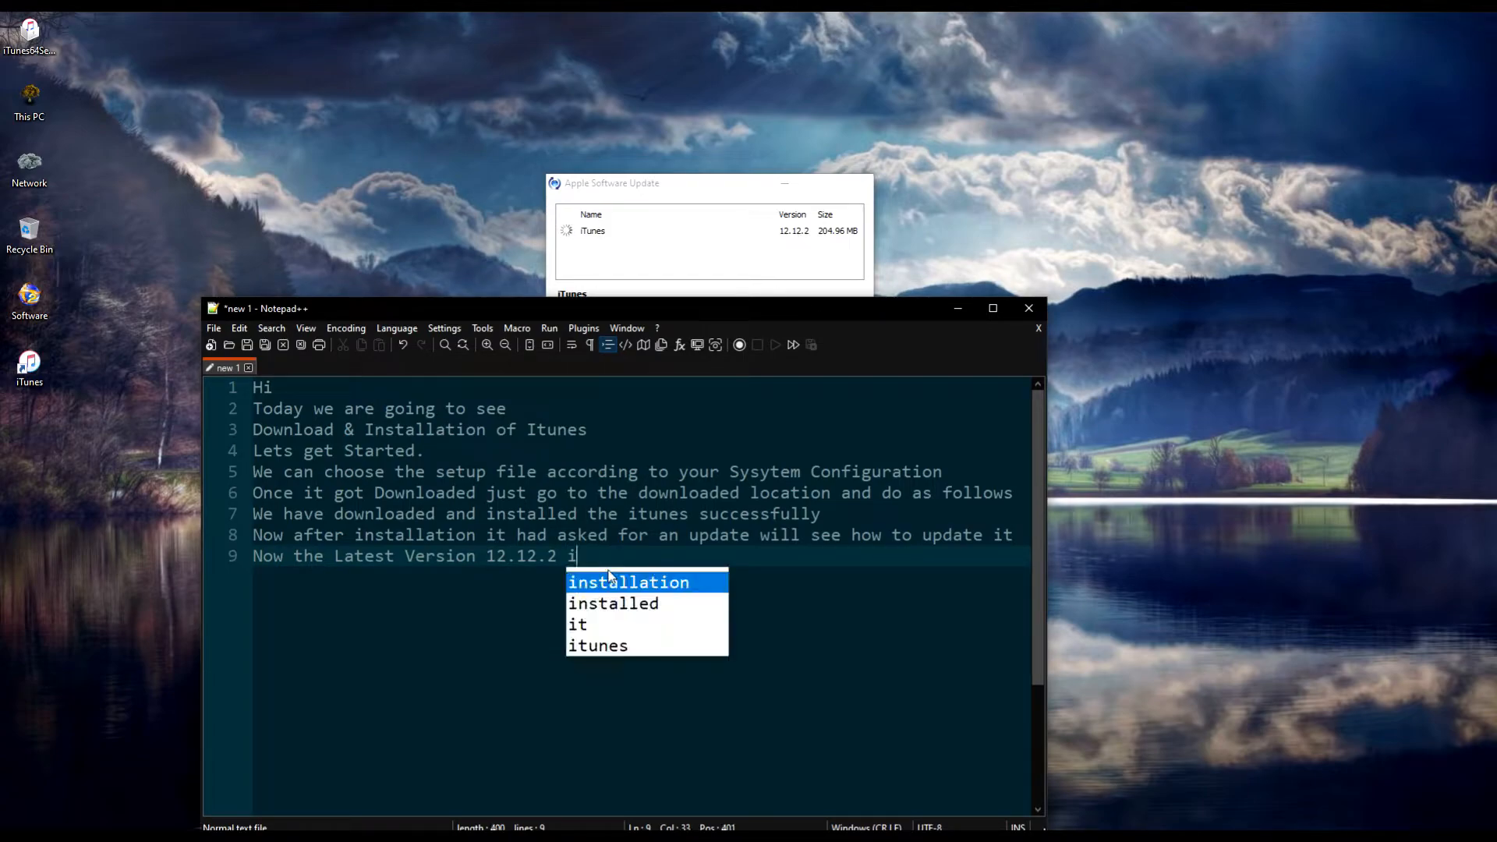
type("s being ")
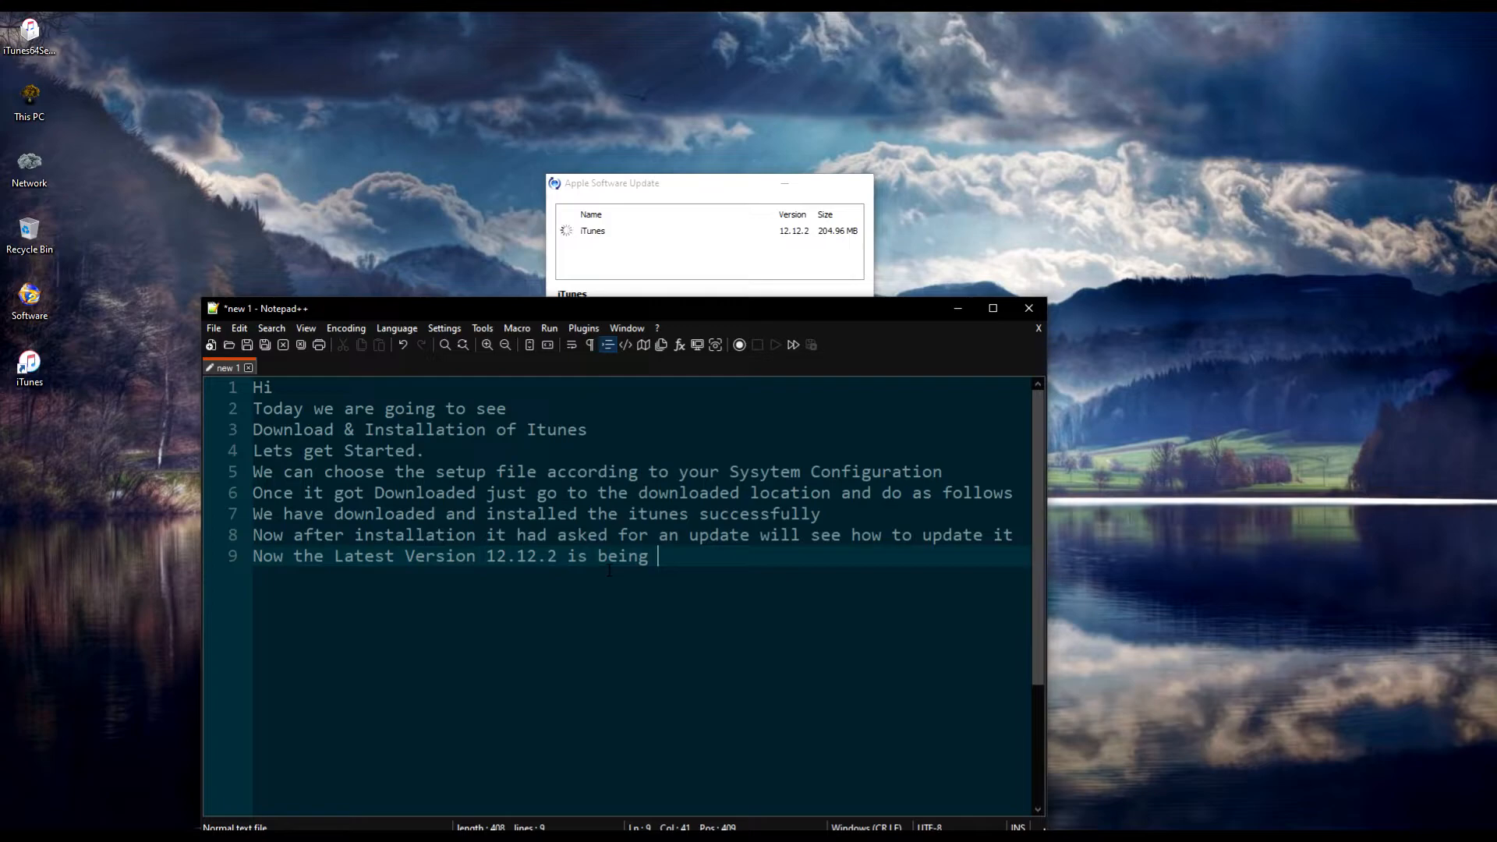
type("Download")
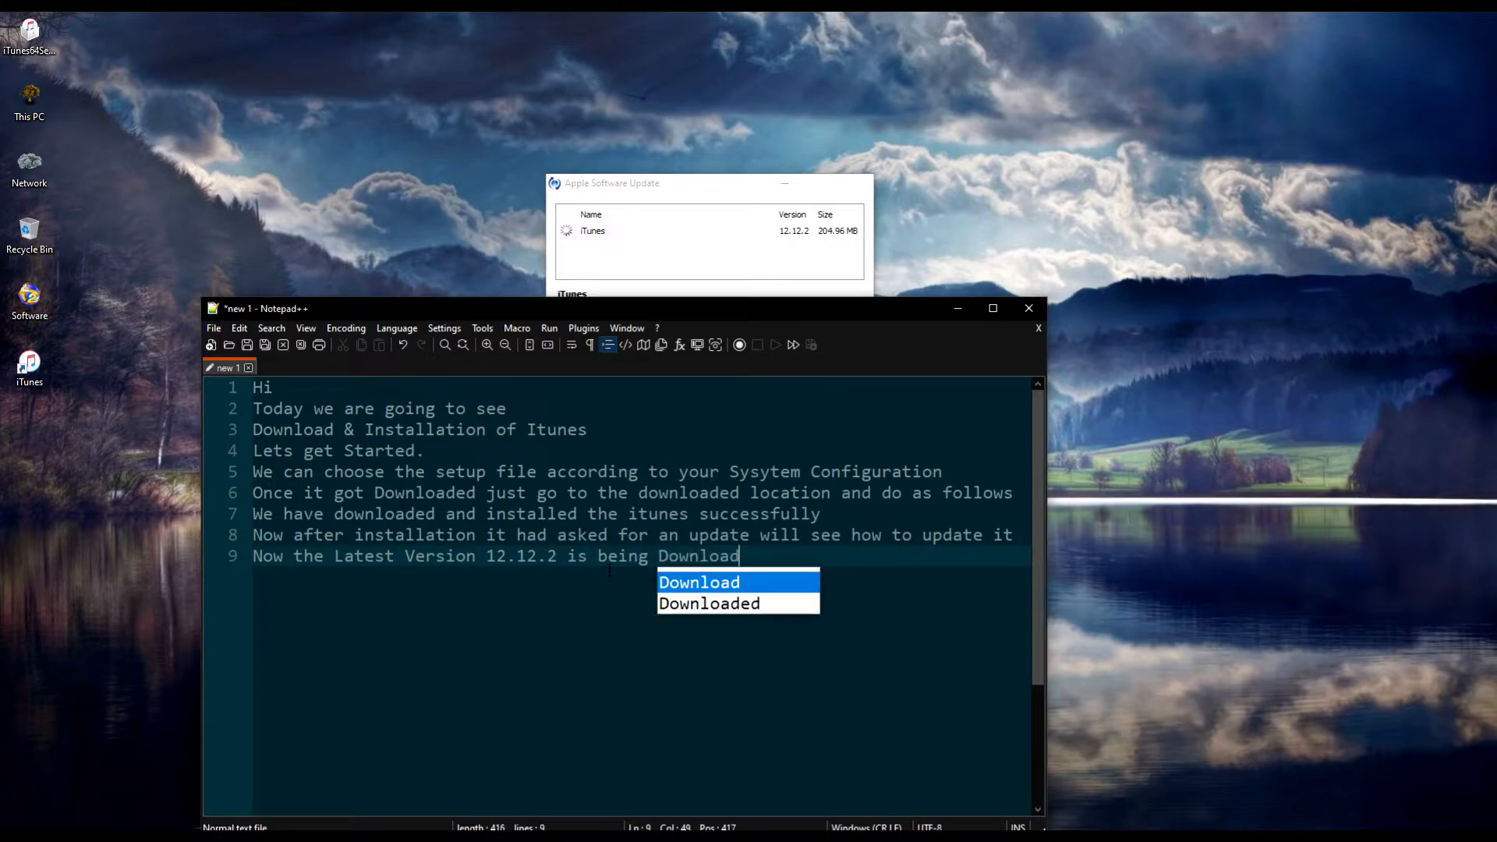
type("ing ")
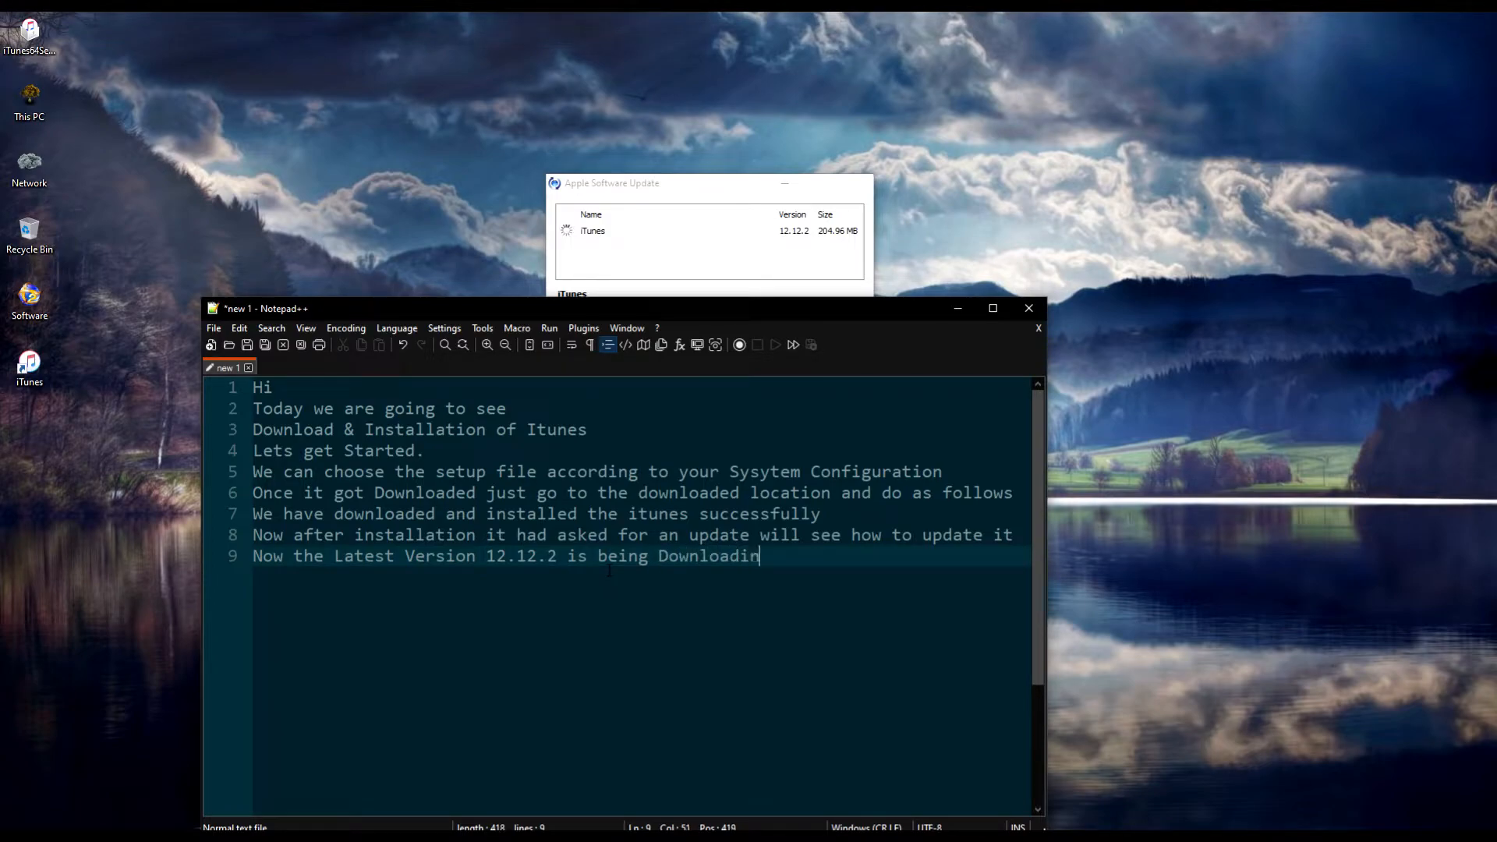
type("once it completed ")
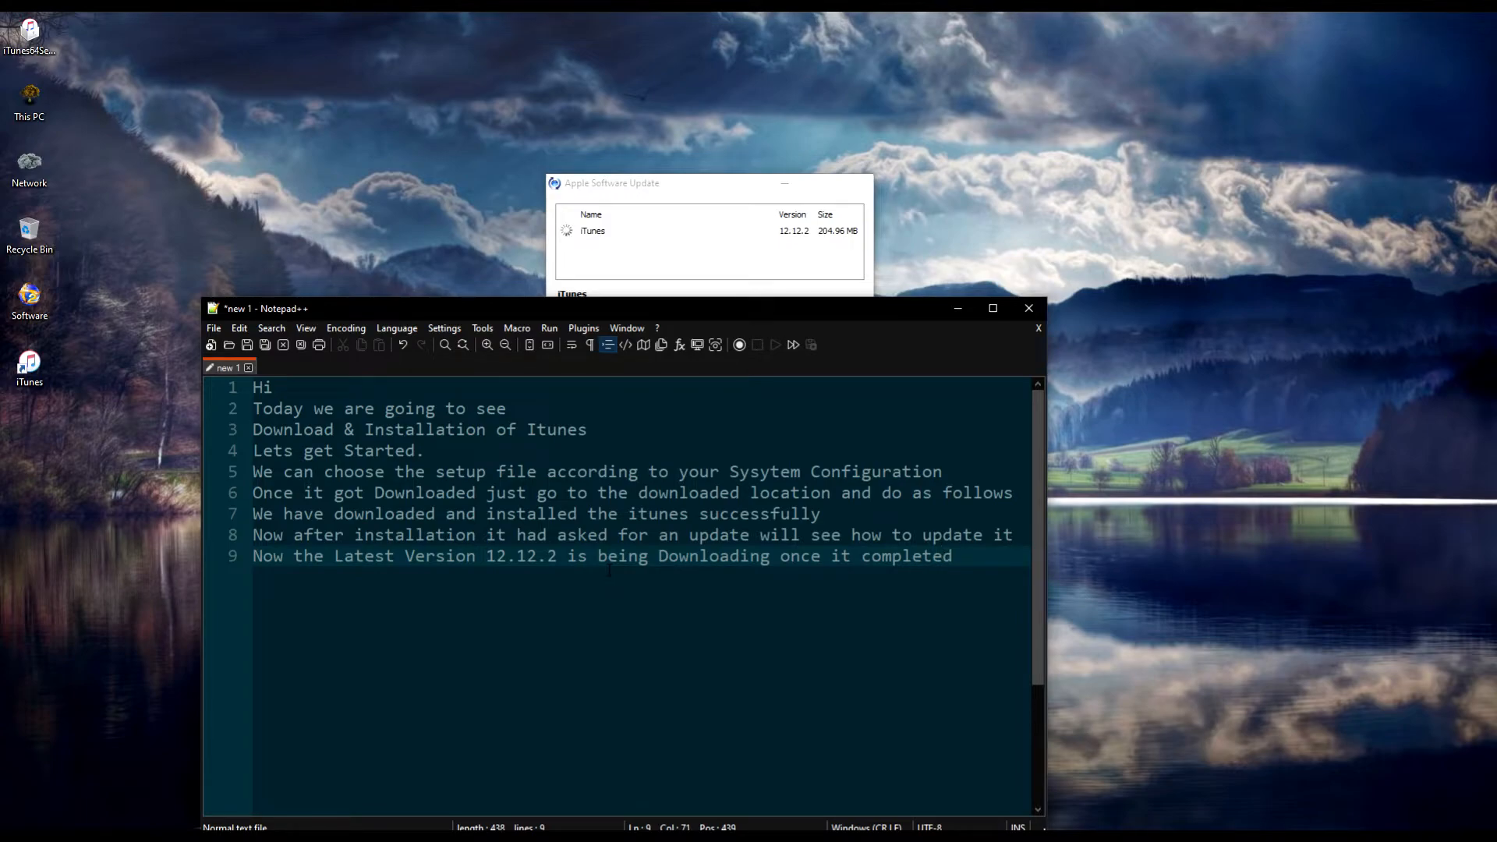
type("will see")
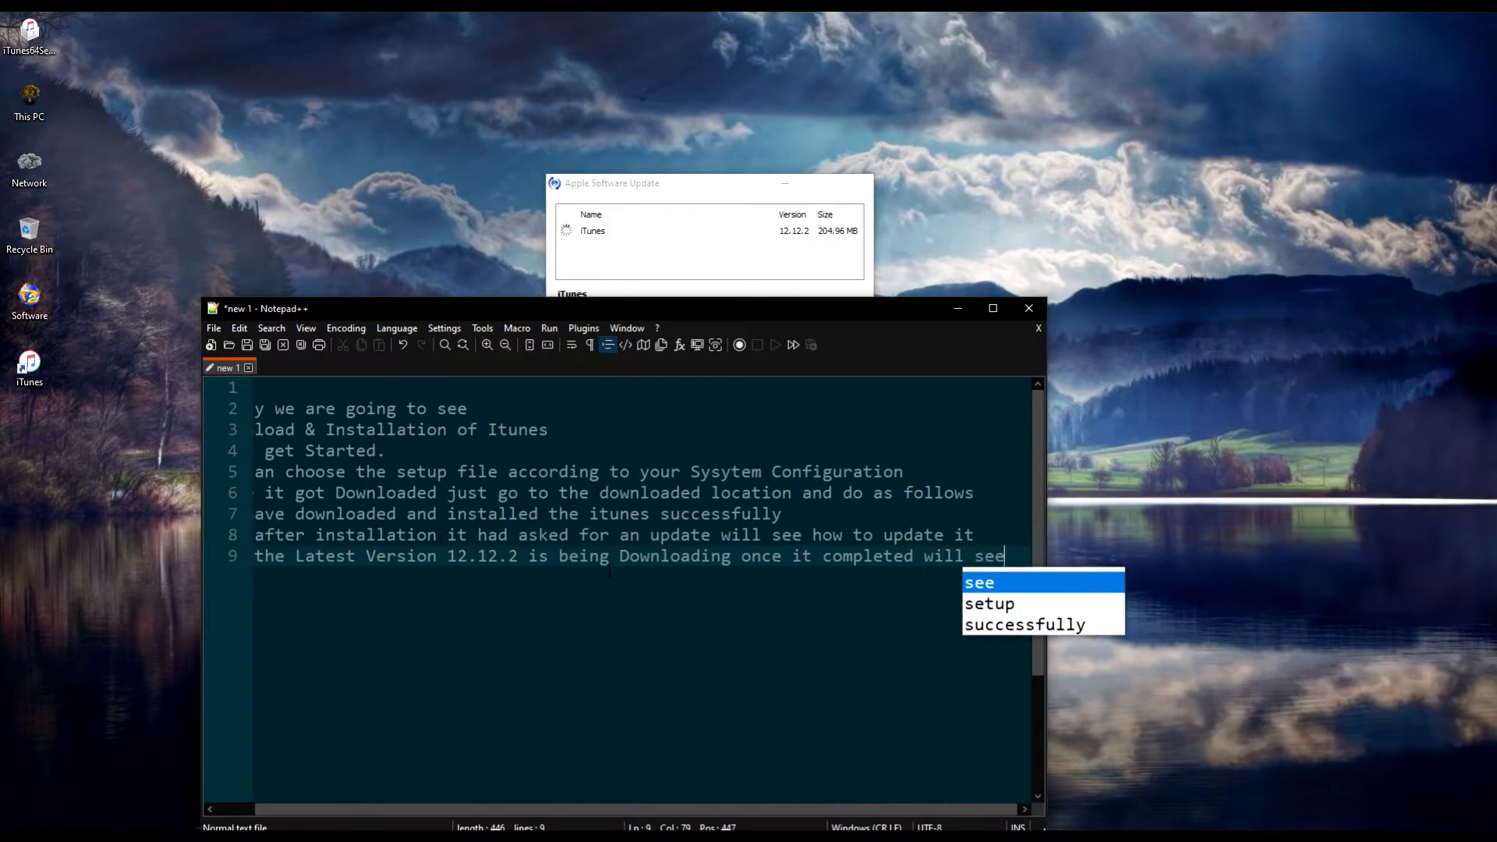
Add a new line reading "How to update it" below the download remark, and minimize the note
key("Return")
type("H")
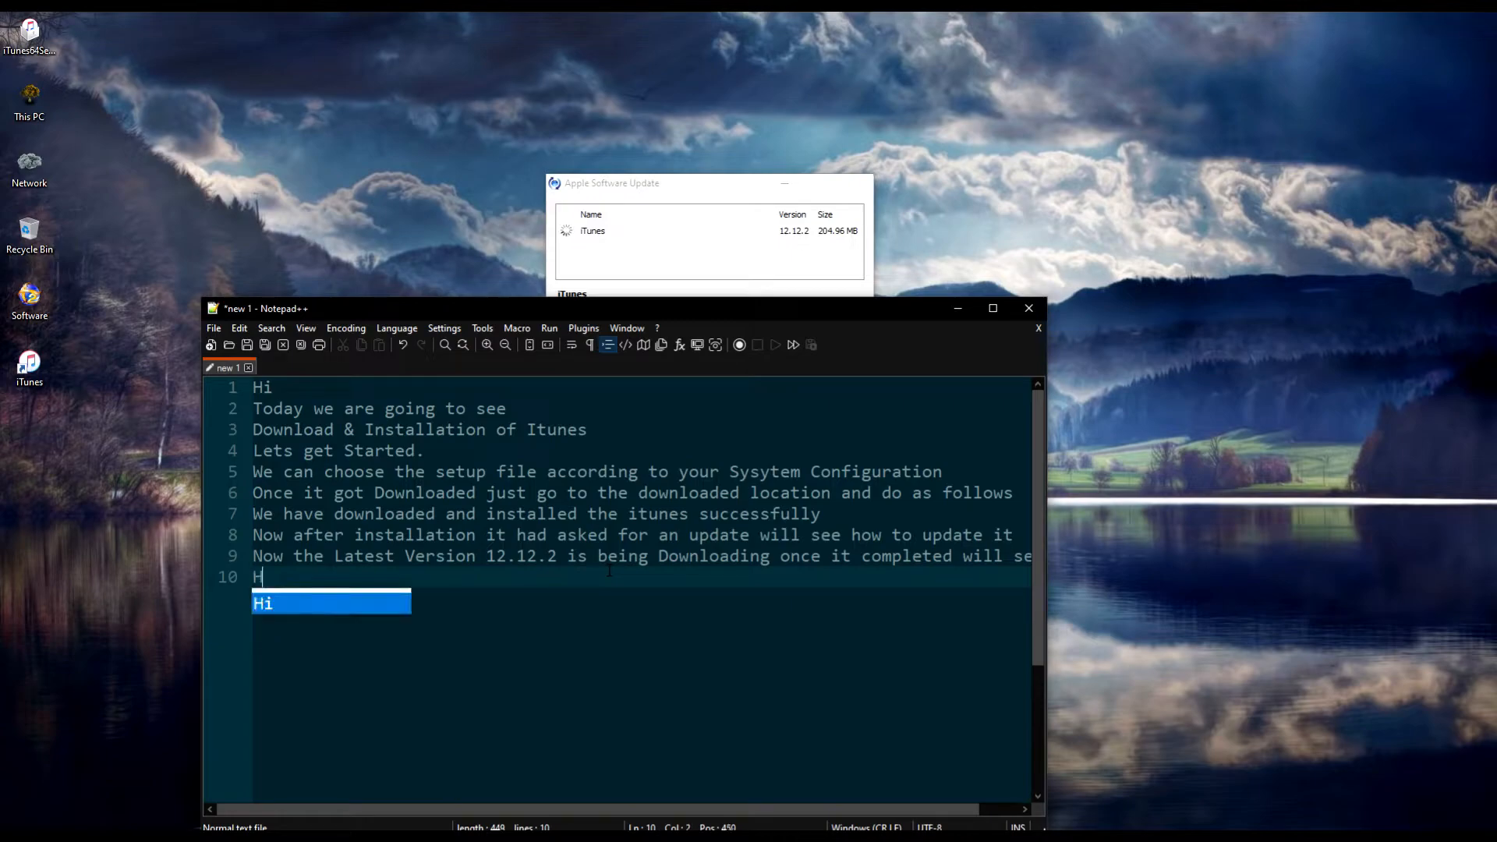
type("ow to upd")
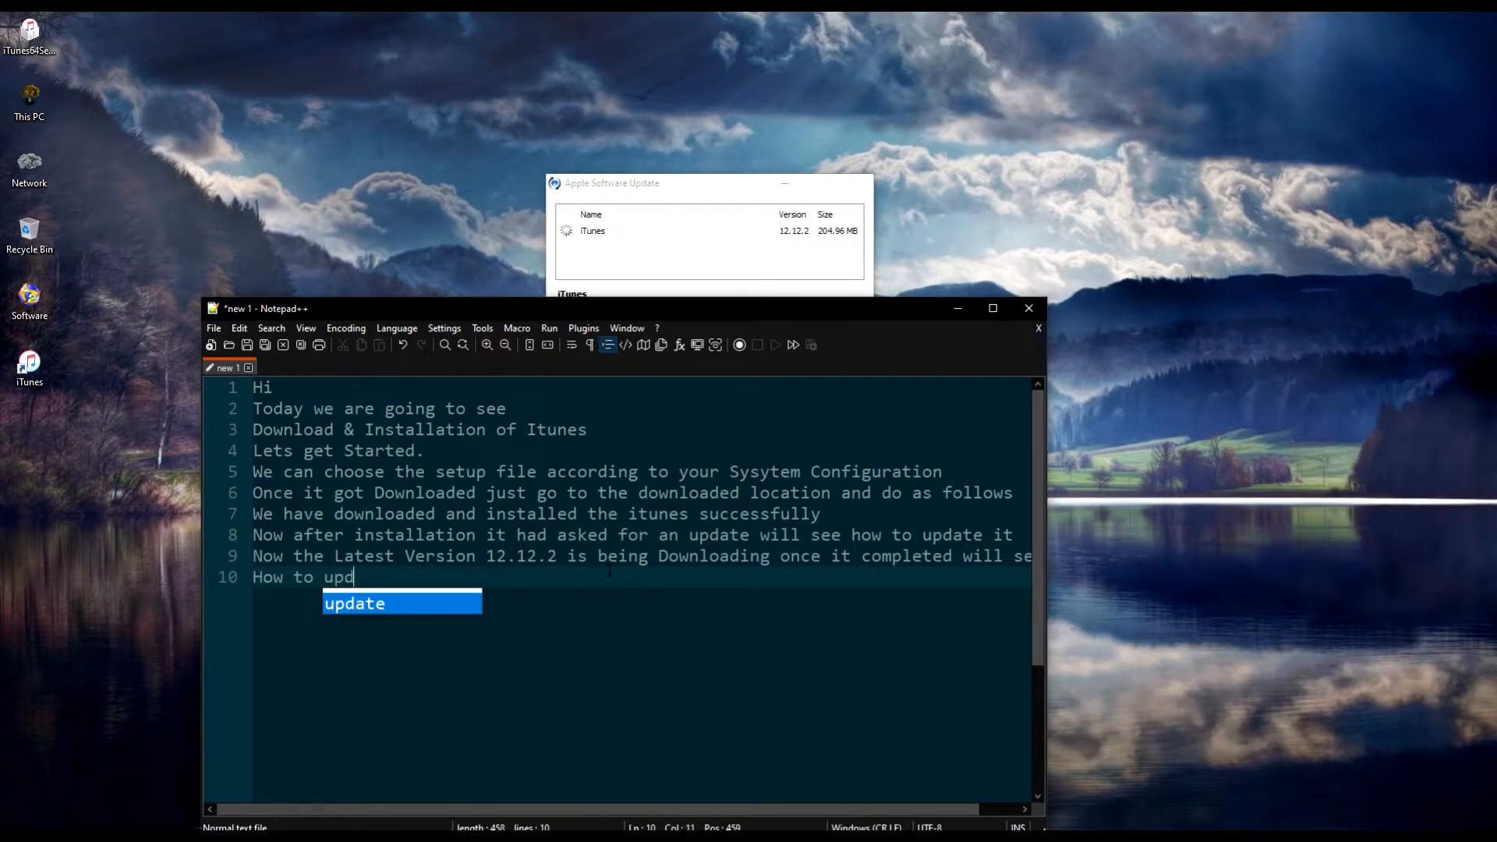
type("ate it")
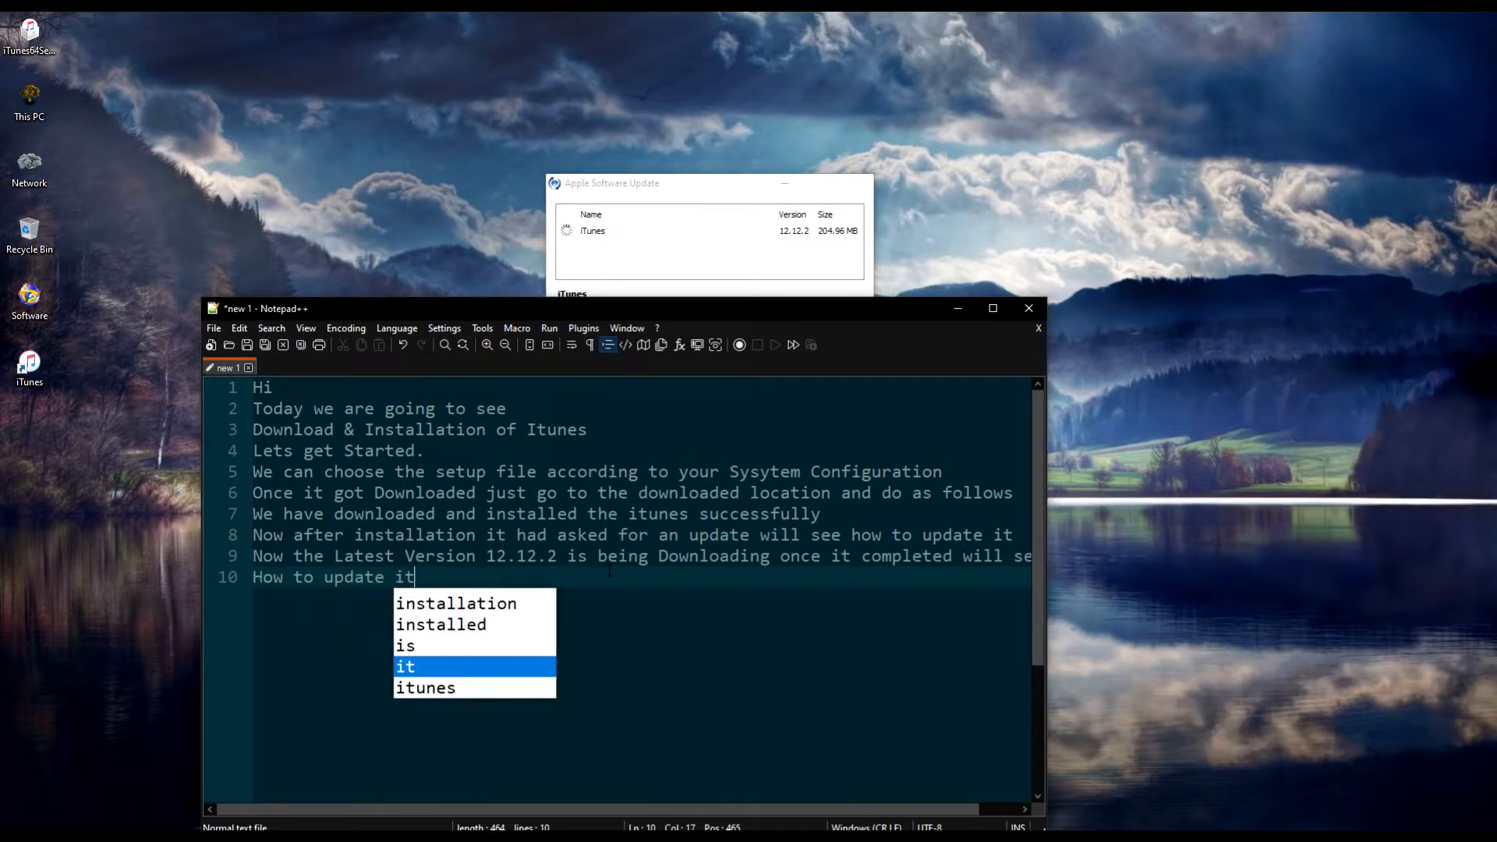
left_click(812, 618)
left_click(958, 308)
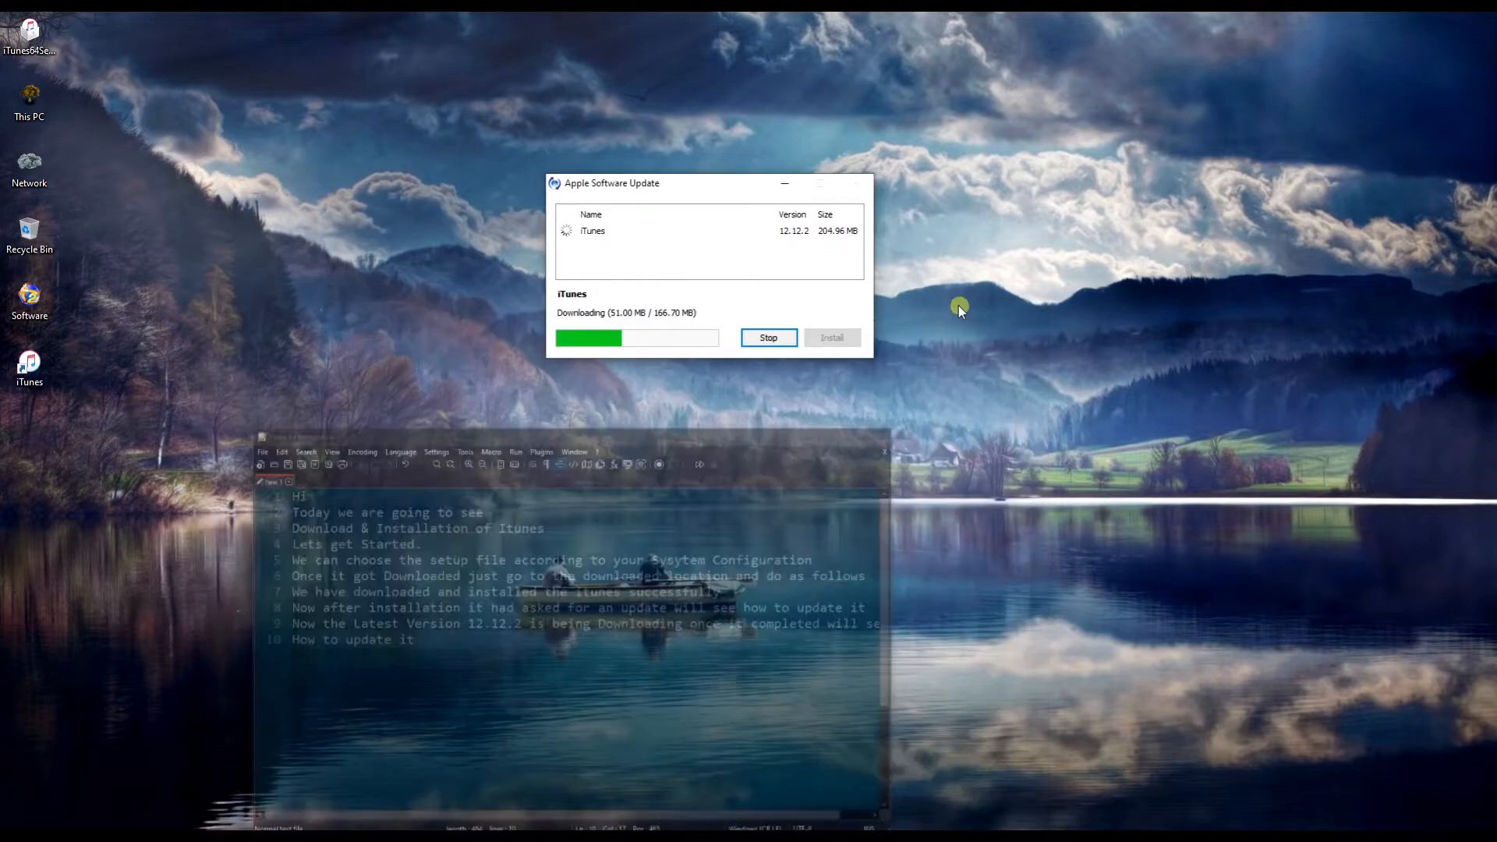
Move the Apple Software Update window slightly higher on the desktop, and restore the note and raise it as well
left_click_drag(704, 191, 651, 156)
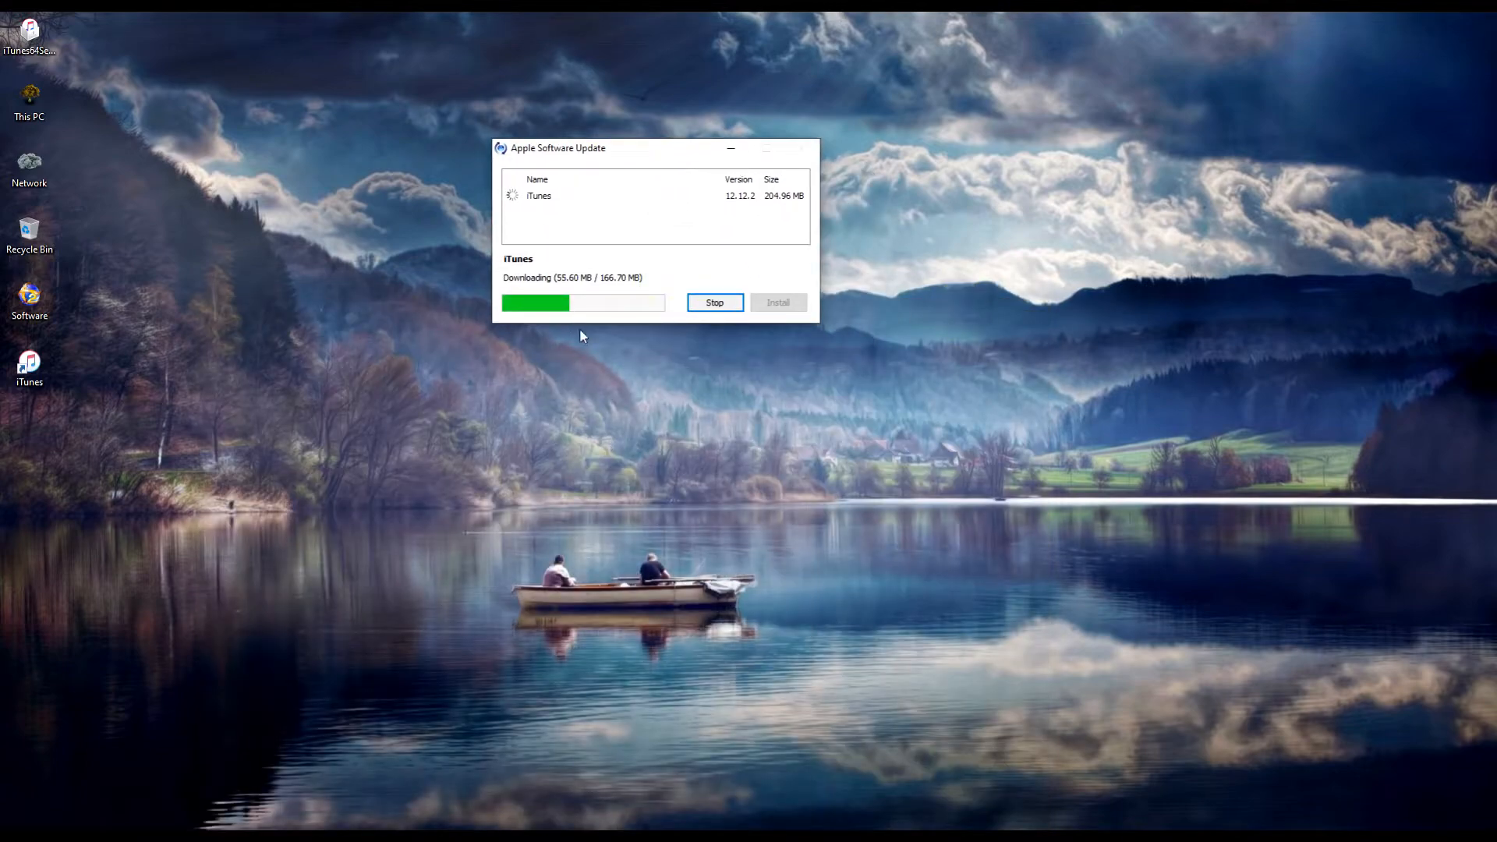
left_click(410, 835)
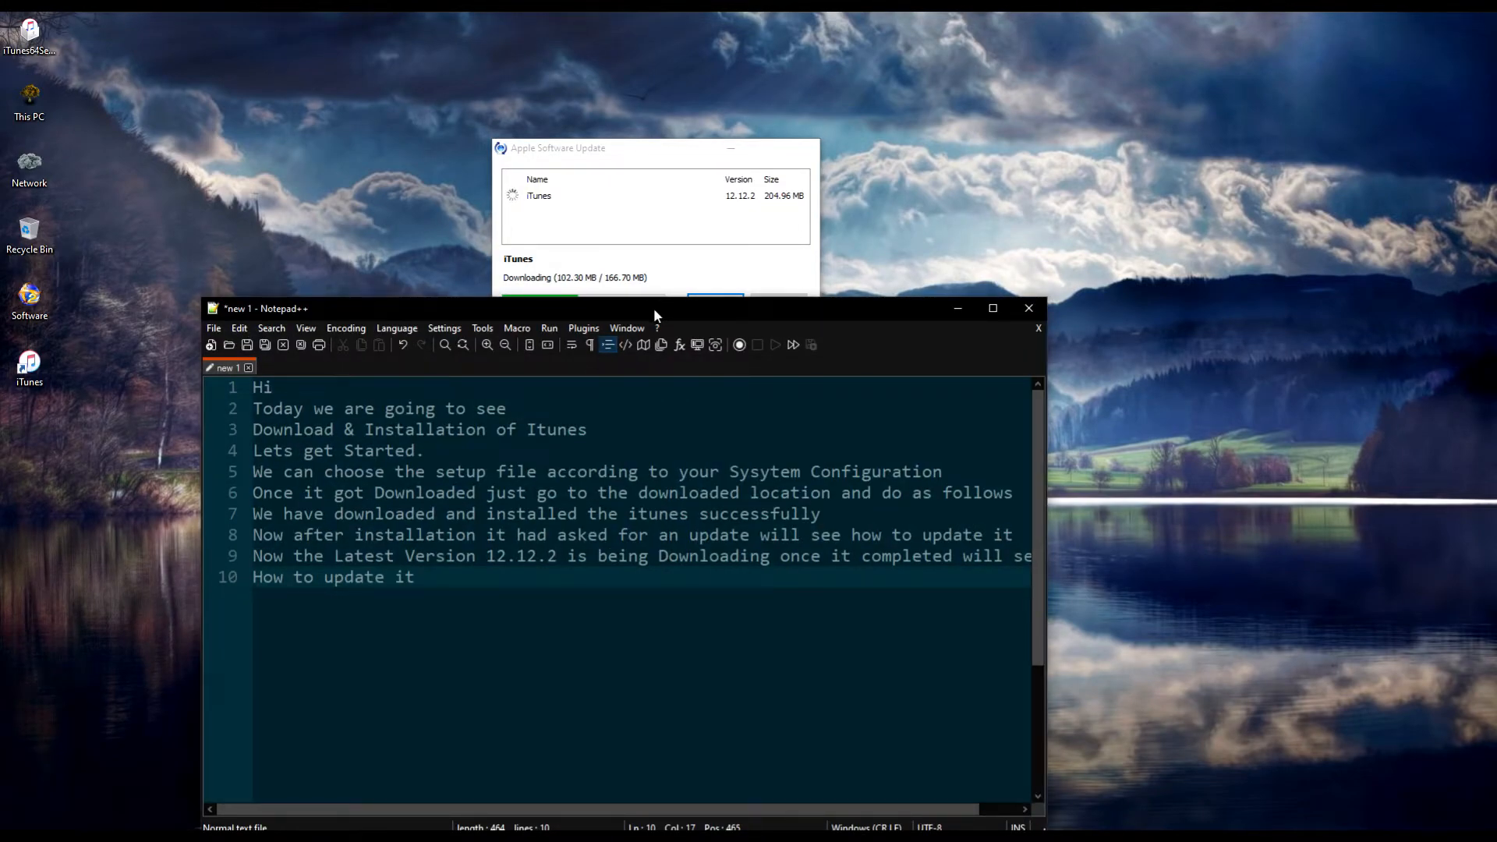
left_click_drag(653, 307, 616, 175)
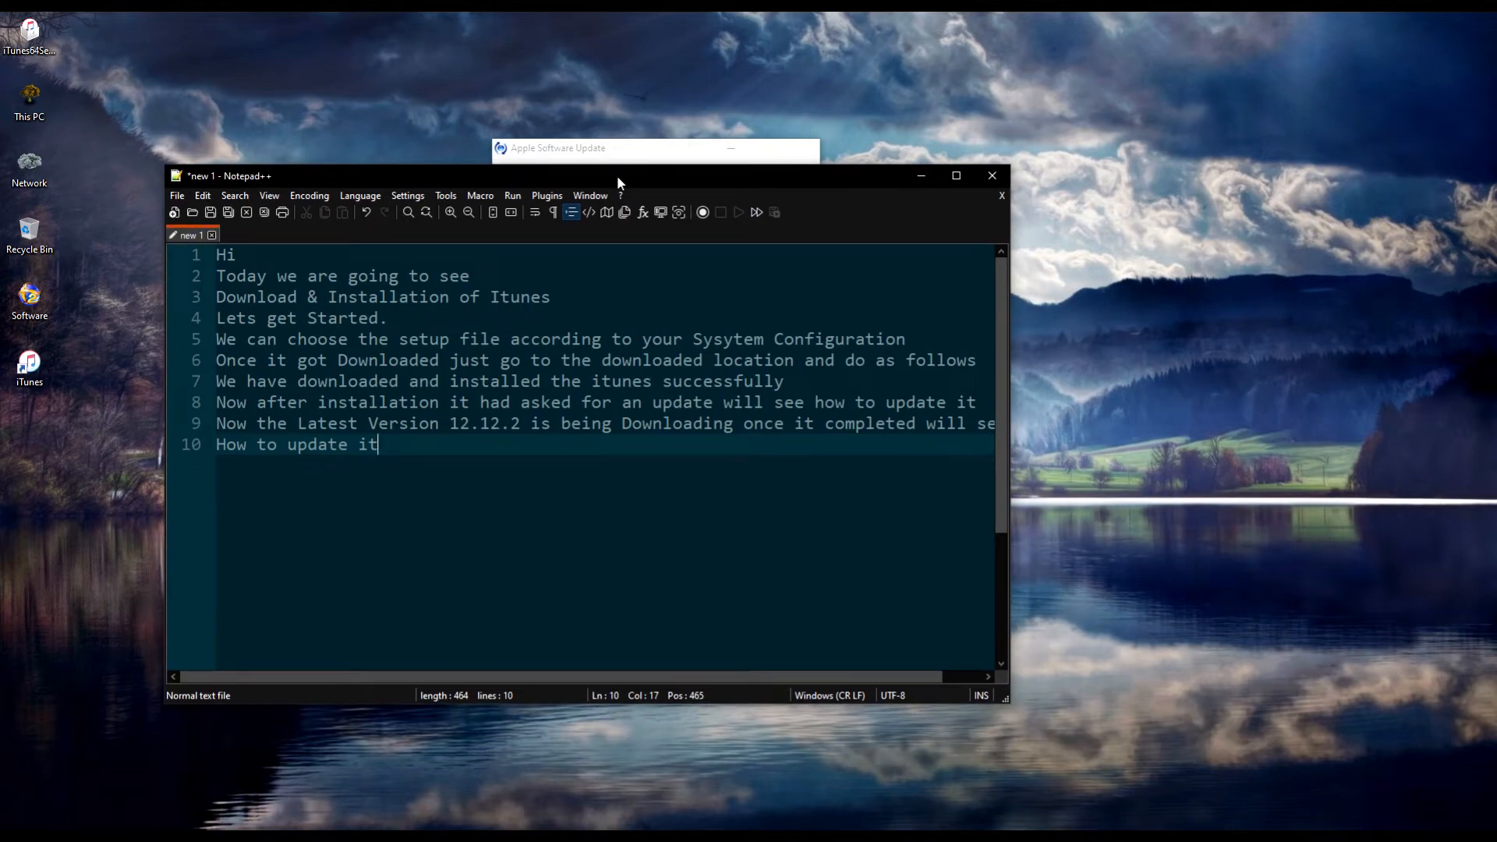
Continue the last line with ". Always keep the itunes in the latest version so it will be" and start a new line
type("Always keep ")
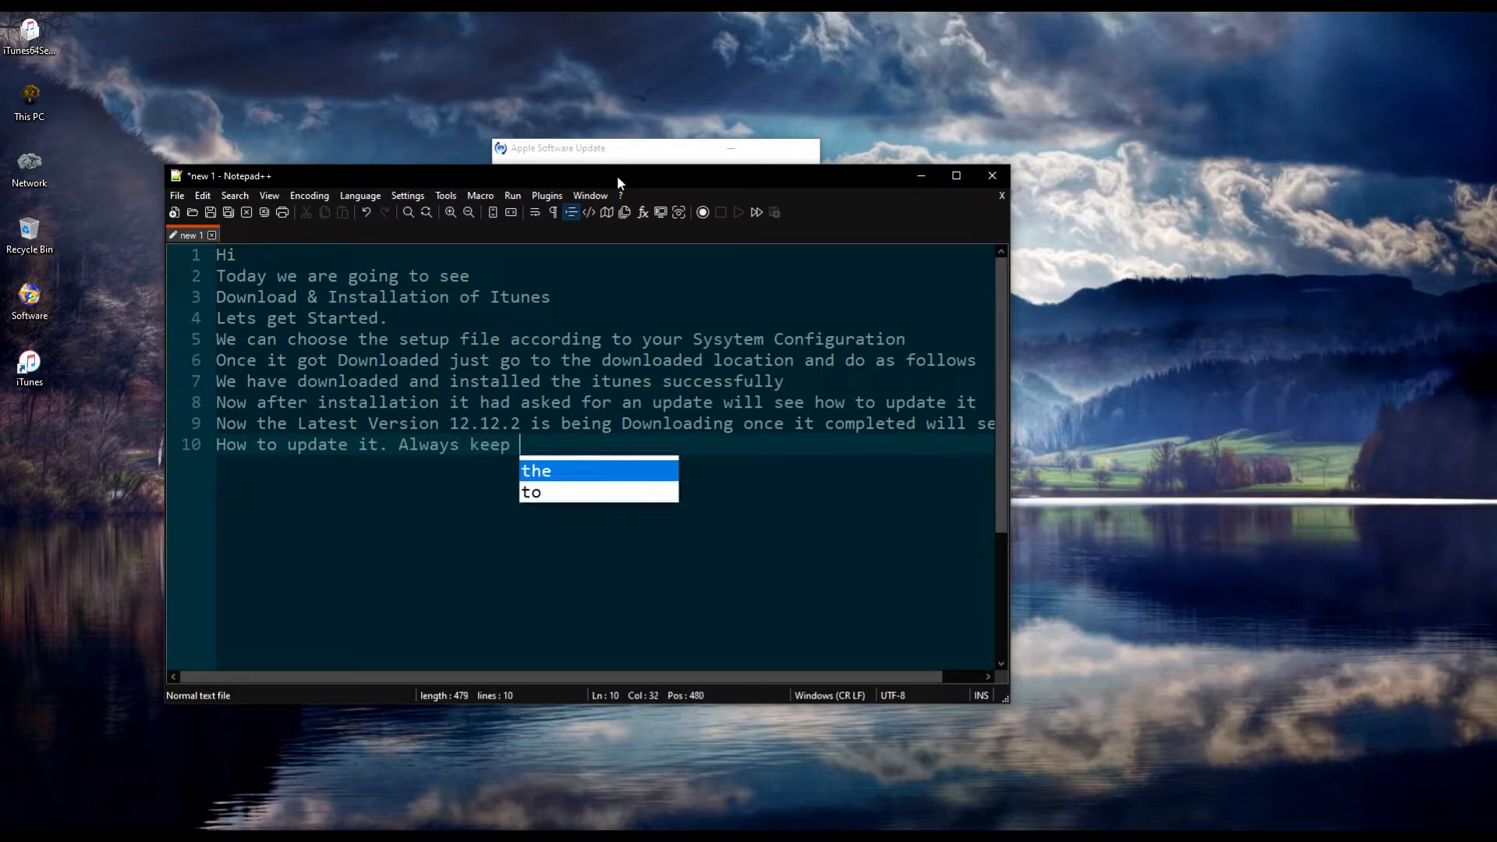
type("the itunes")
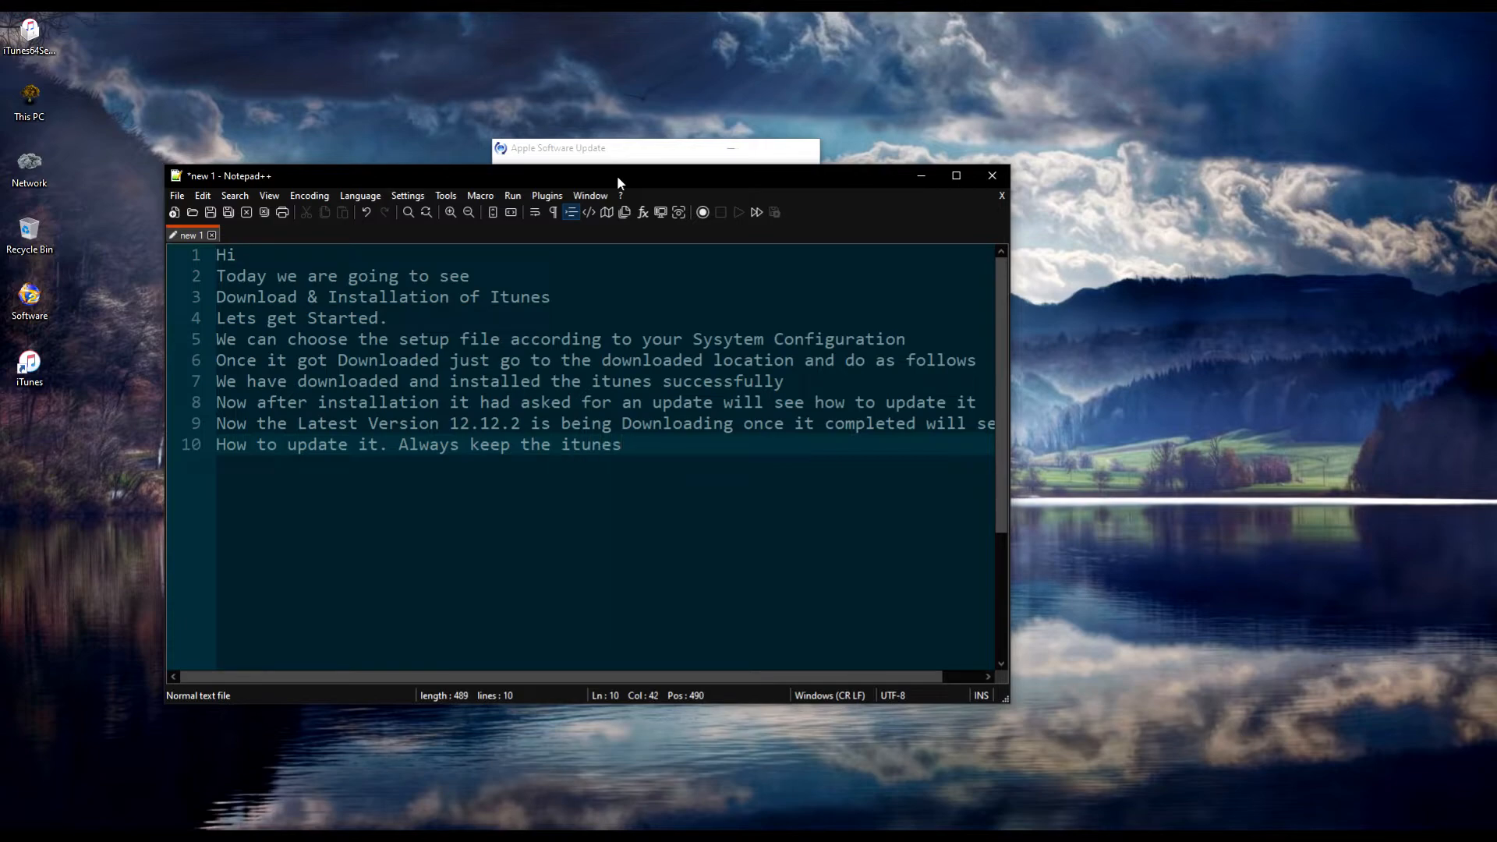
type(" in the latest vers")
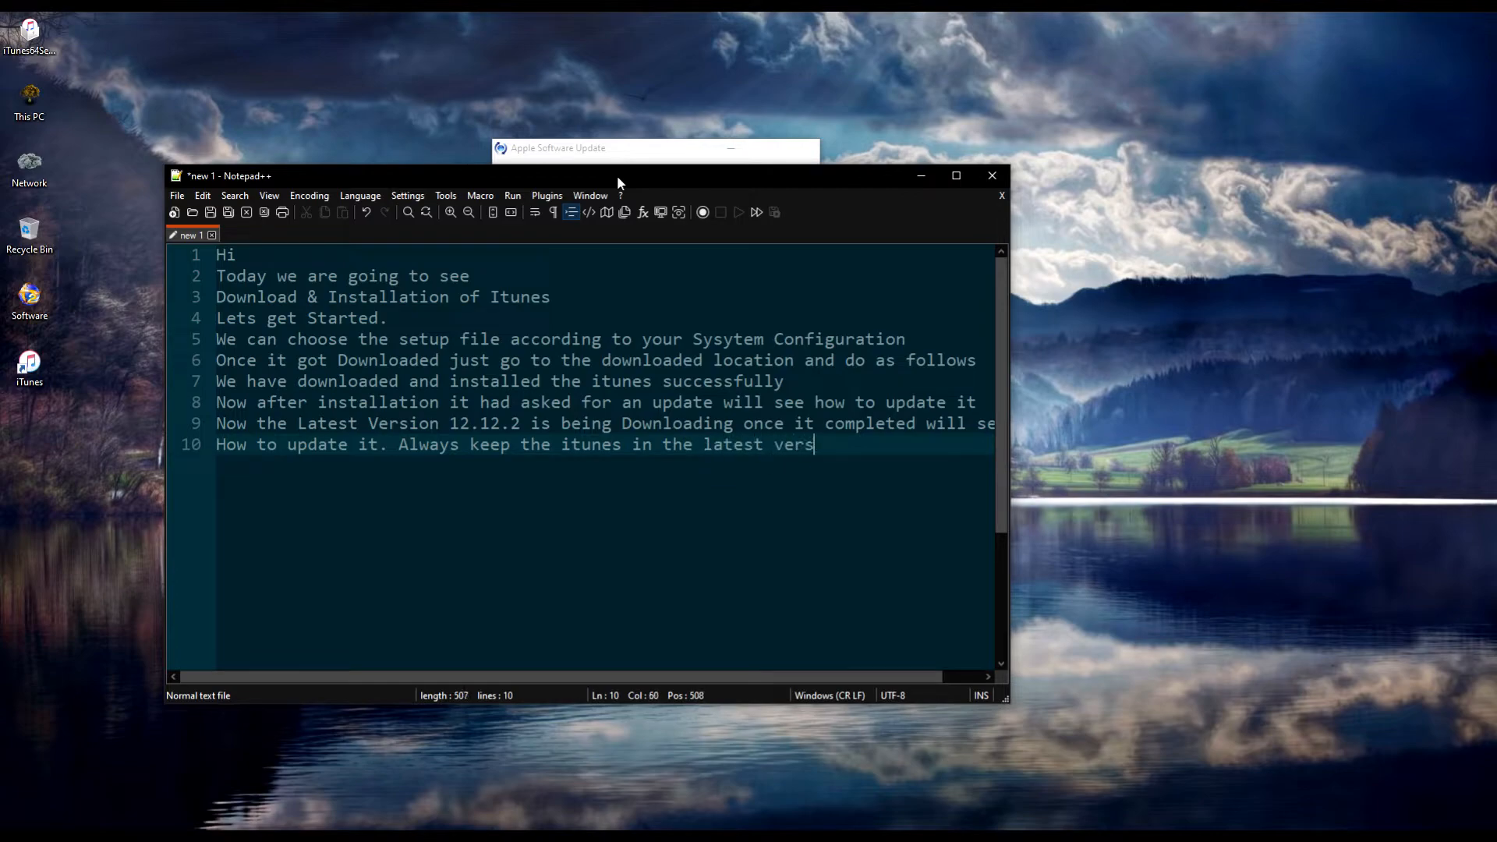
type("ion so it will be")
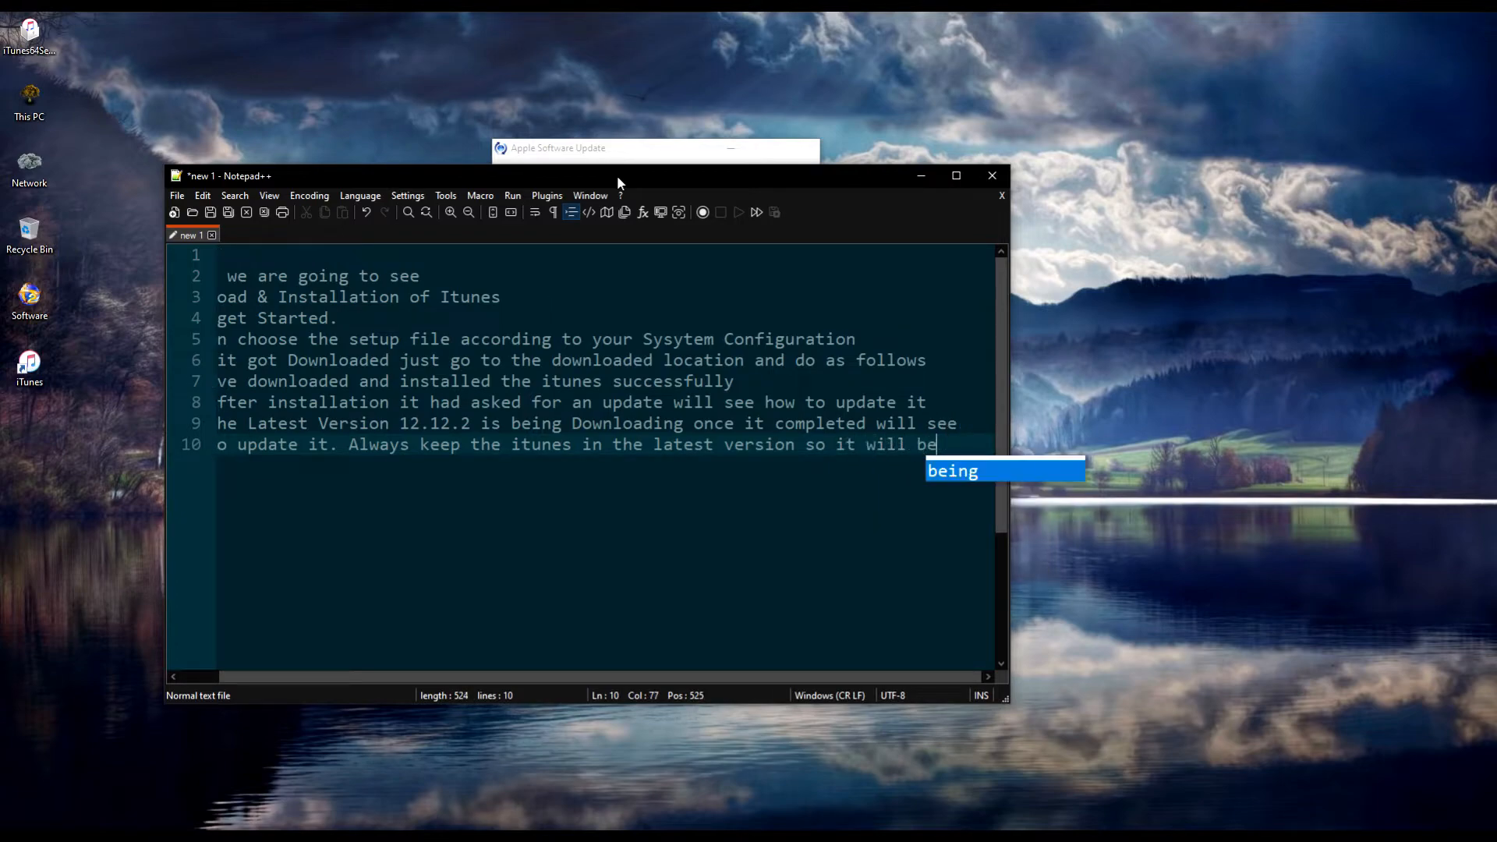
key("Return")
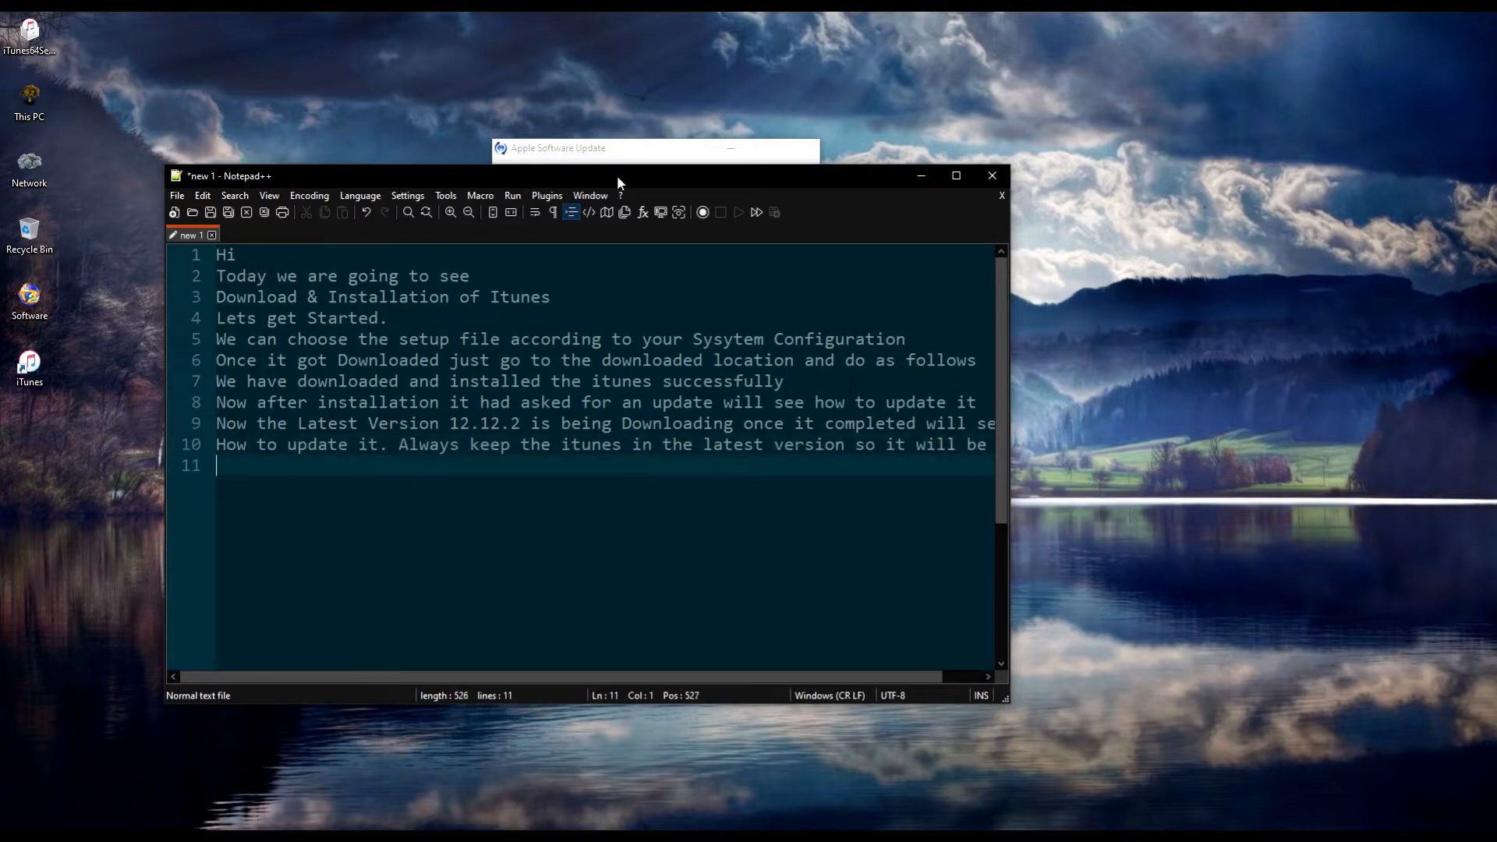
Write "Easy to connect with all the features of Iphone" on the new line
type("Easy ")
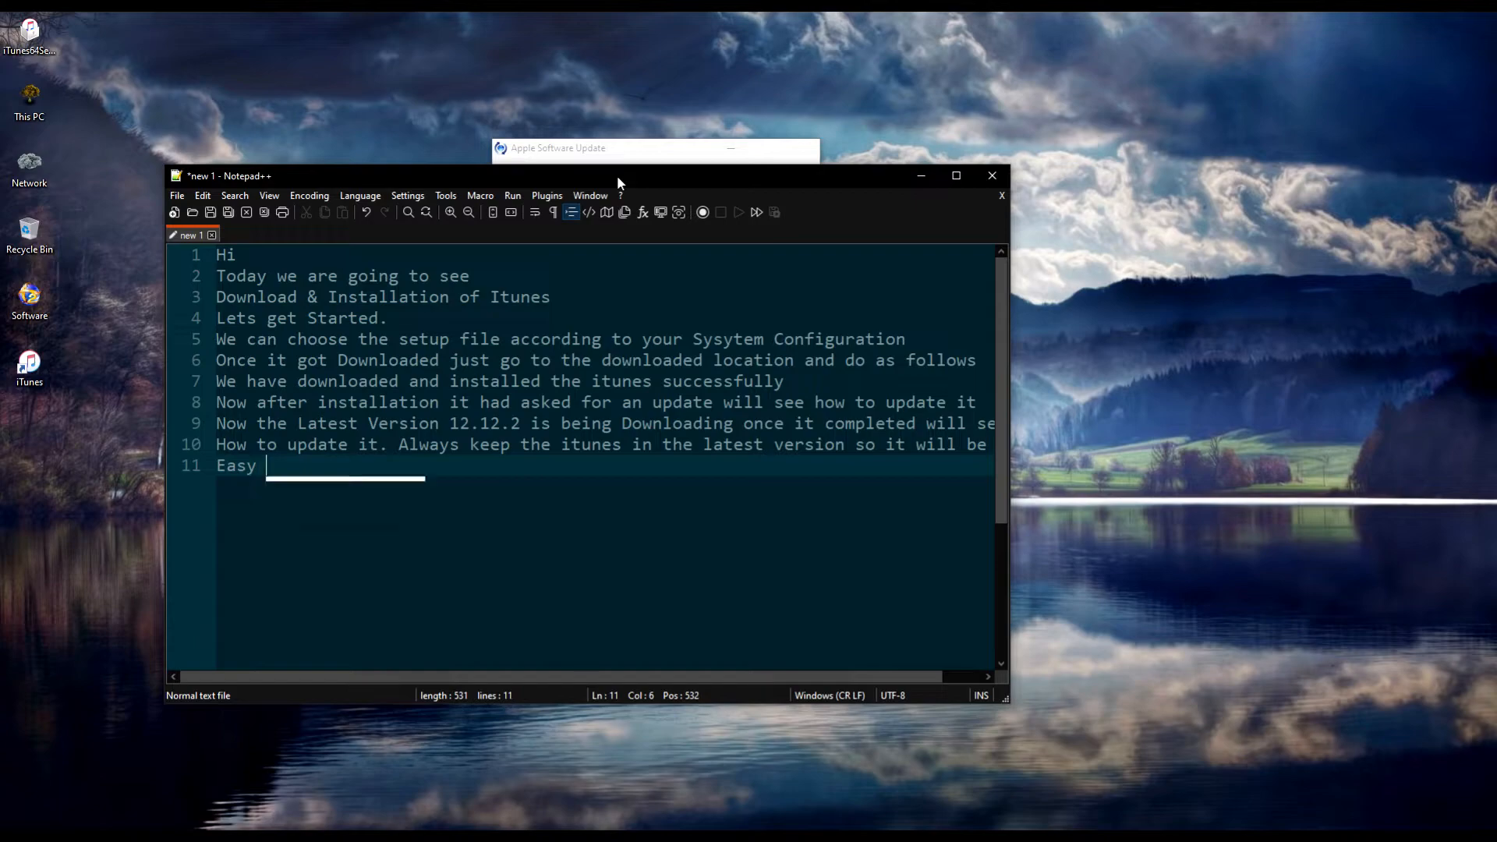
type("to c")
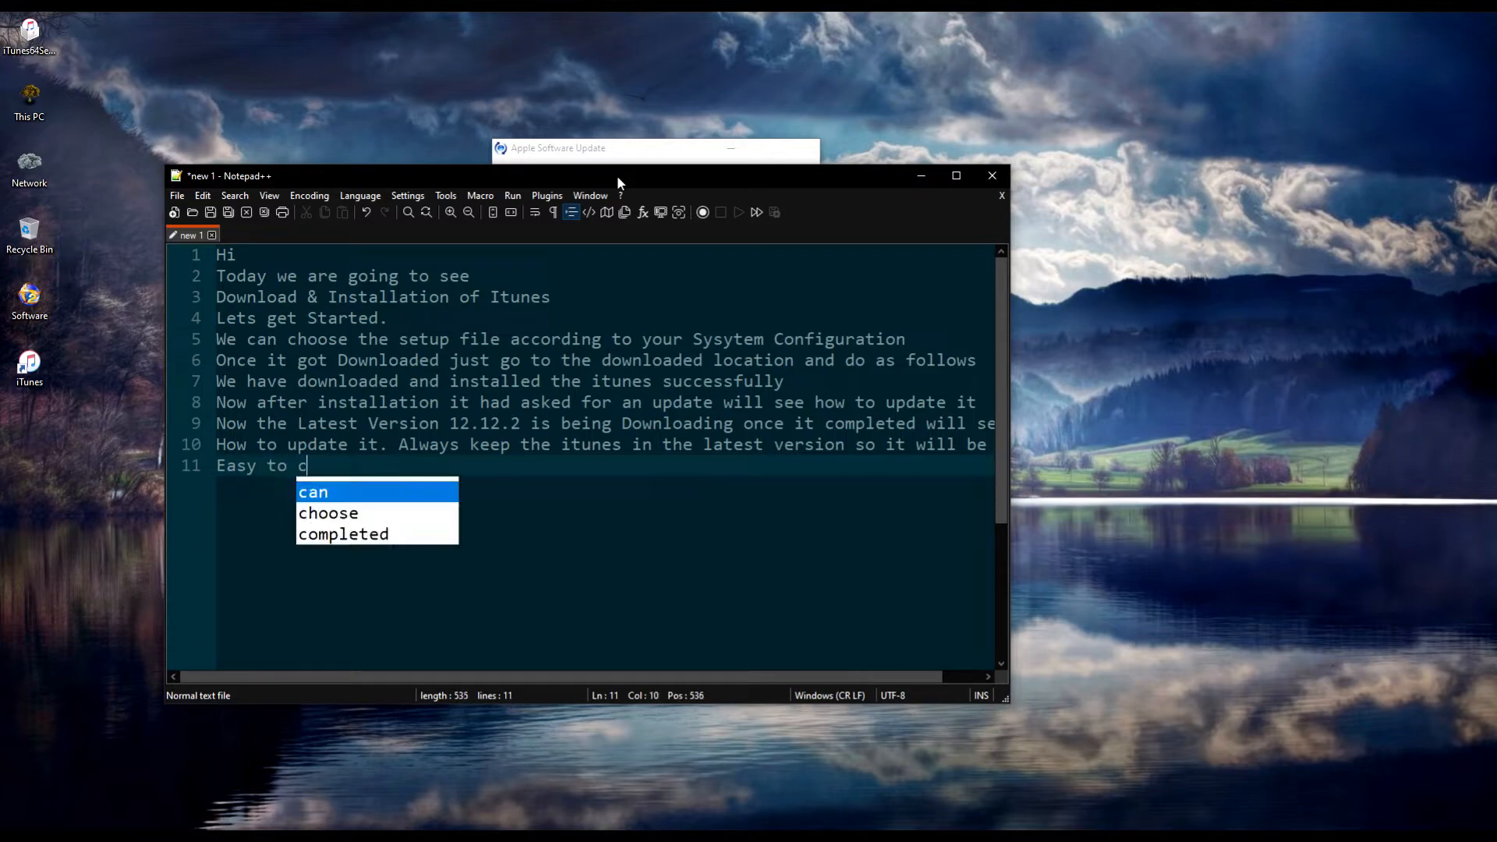
type("onnect wi")
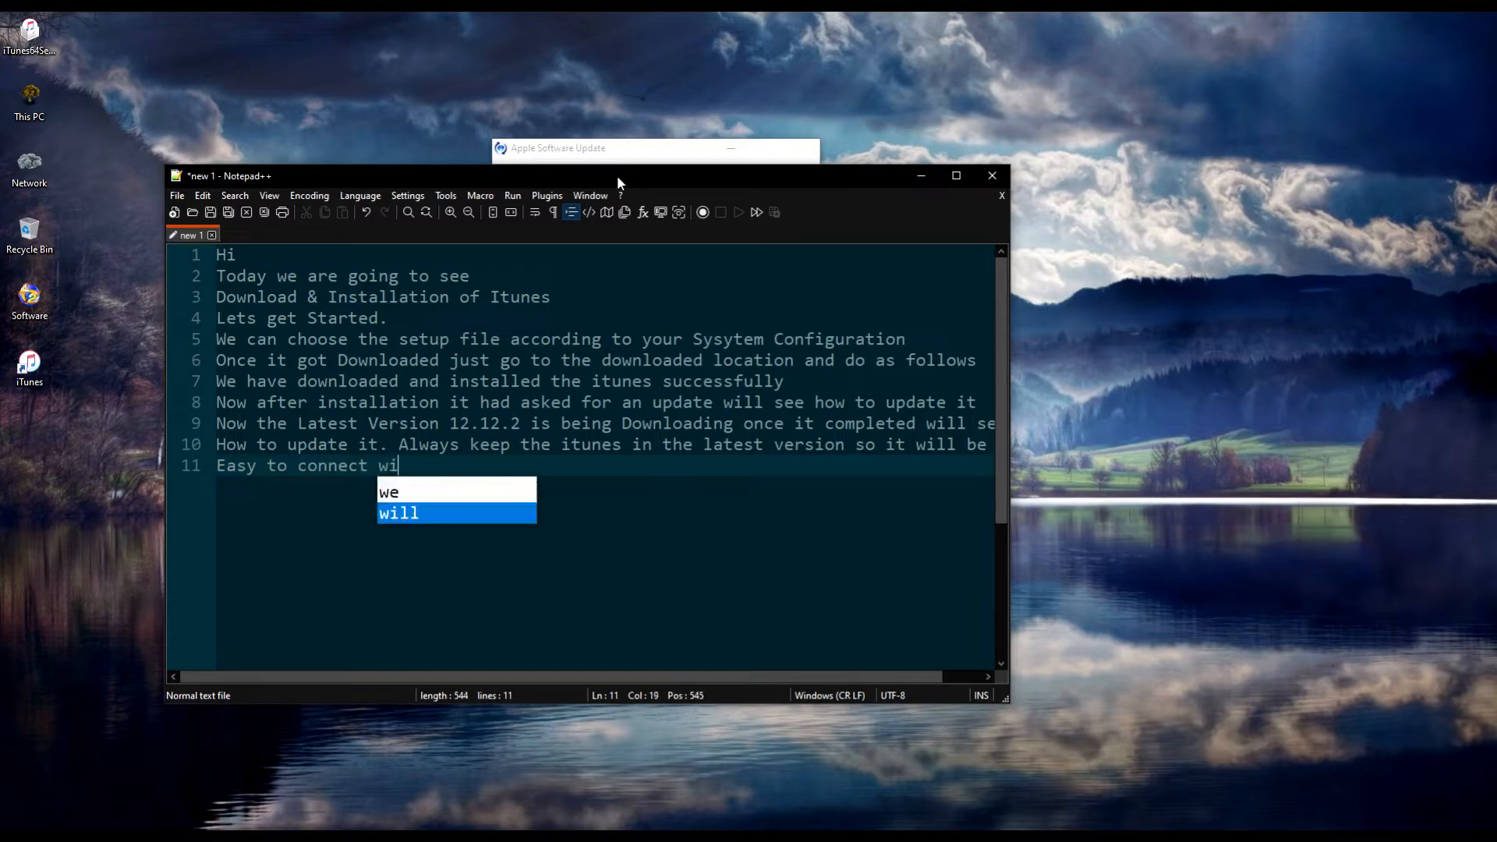
type("th all t")
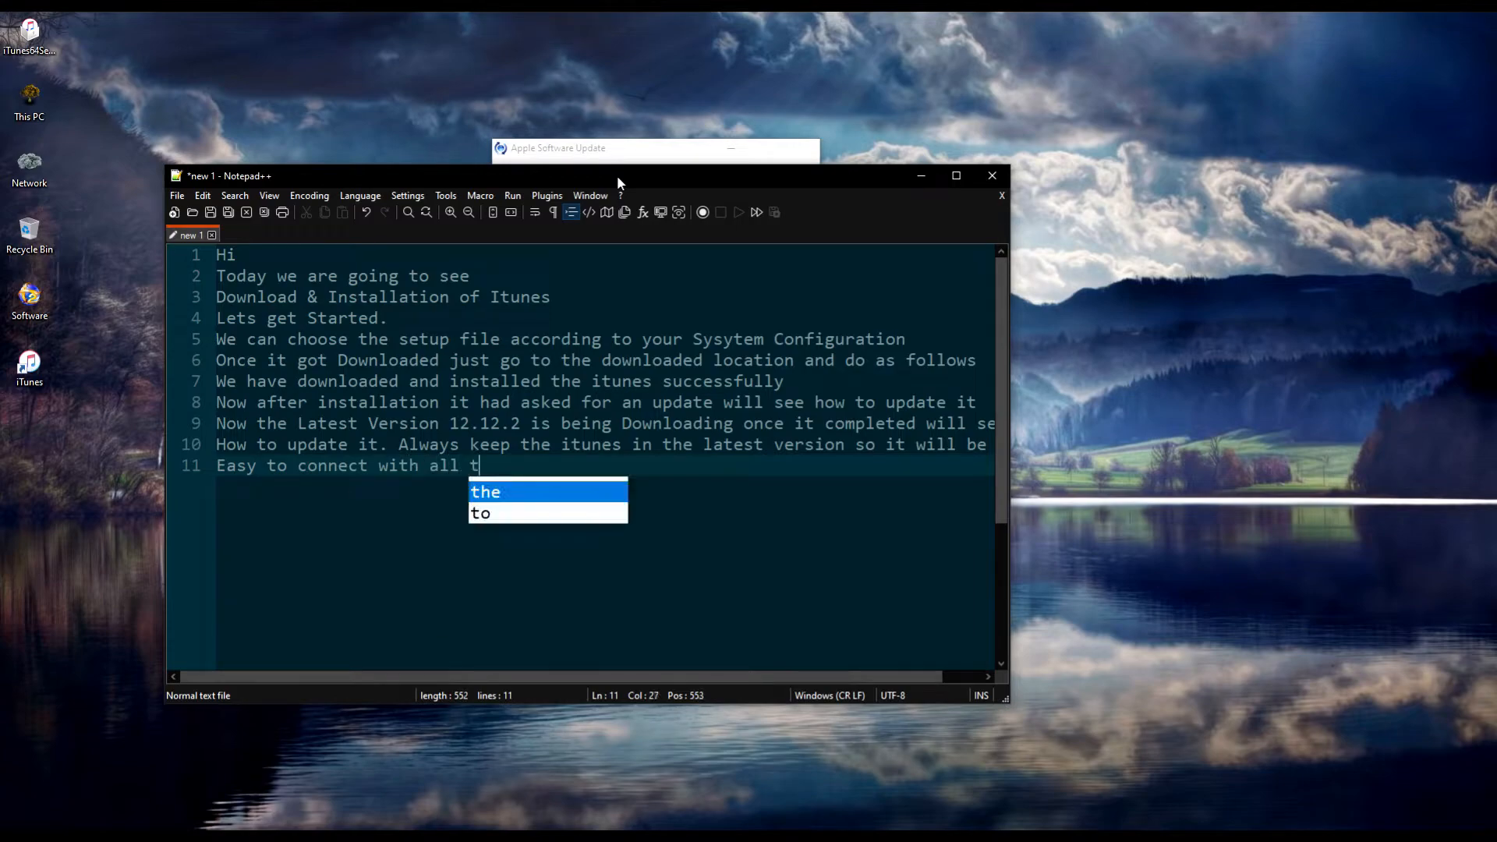
type("he fea")
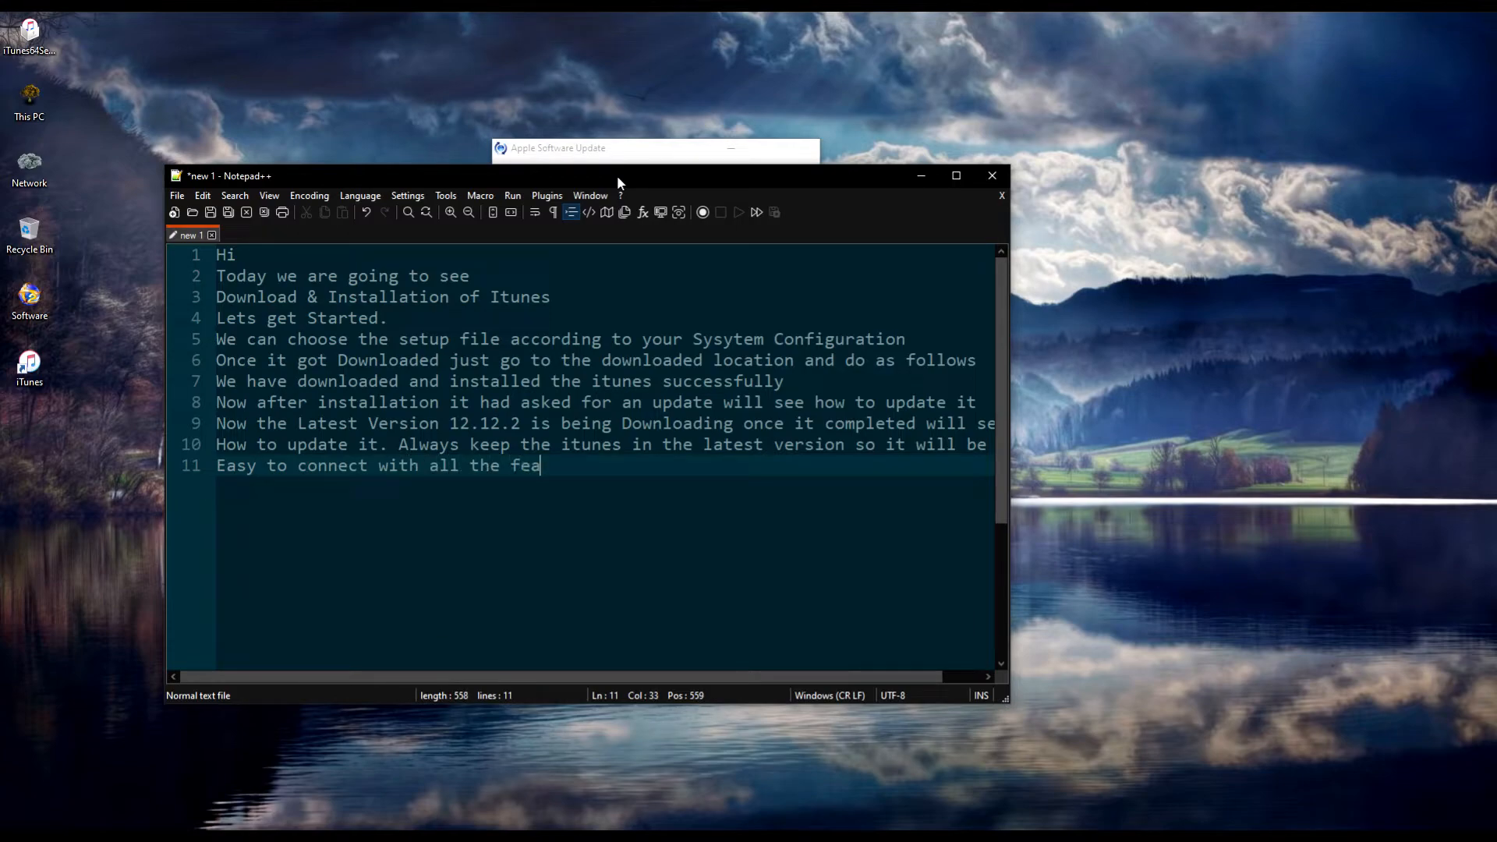
type("tueres of Iphone")
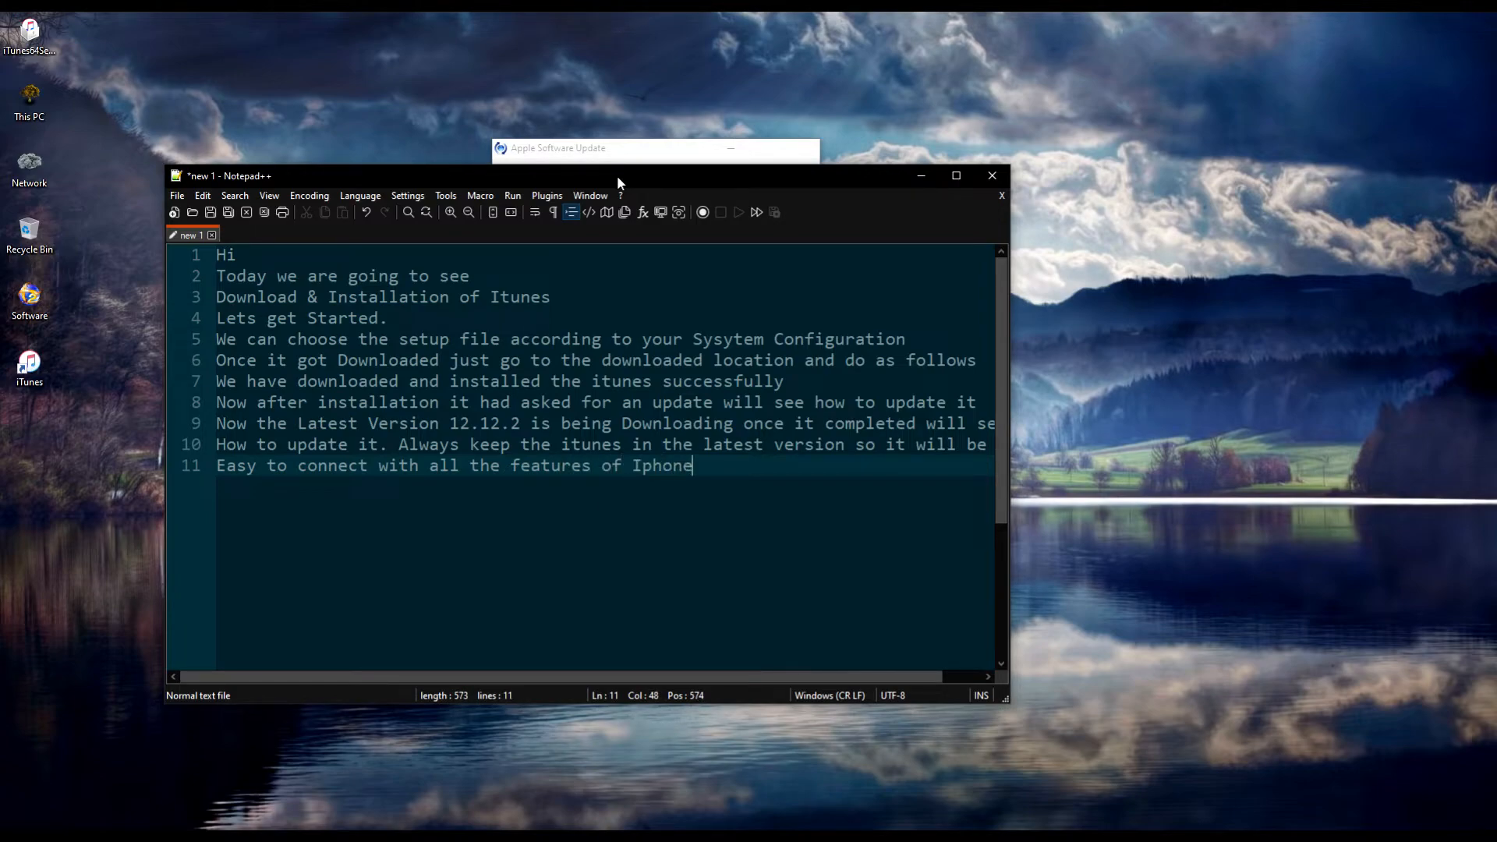
Arrange the Apple Software Update window and the note side by side so neither covers the other
left_click(921, 178)
left_click_drag(657, 155, 668, 139)
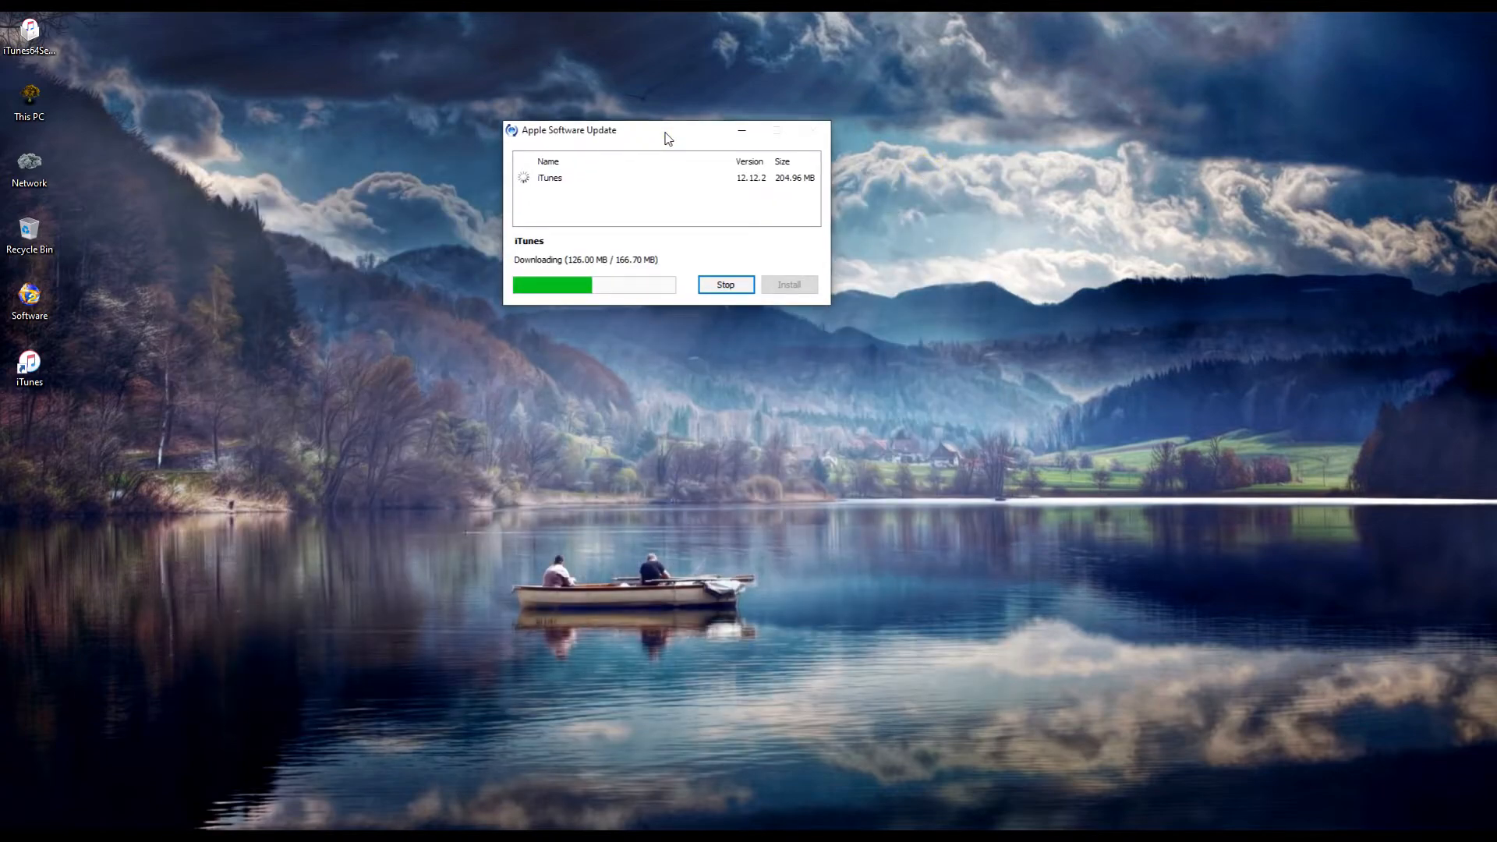
left_click_drag(668, 139, 1118, 170)
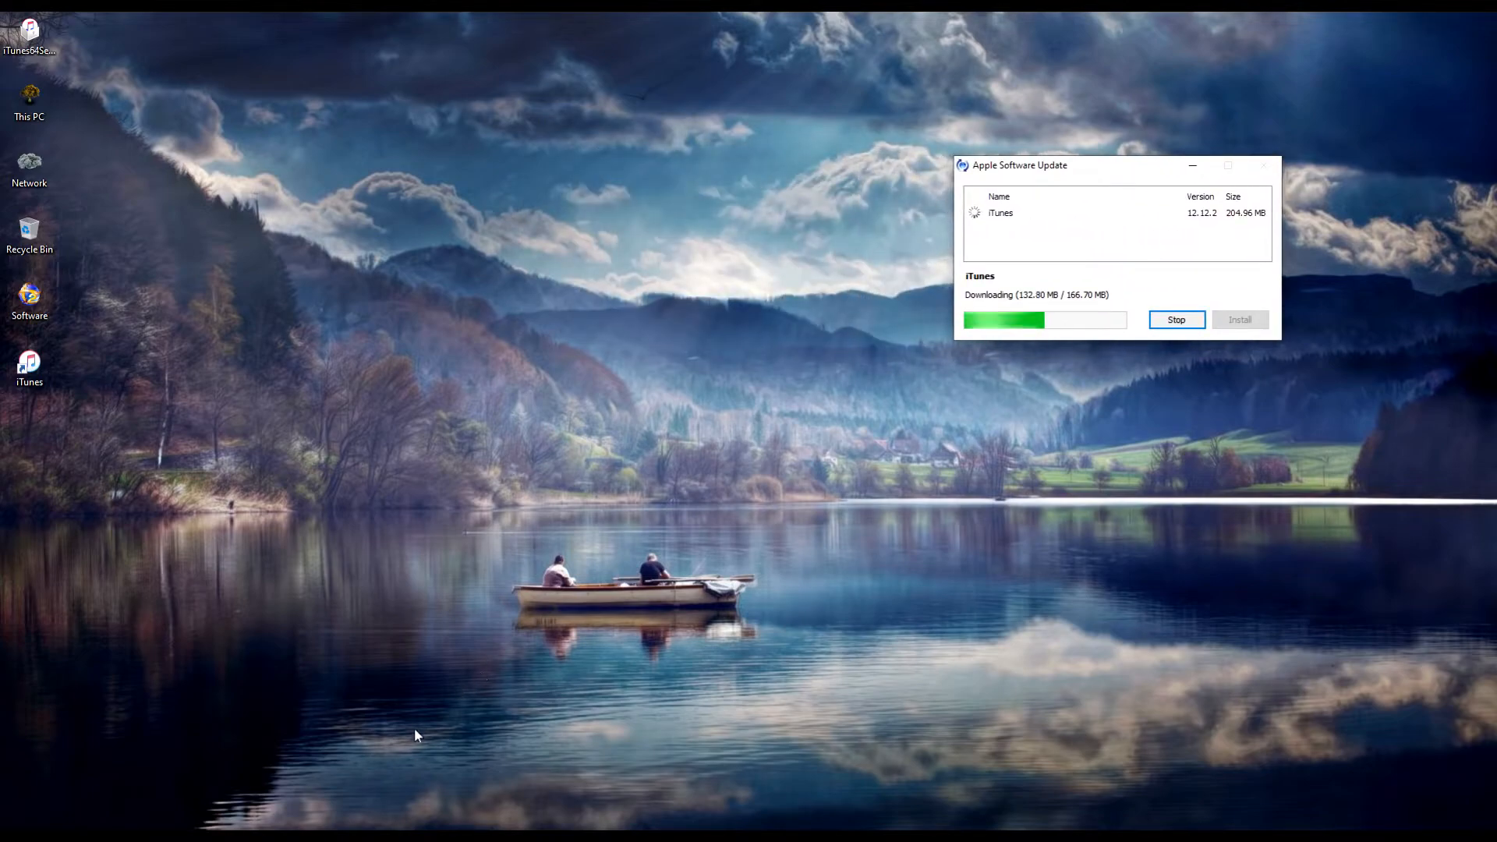
left_click(410, 837)
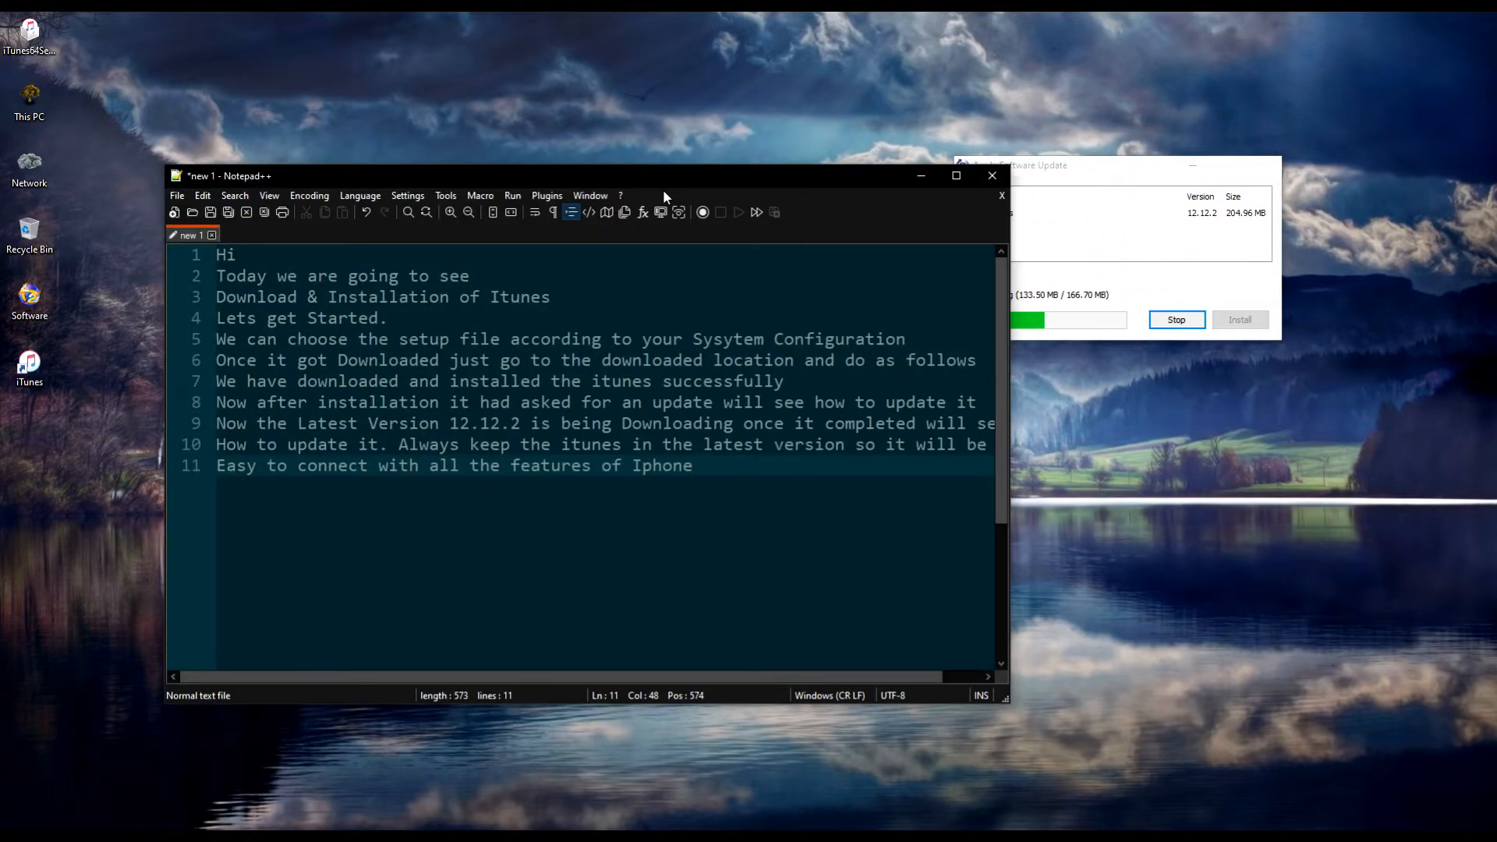
left_click_drag(676, 176, 559, 108)
Add a new line to the note reading "If you like any other installation videos just let me Know in COmments"
key("Return")
type("If you like")
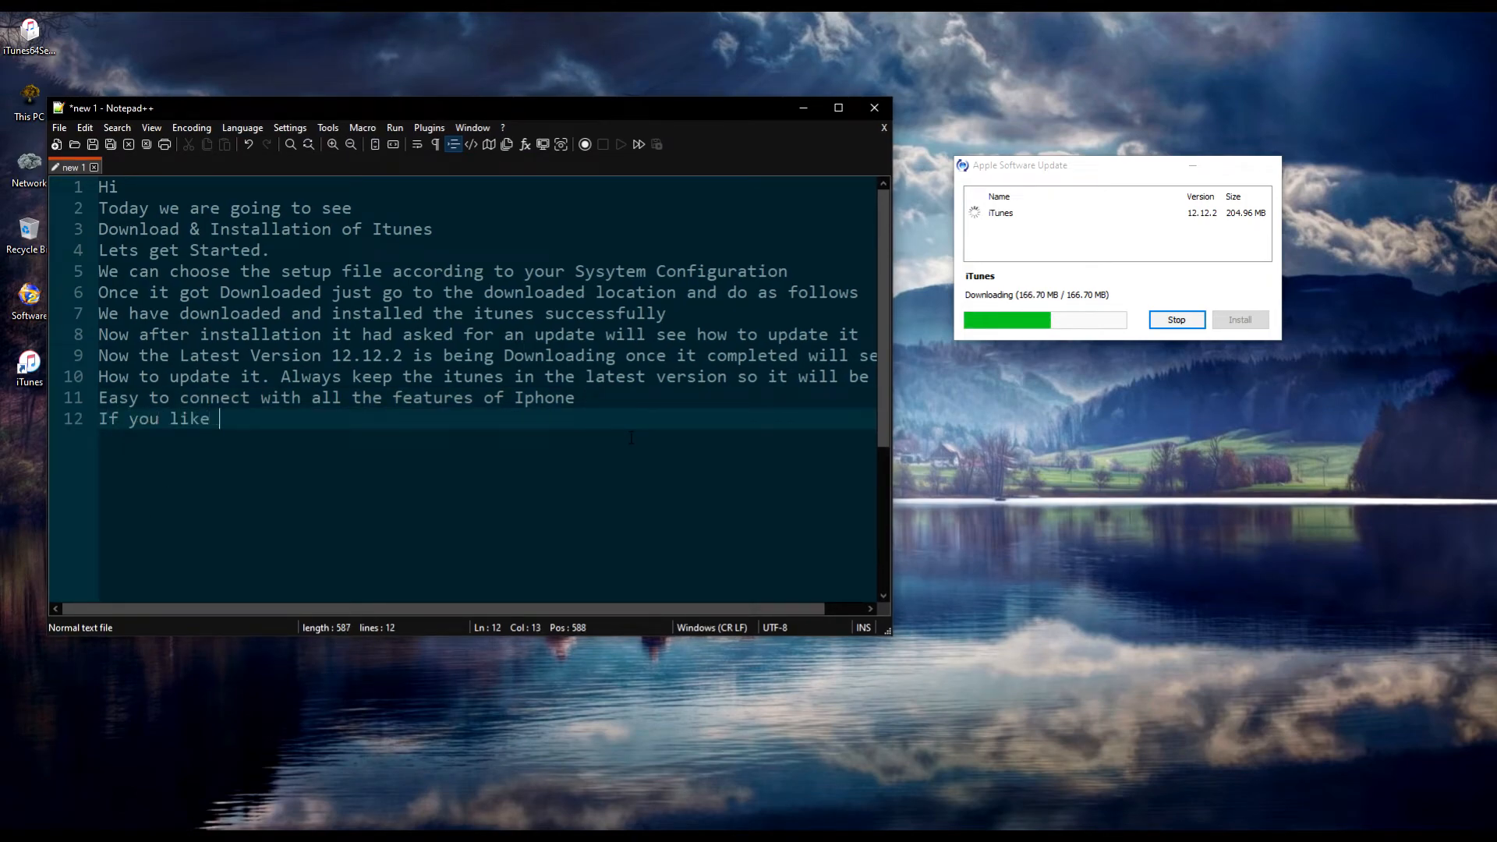
type("any other")
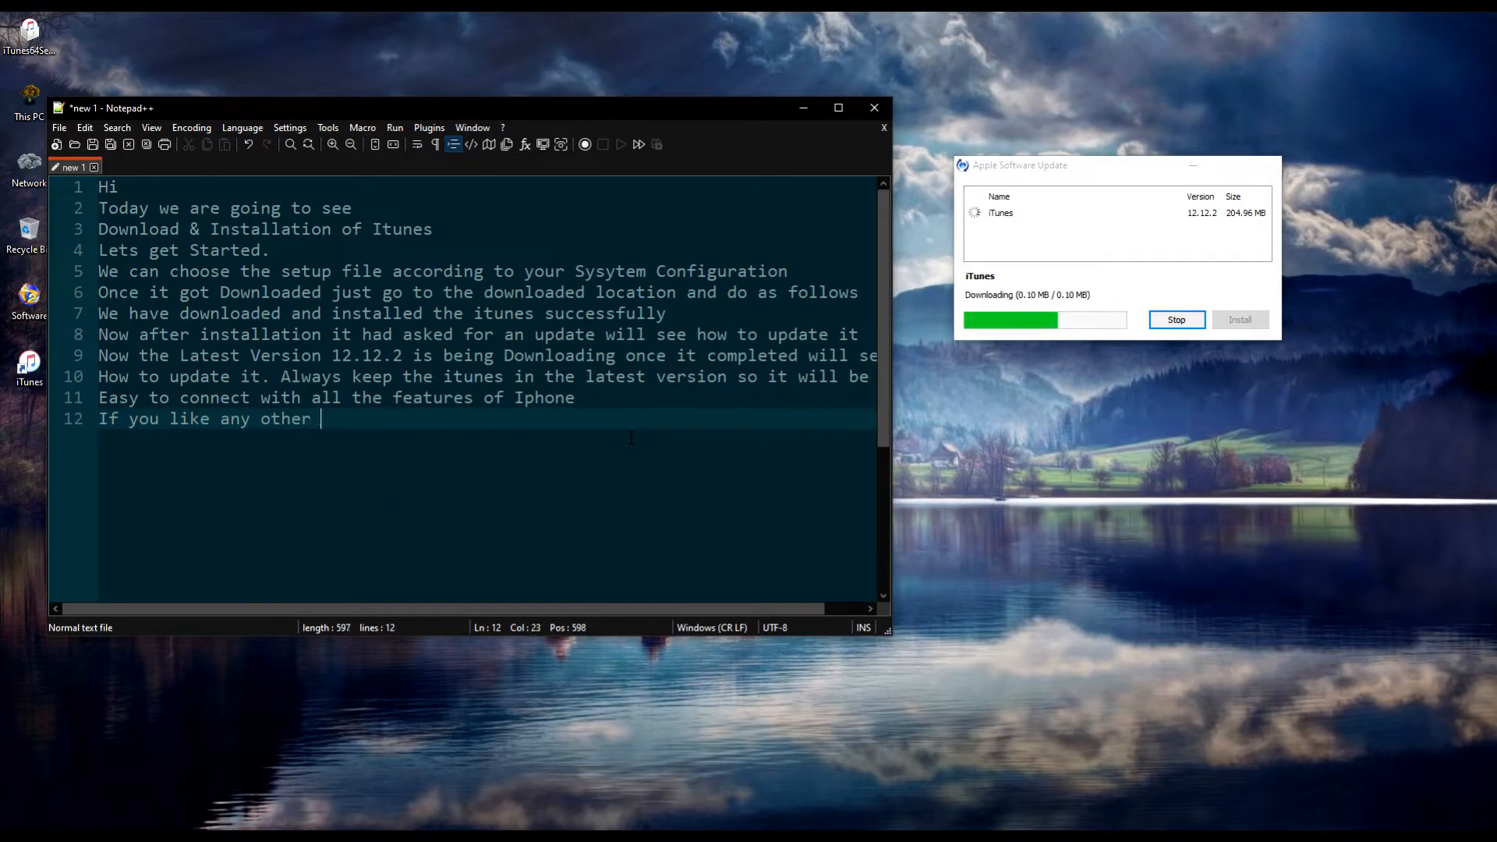
type(" installatio")
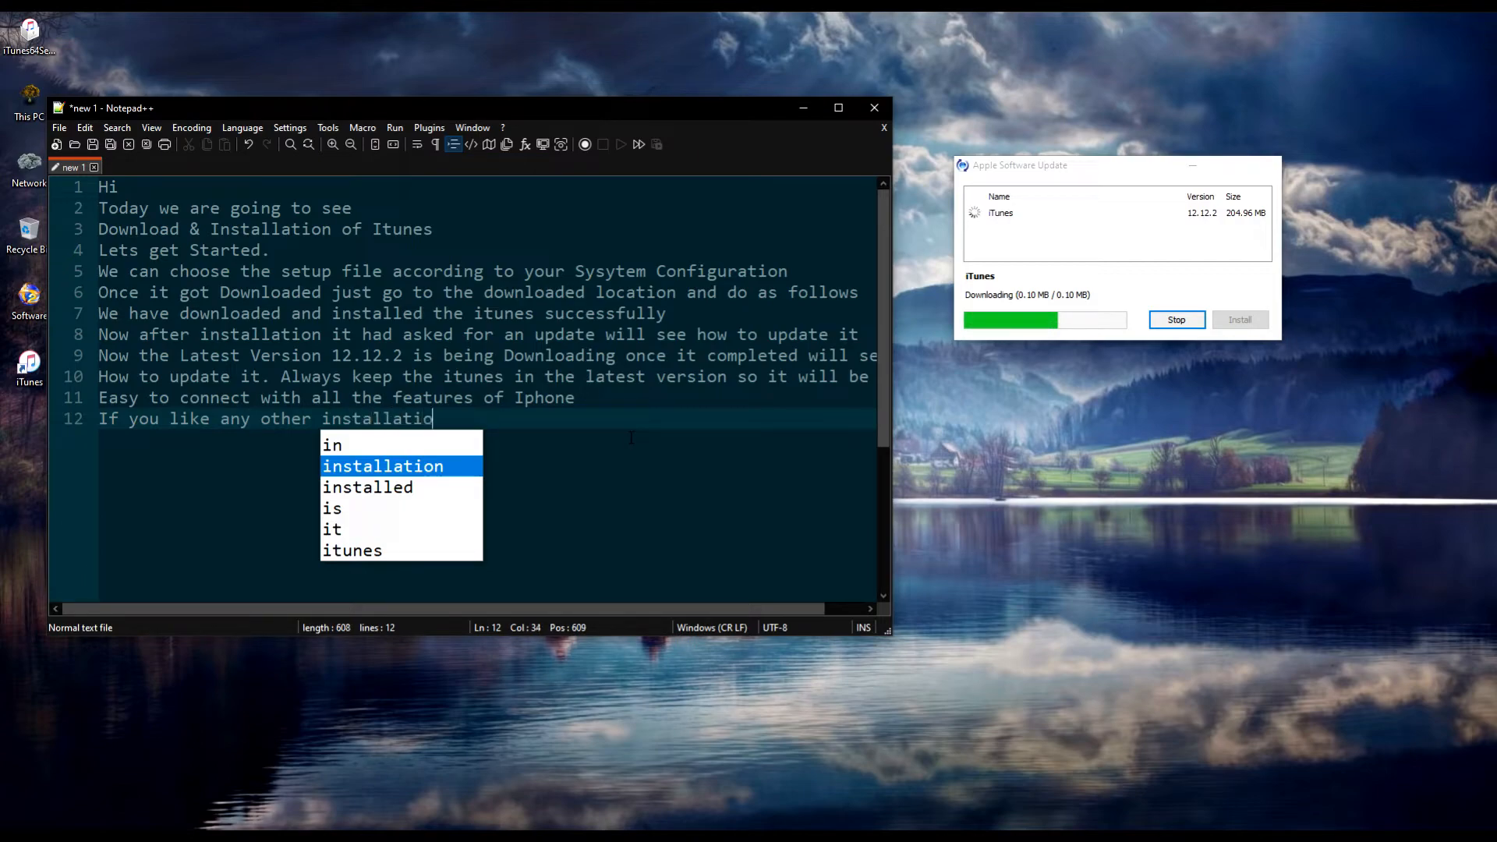
type("n vid")
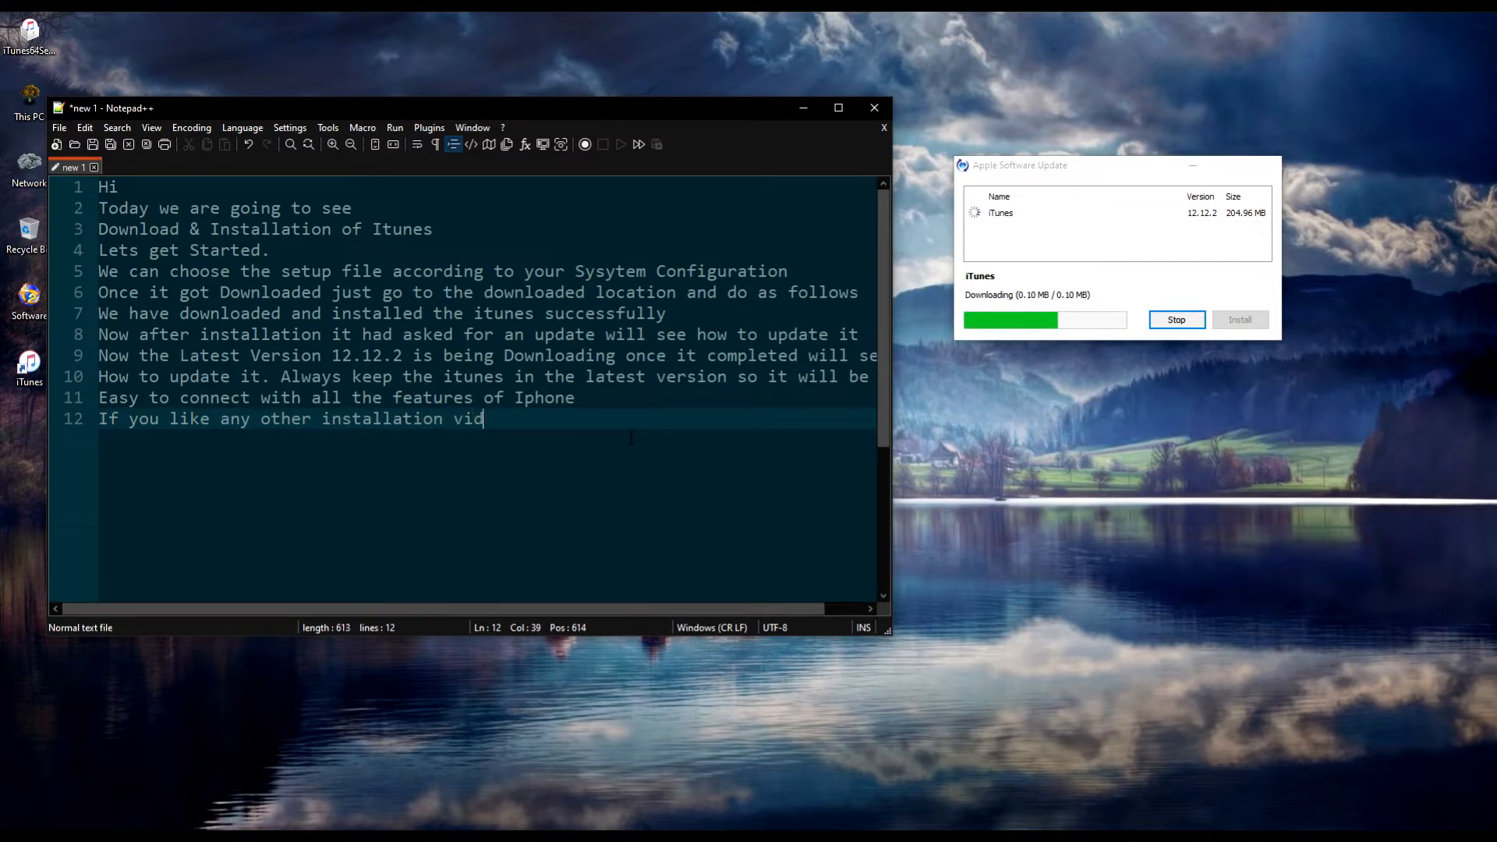
type("eos ju")
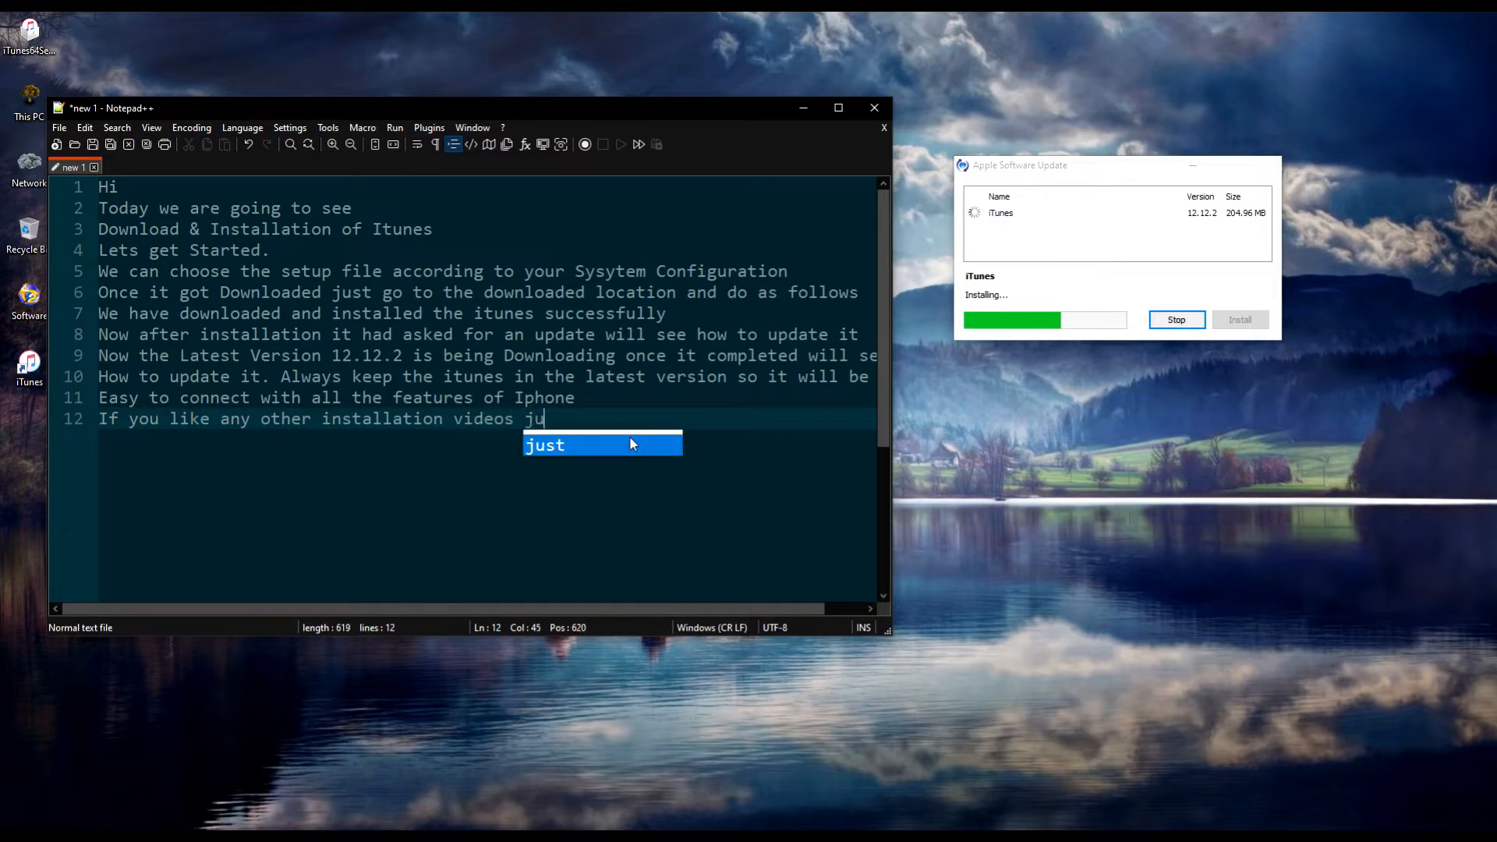
type("st let ")
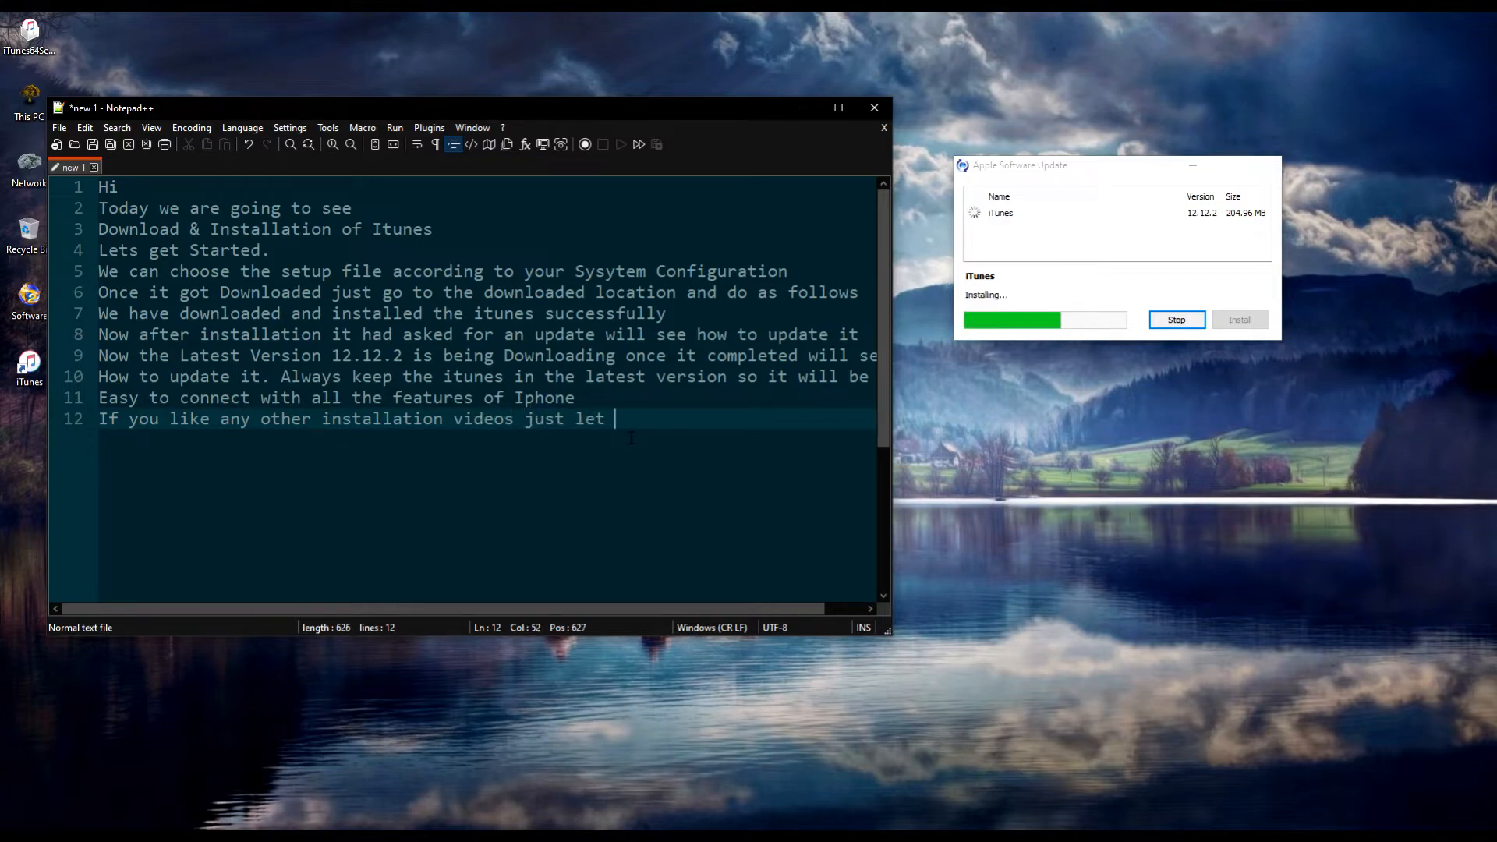
type("me Know in COmments")
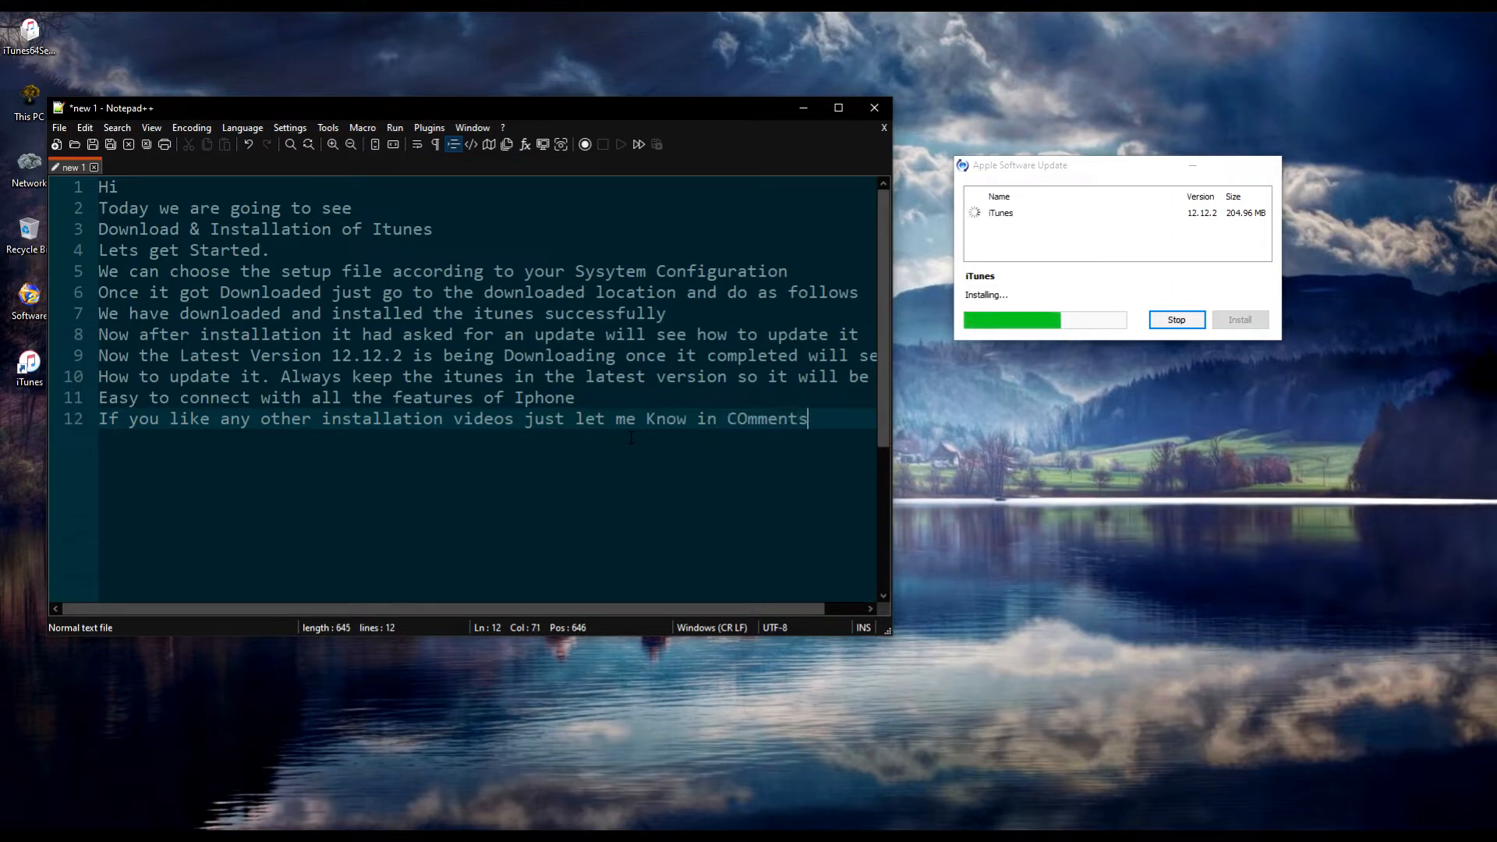
Correct the miscapitalised last word of line 12 to "Comments"
key("Left")
key("BackSpace")
type("o")
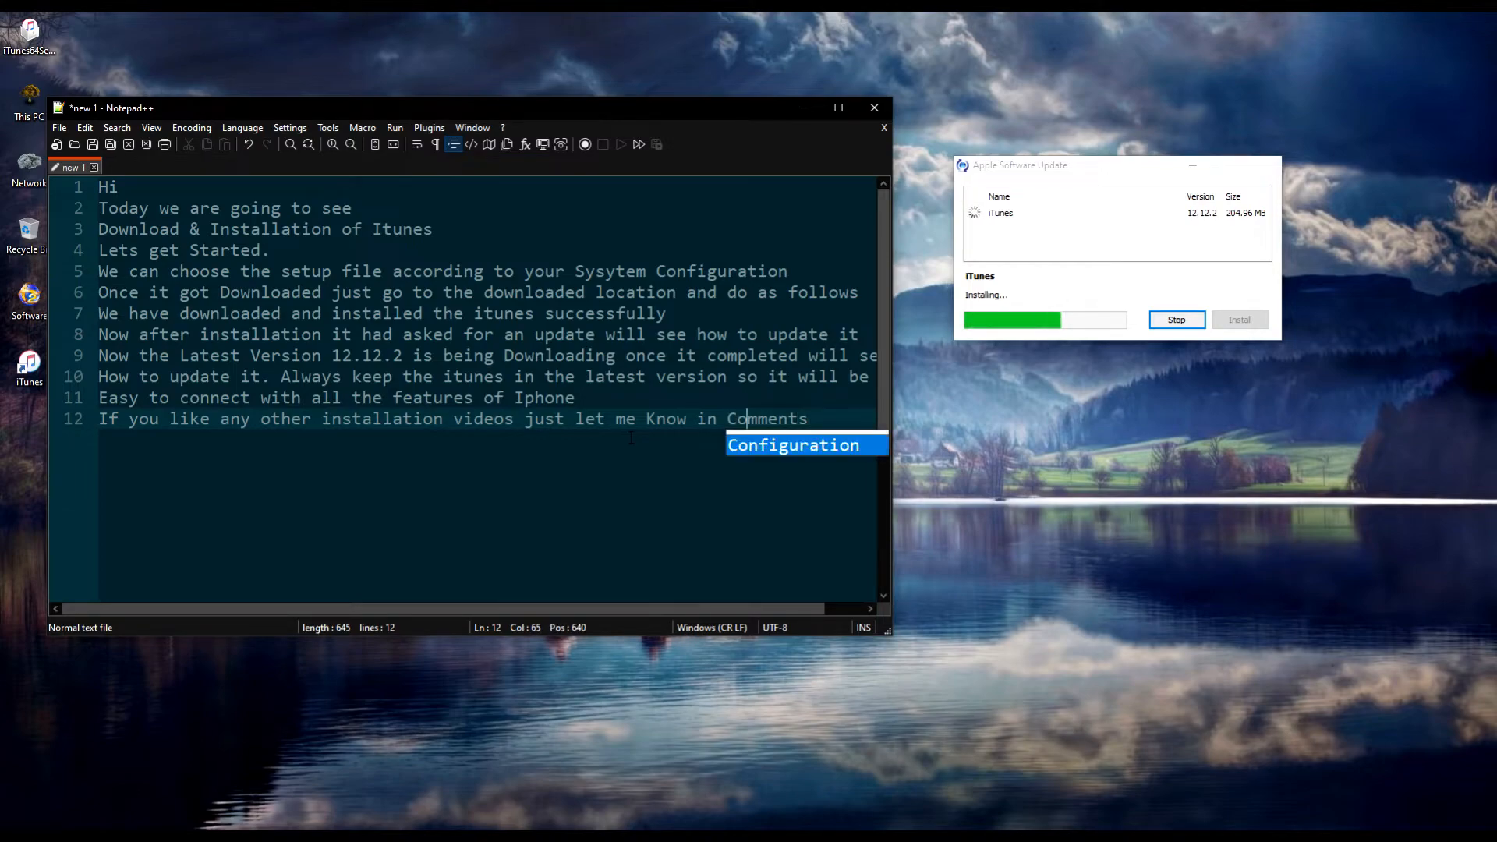
Convert the word "Comments" at the end of line 12 to uppercase
key("Left")
key("Left")
key("shift+Right")
key("shift+Right")
key("shift+Right")
key("shift+Right")
key("shift+Right")
key("shift+Right")
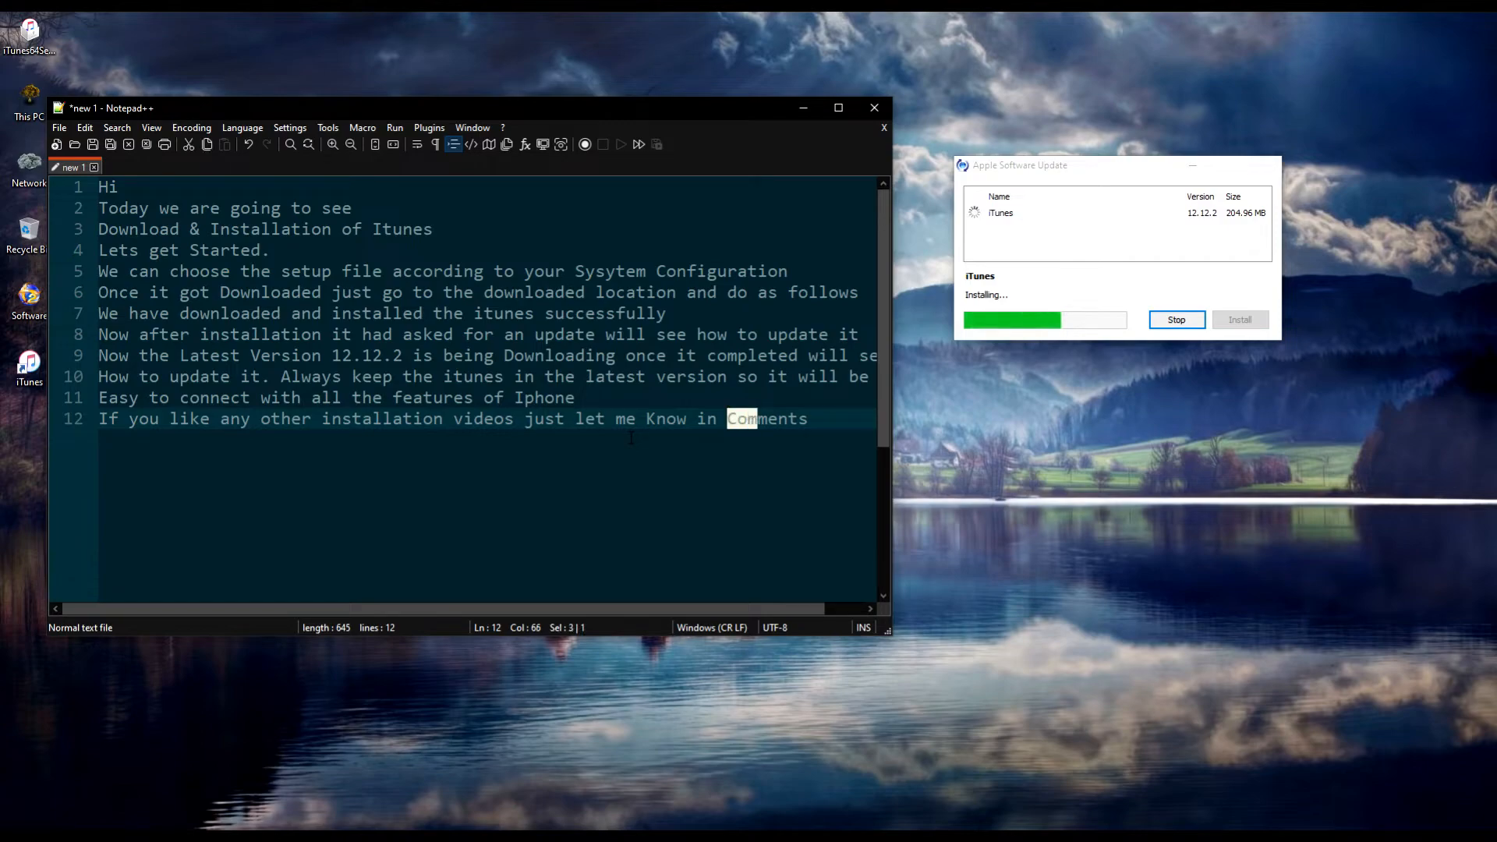
key("shift+Right")
key("shift+Right")
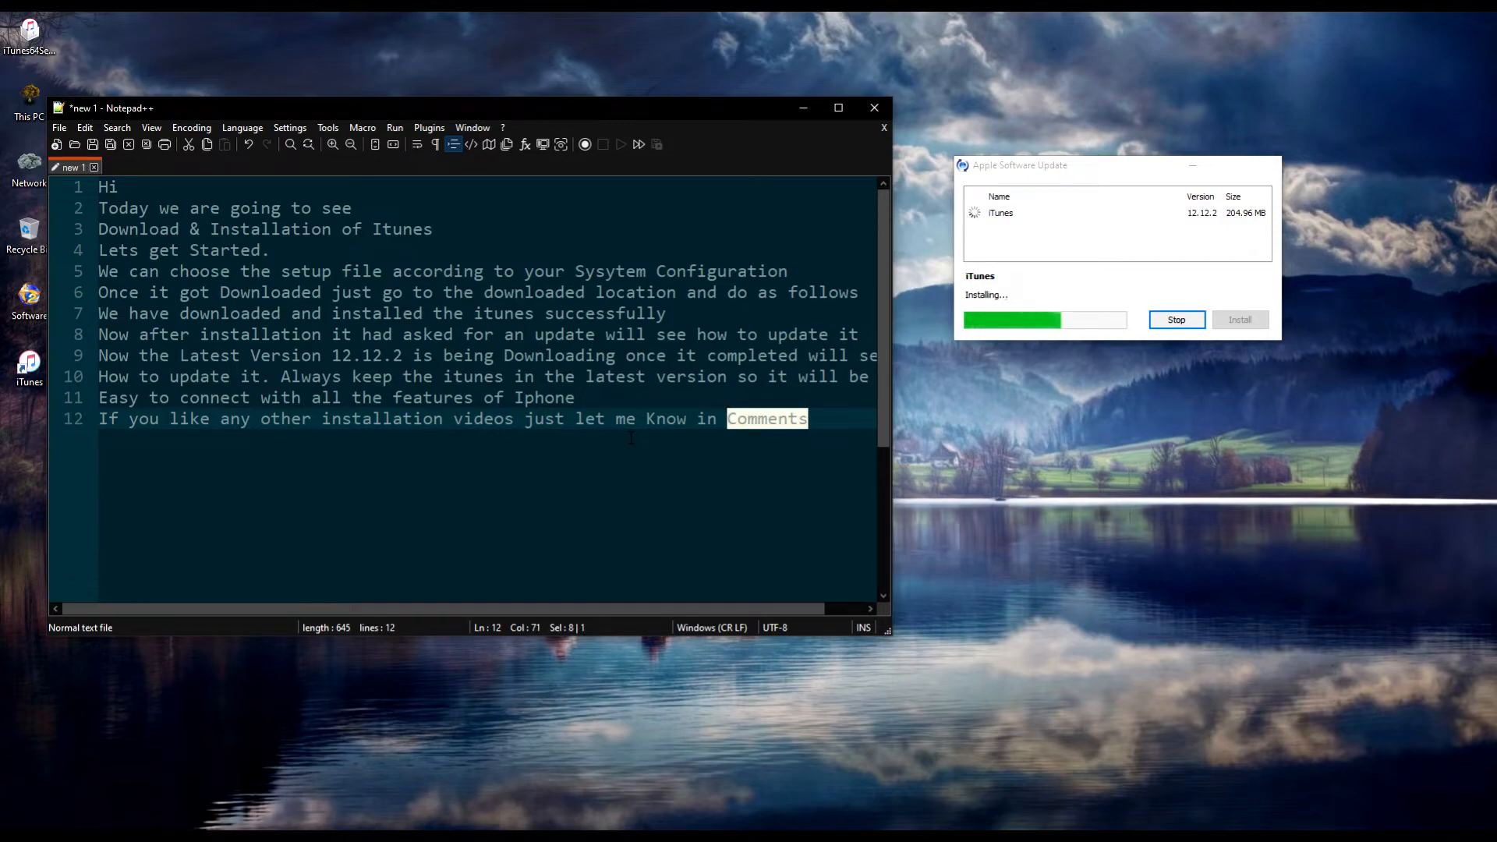
right_click(761, 422)
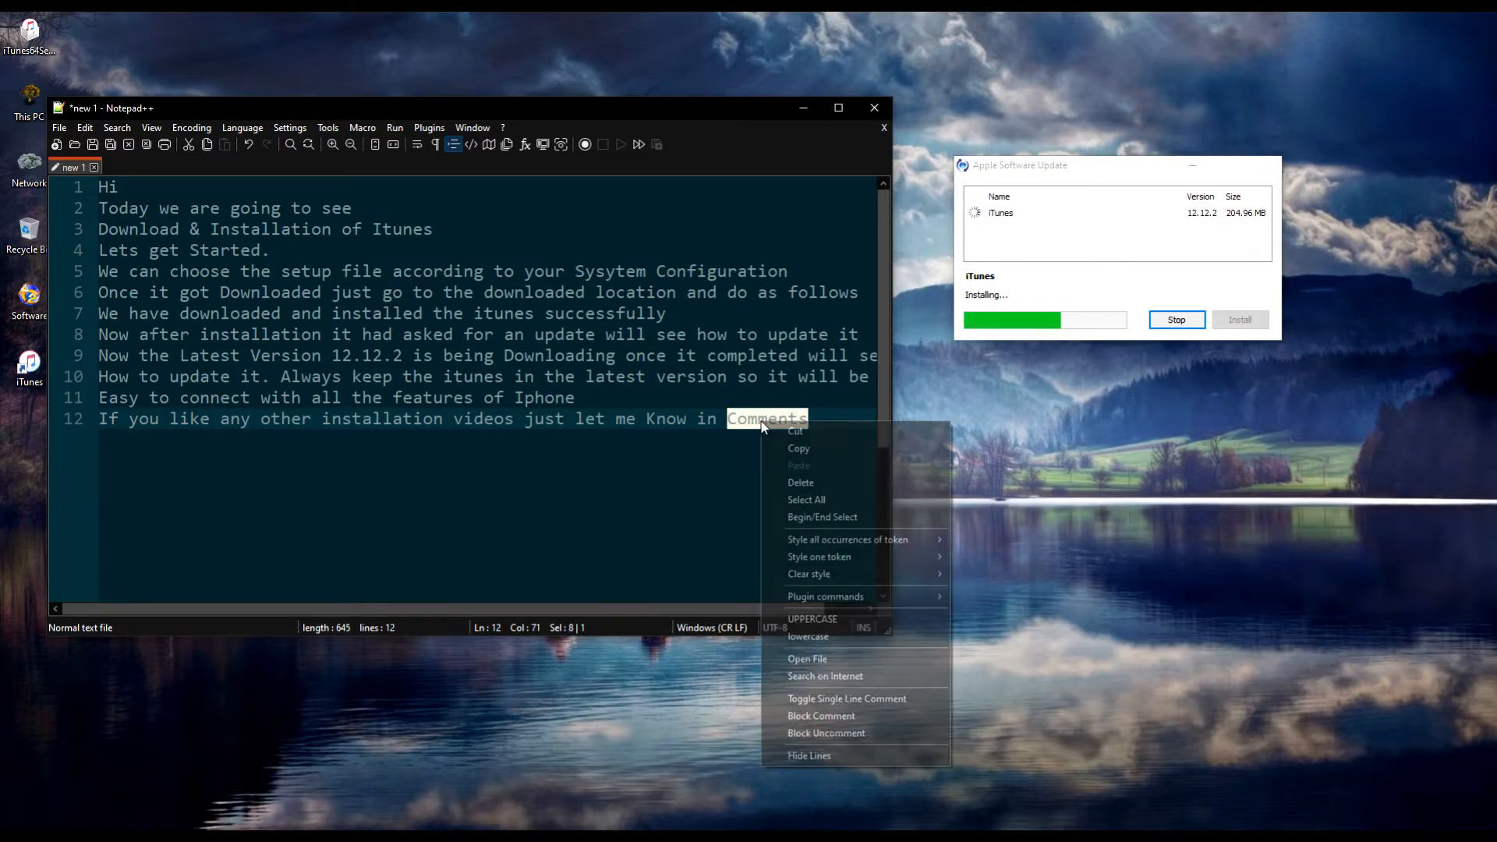
left_click(836, 618)
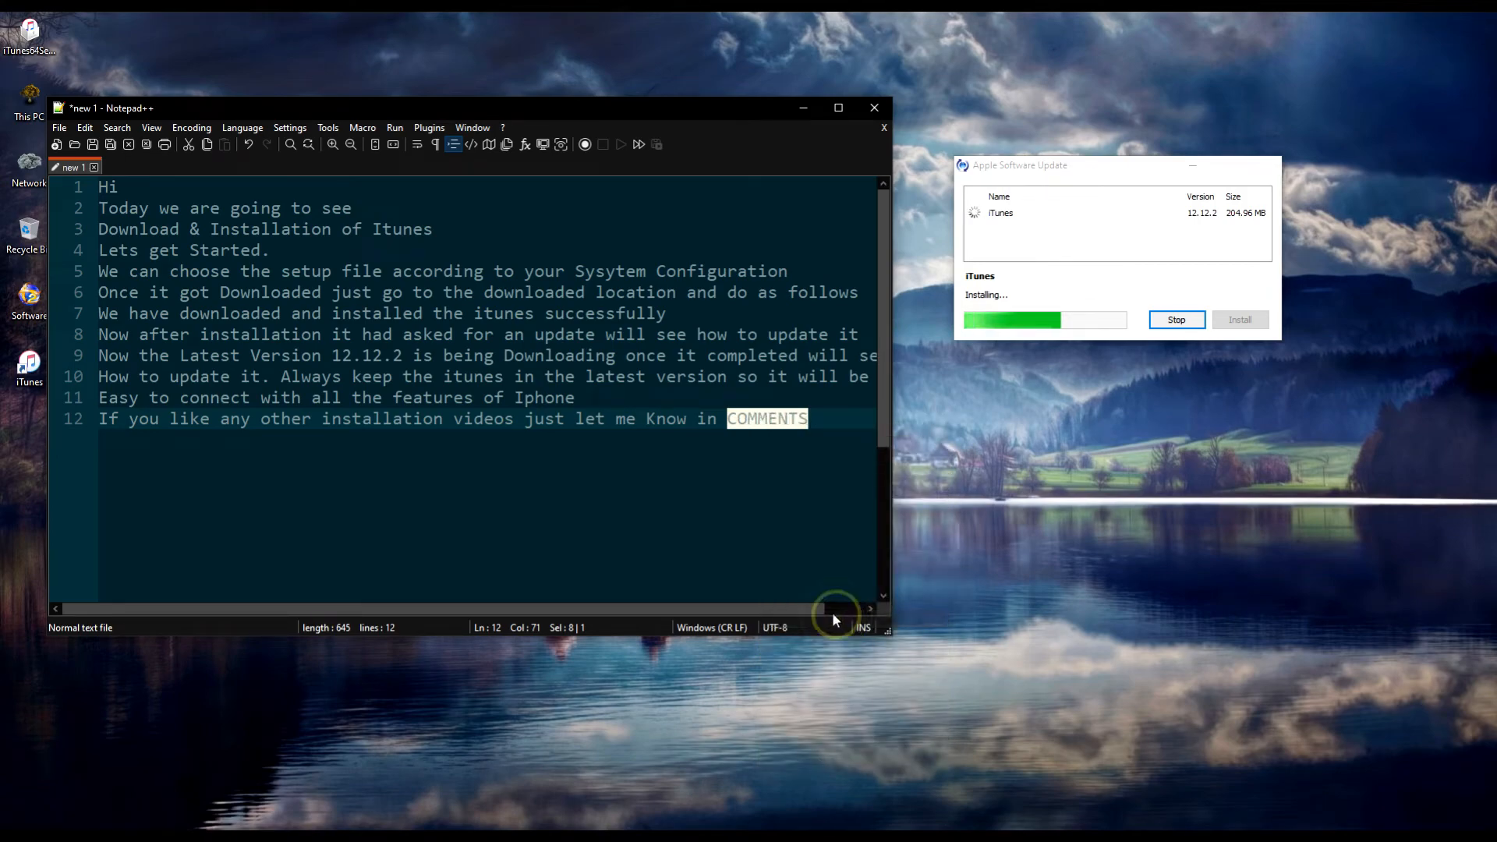
Add line 13 reading "And also any other technical videos just let me know" and start another line below it
left_click(823, 419)
key("Return")
type("And also")
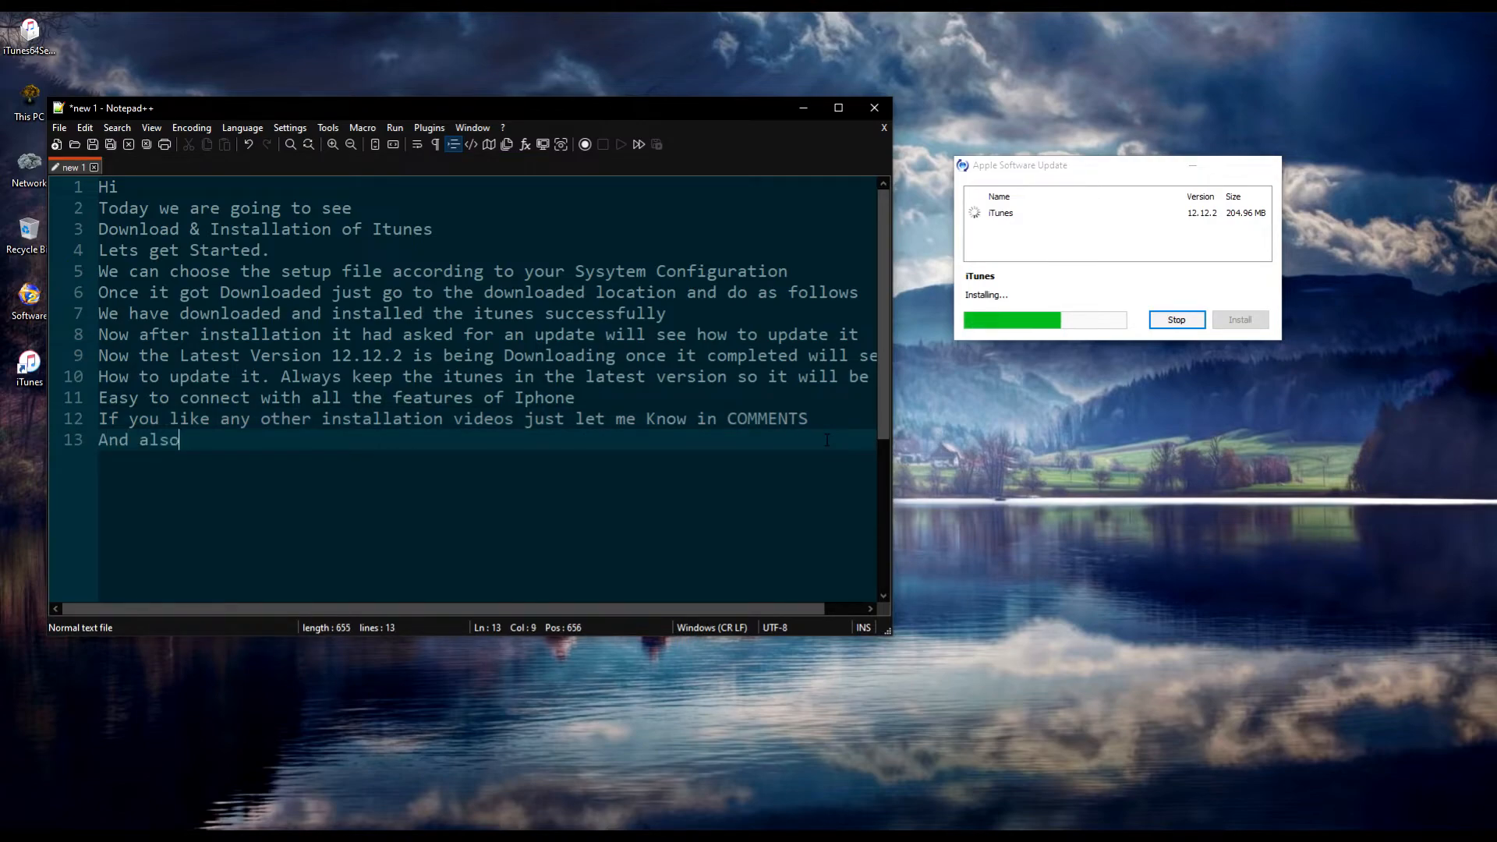
type(" any other ")
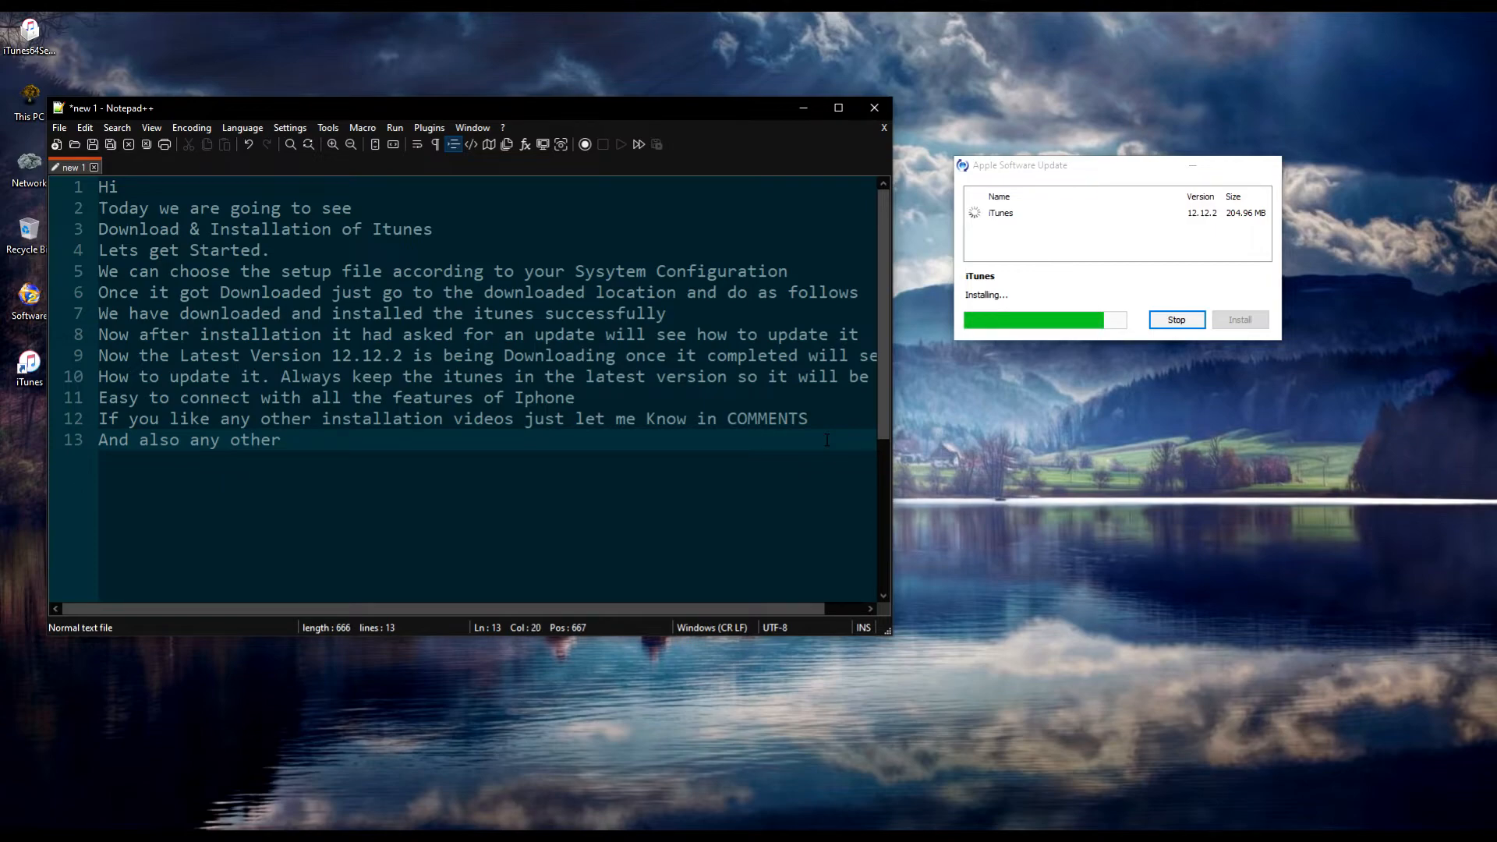
type("technical vi")
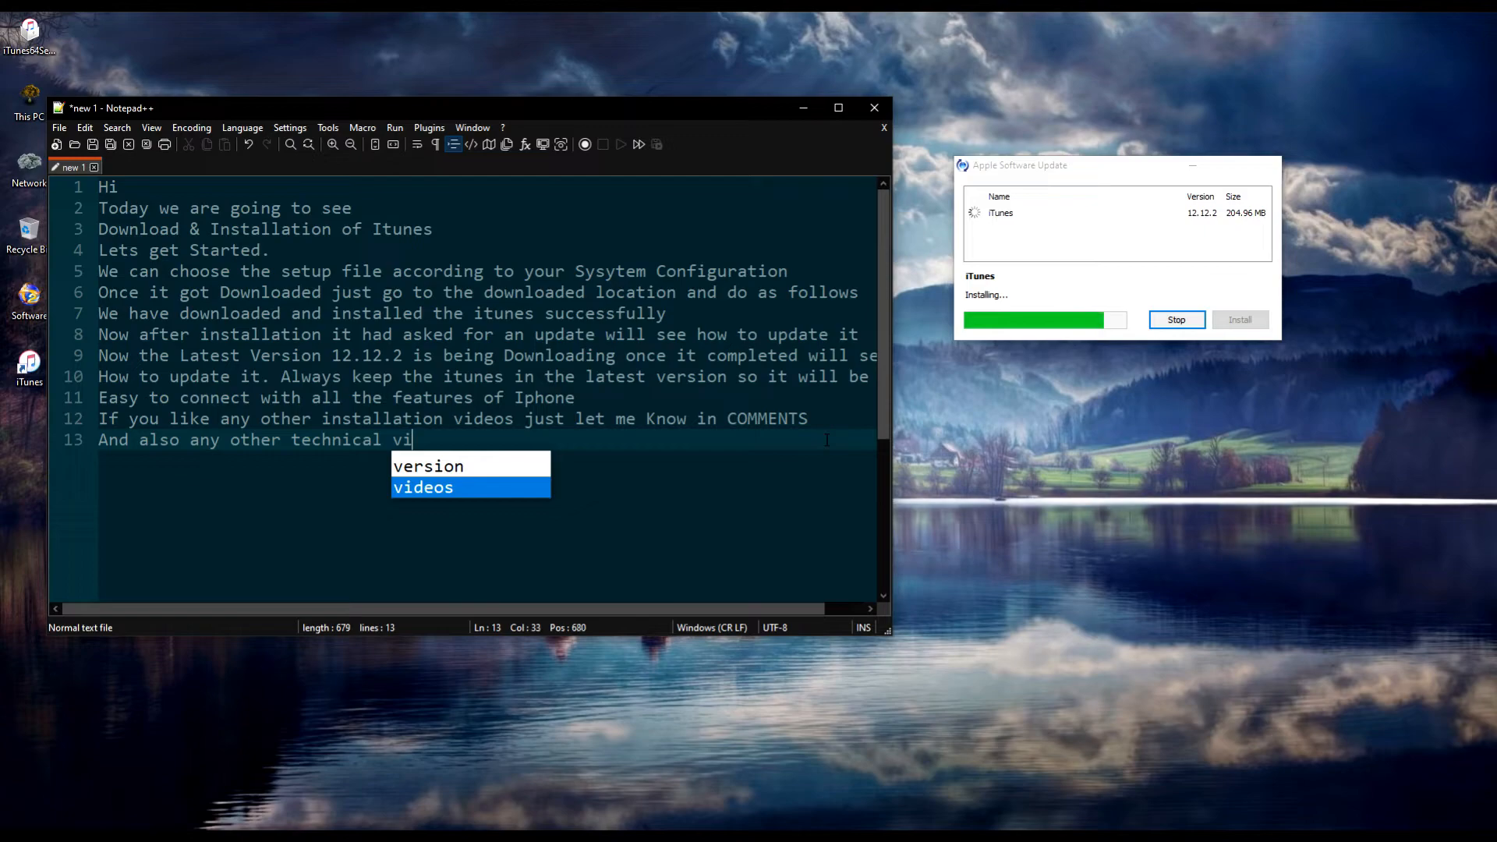
type("deos jus")
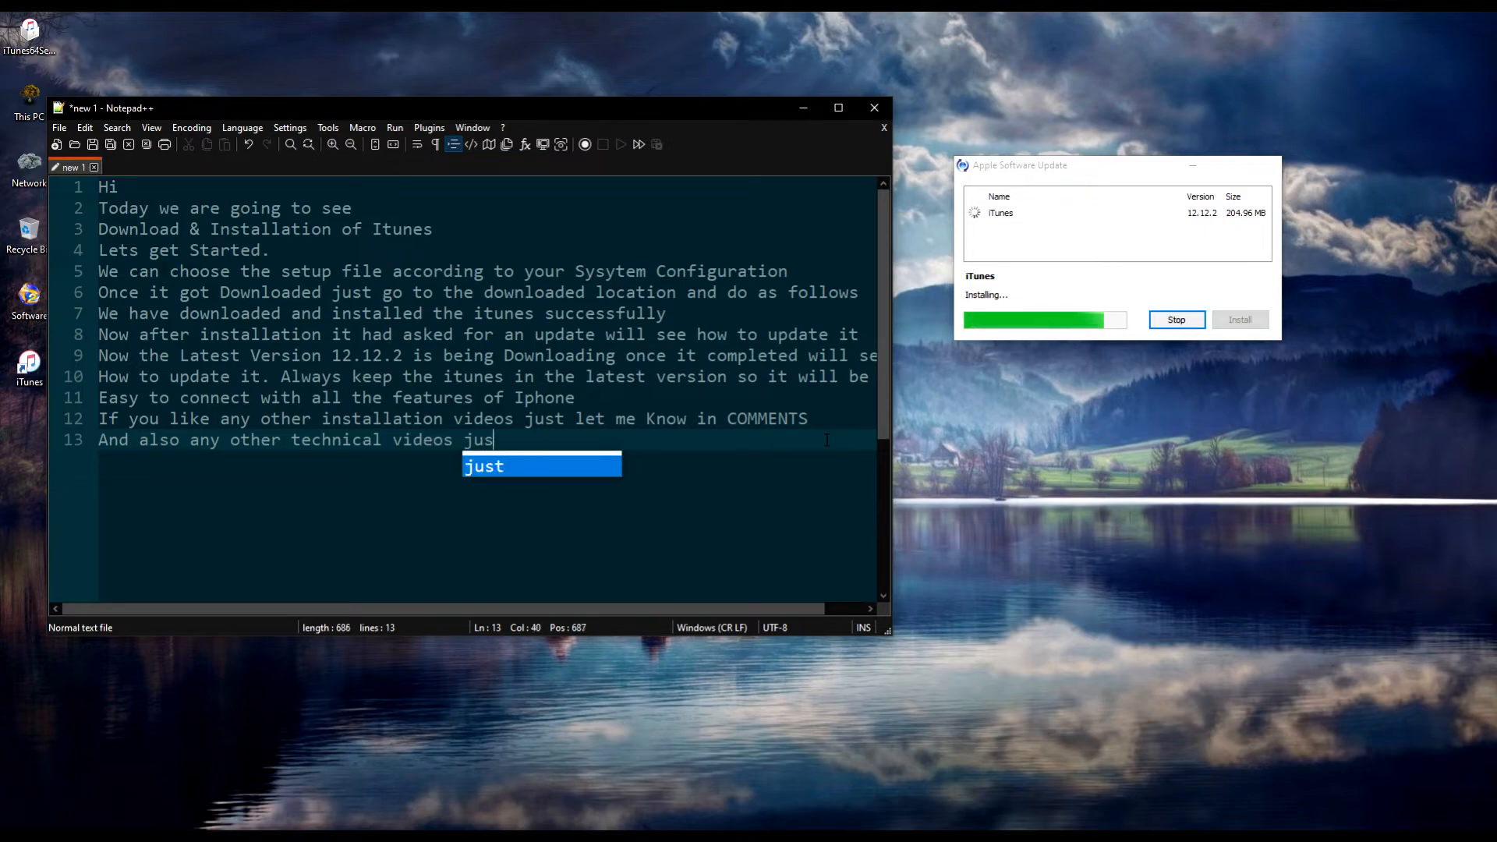
type("t let ")
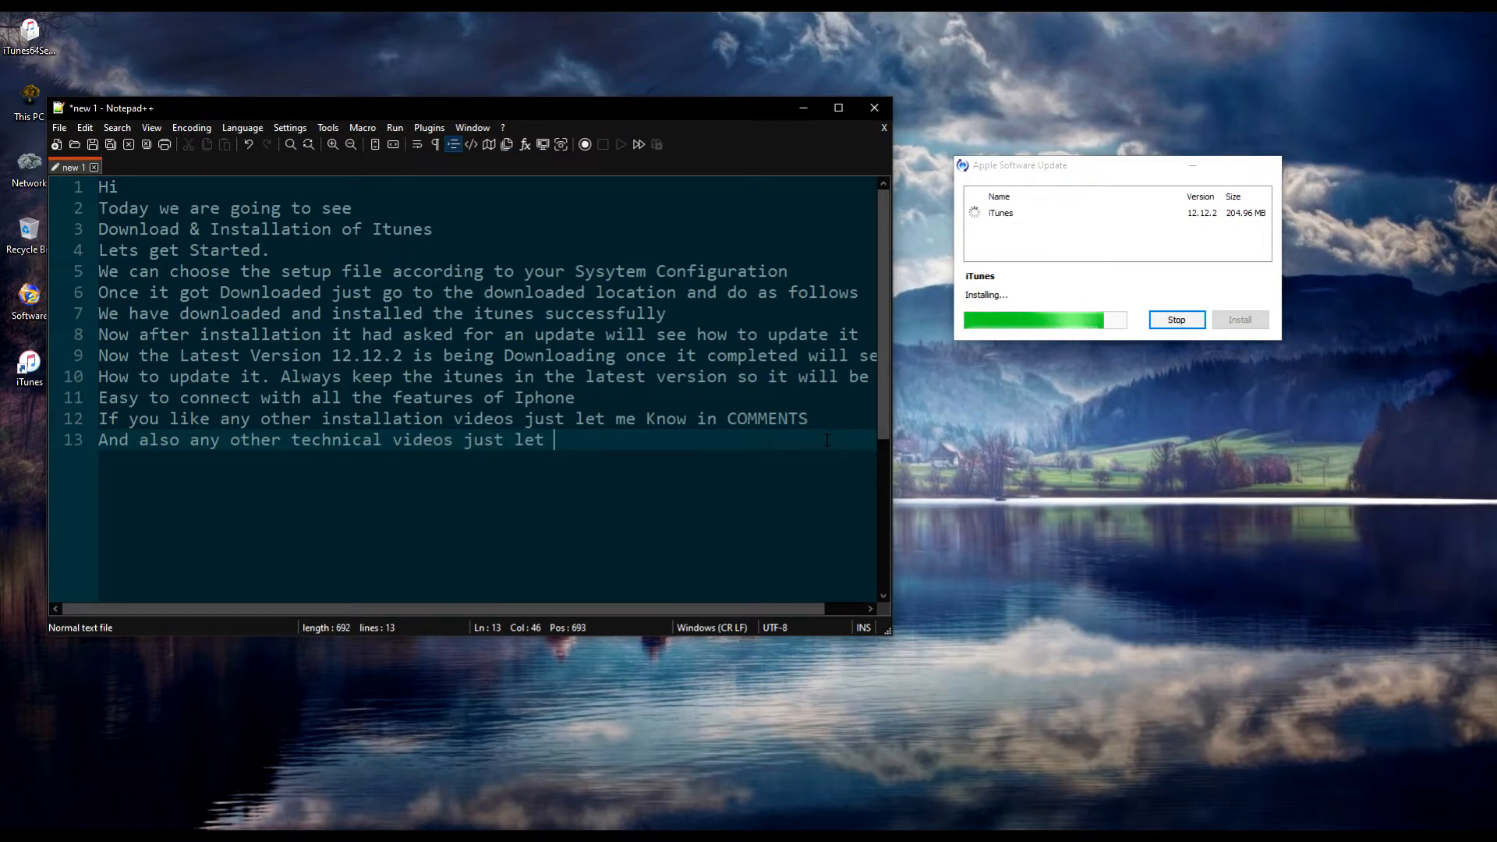
type("me know")
key("Return")
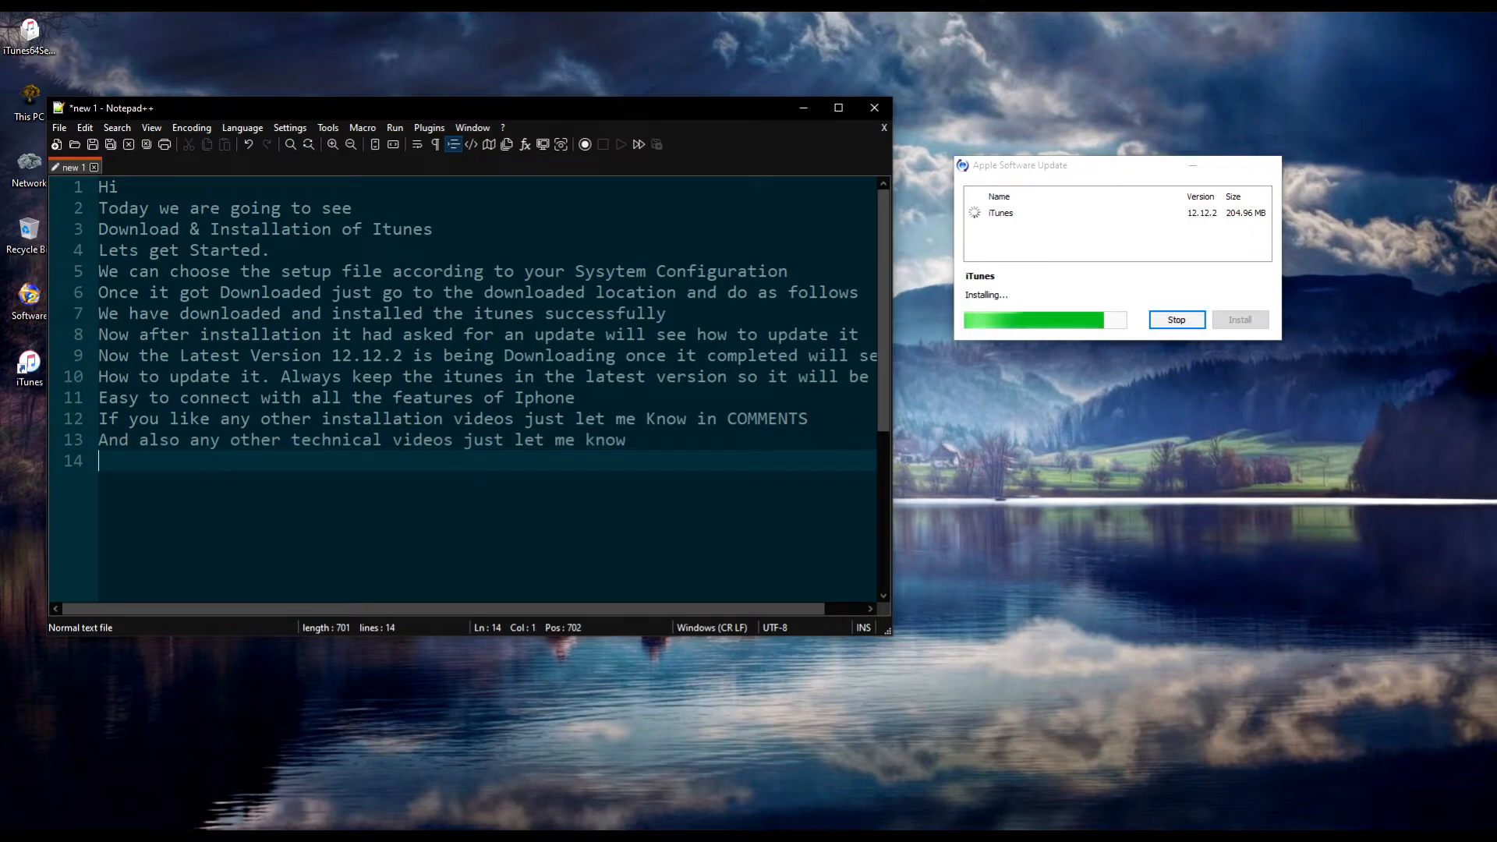
left_click_drag(626, 441, 86, 425)
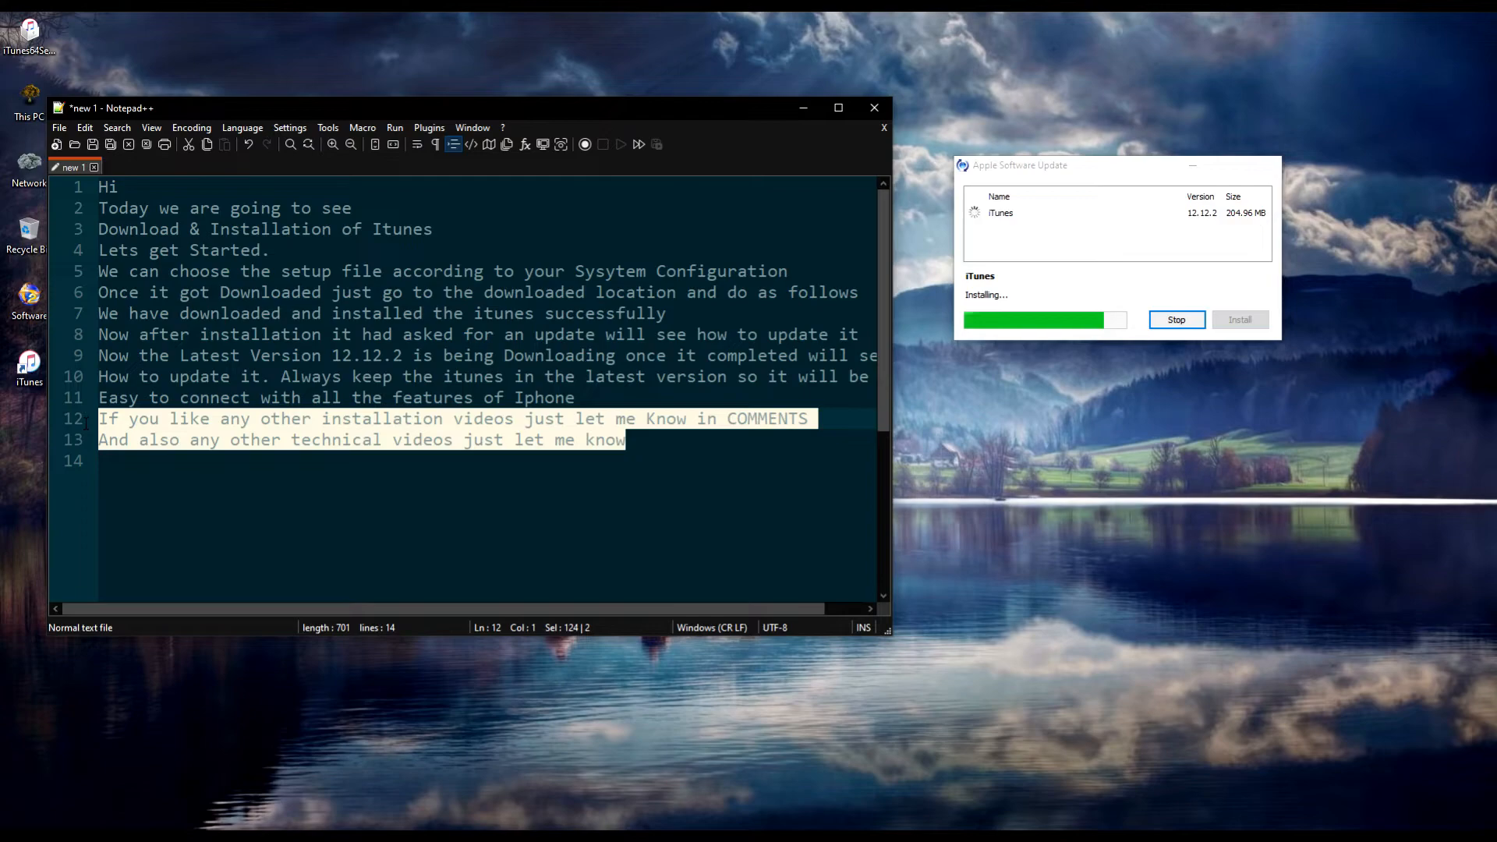
right_click(170, 424)
left_click(689, 456)
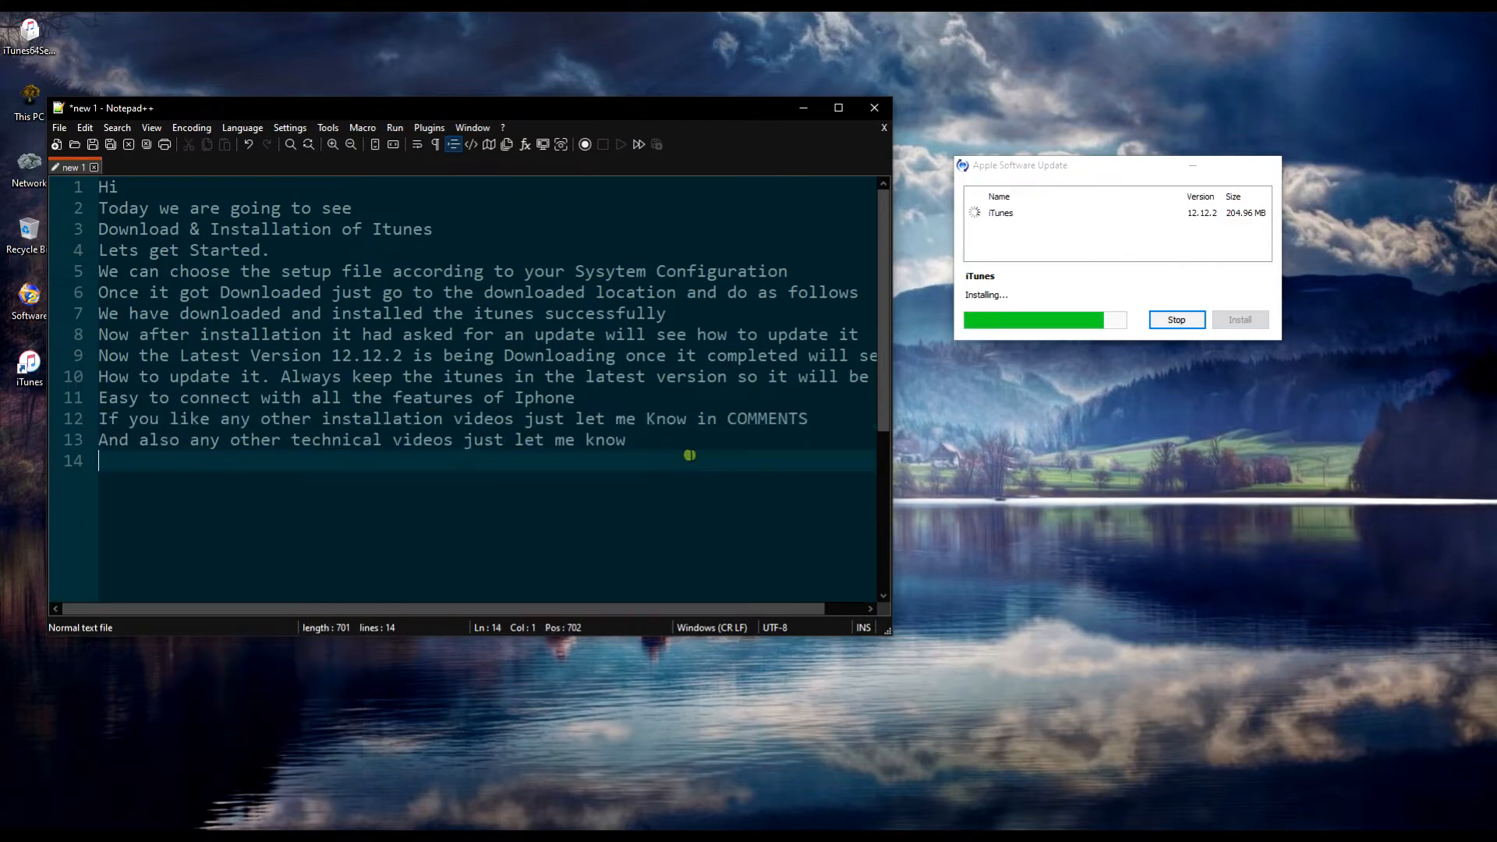
Write "After it got Downloaded it just getting installed automatically" on line 14
type("After it got ")
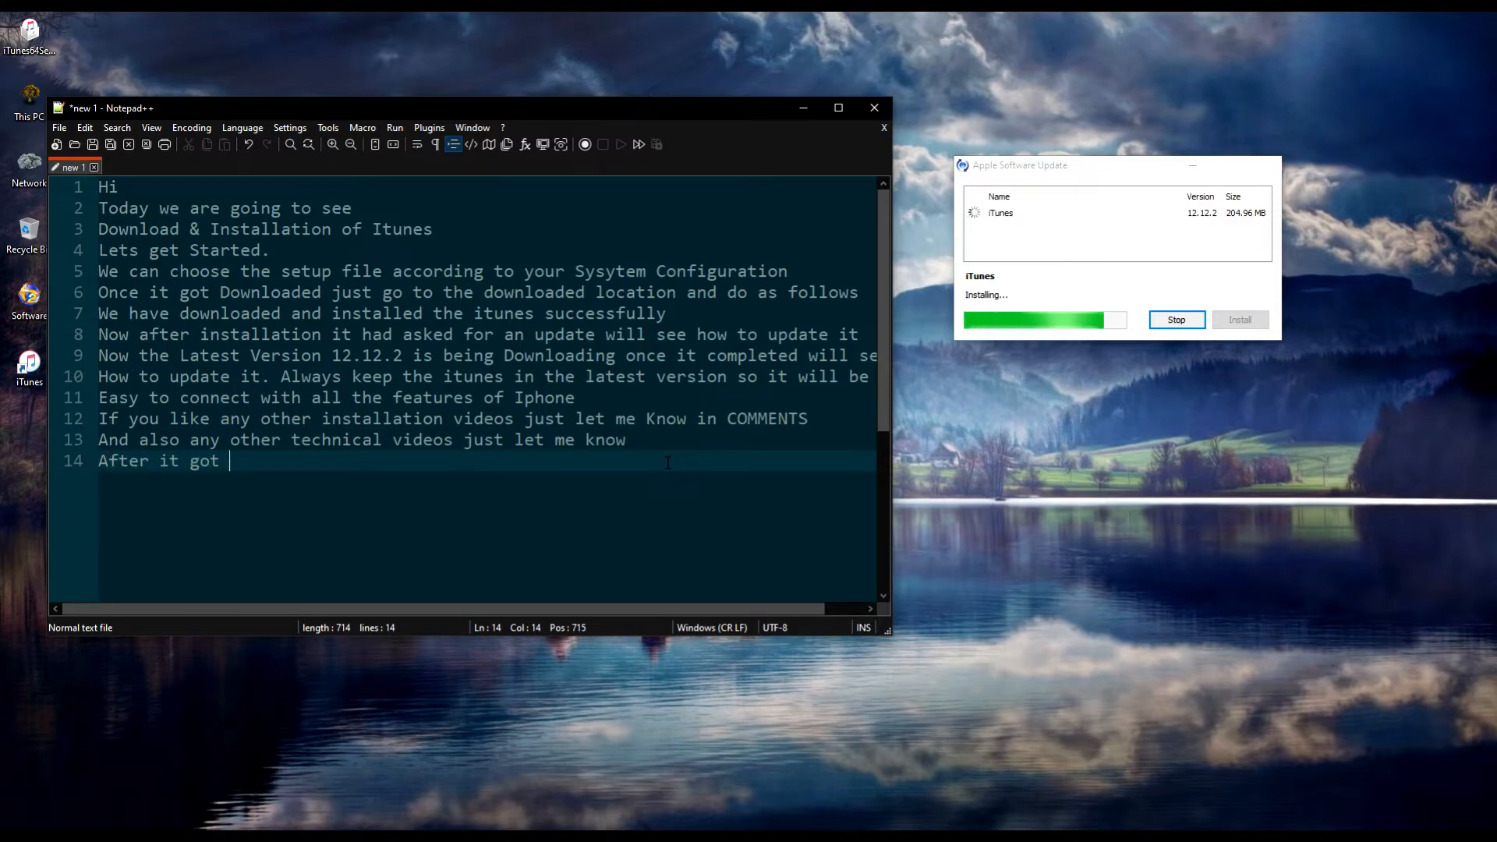
type("Downlo")
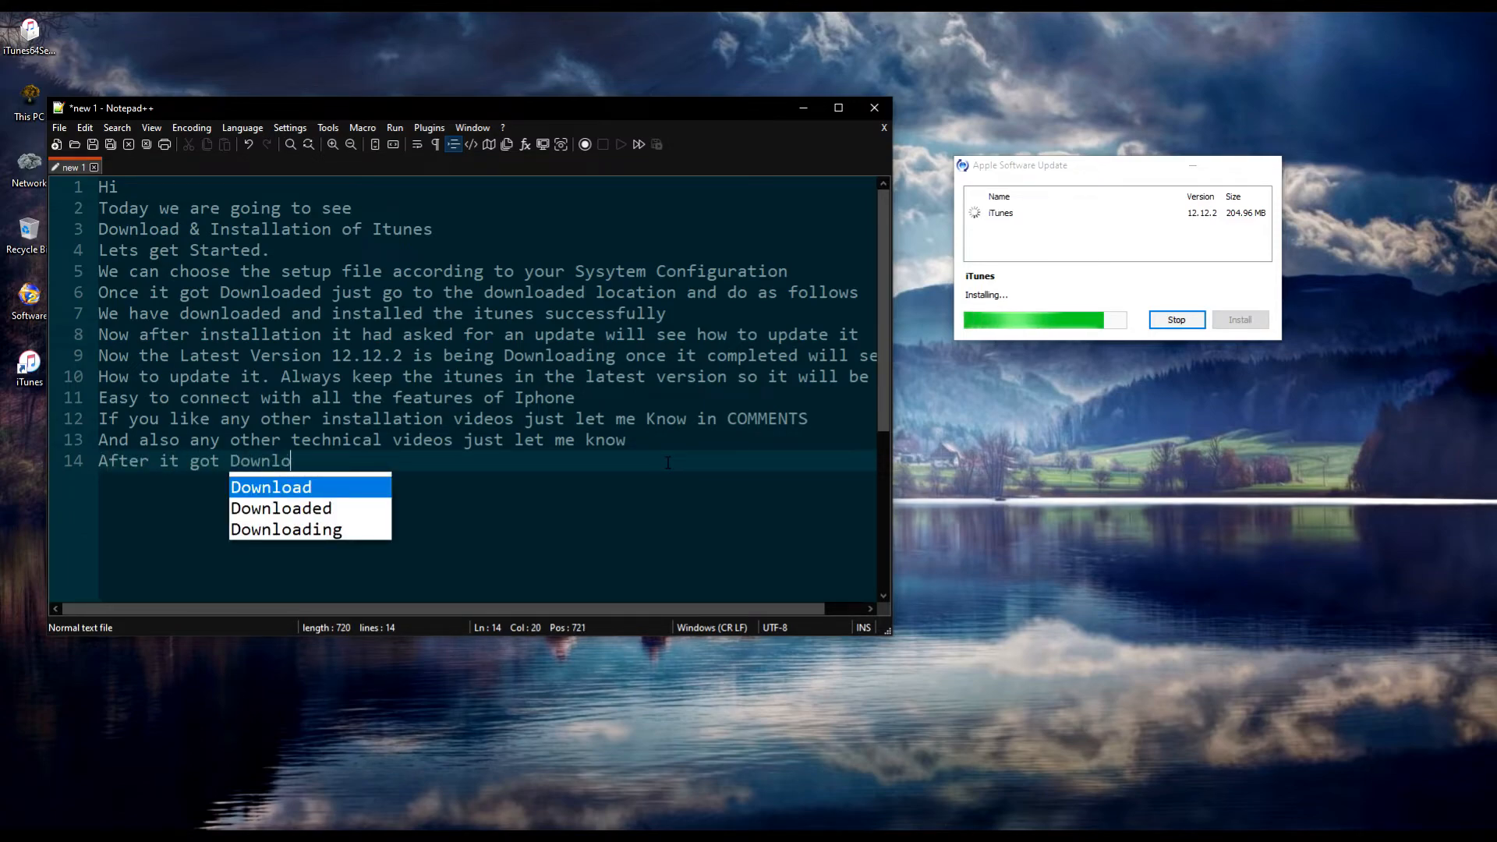
type("aded it just")
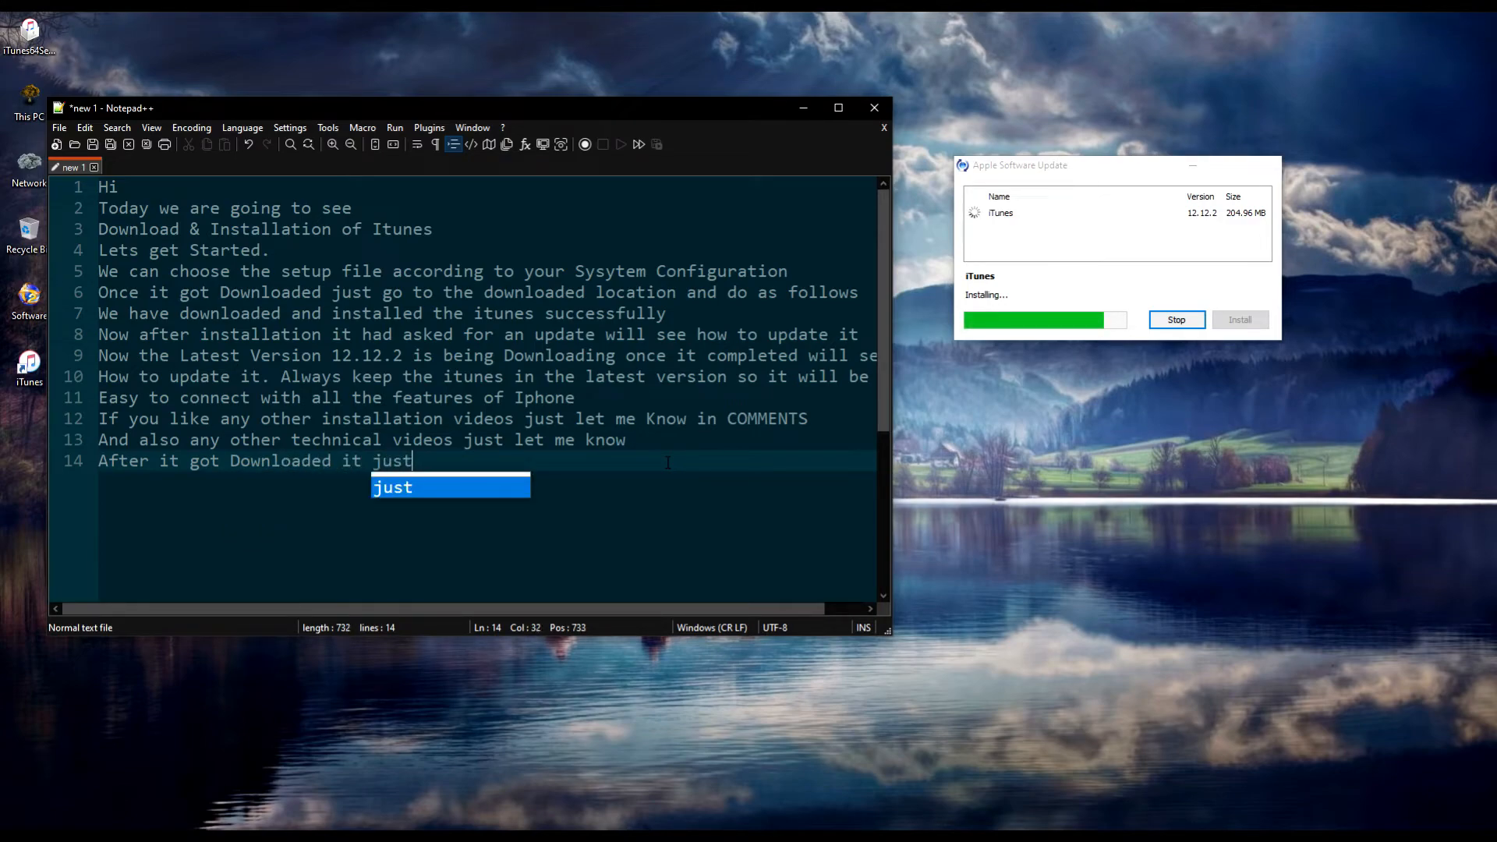
key("Escape")
type("getting ")
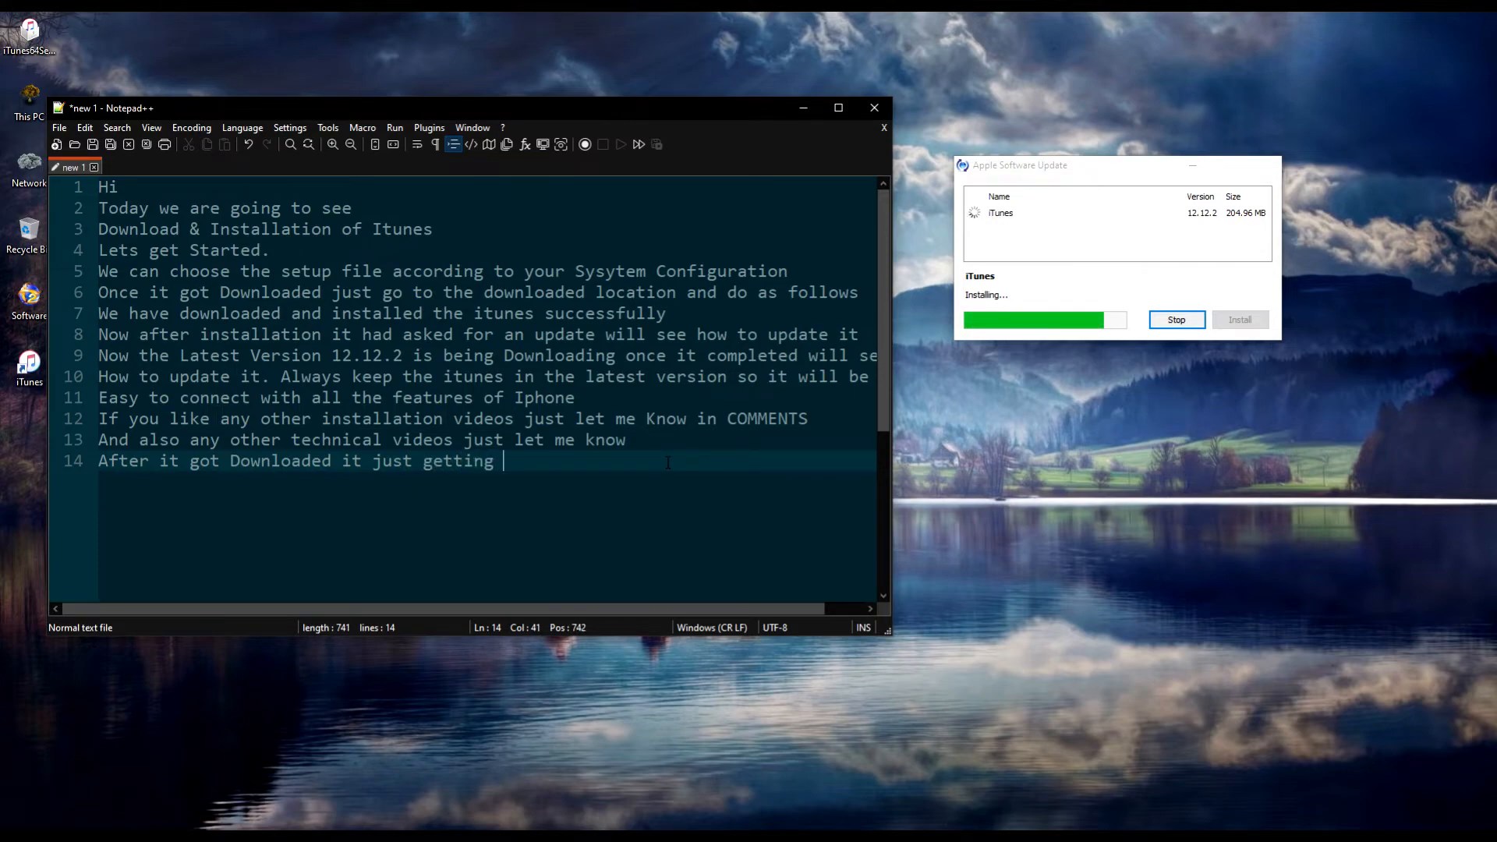
type("installed automatically")
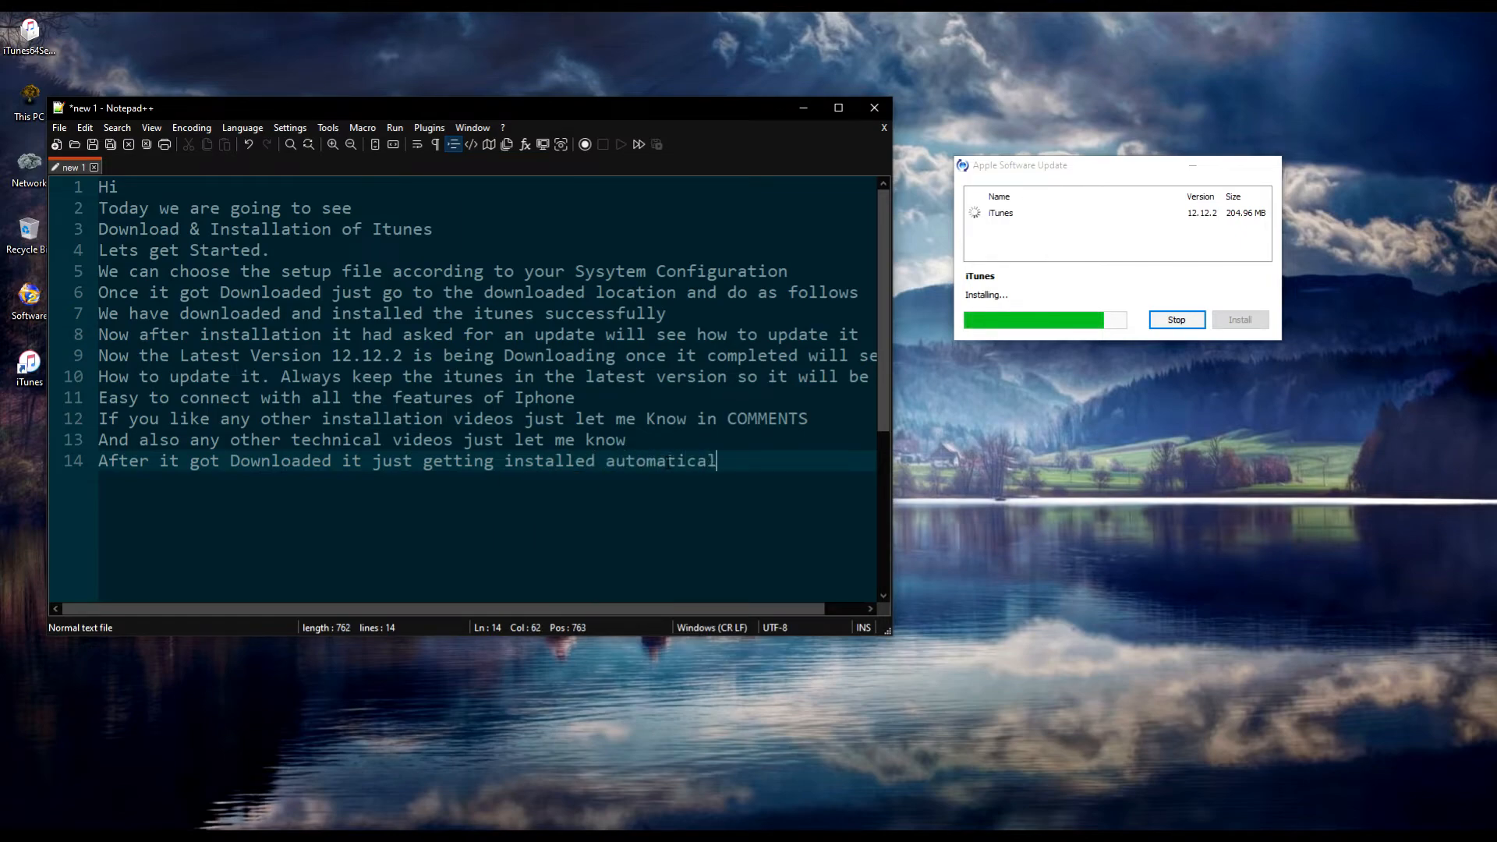
Check the Apple Software Update window, and add line 15 to the note reading "Now the itunes got updated"
left_click(1012, 296)
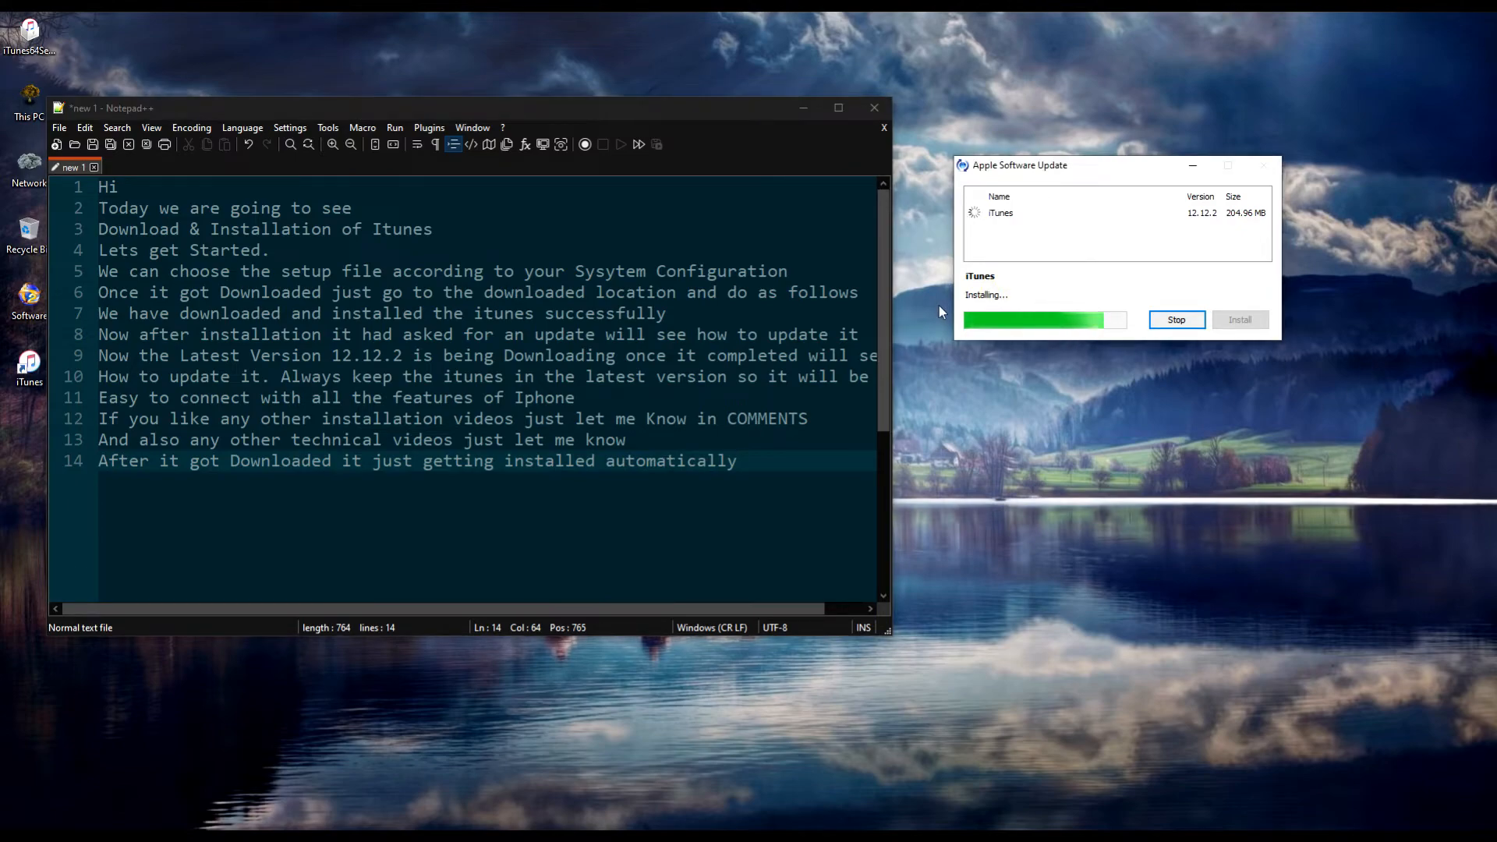
key("Return")
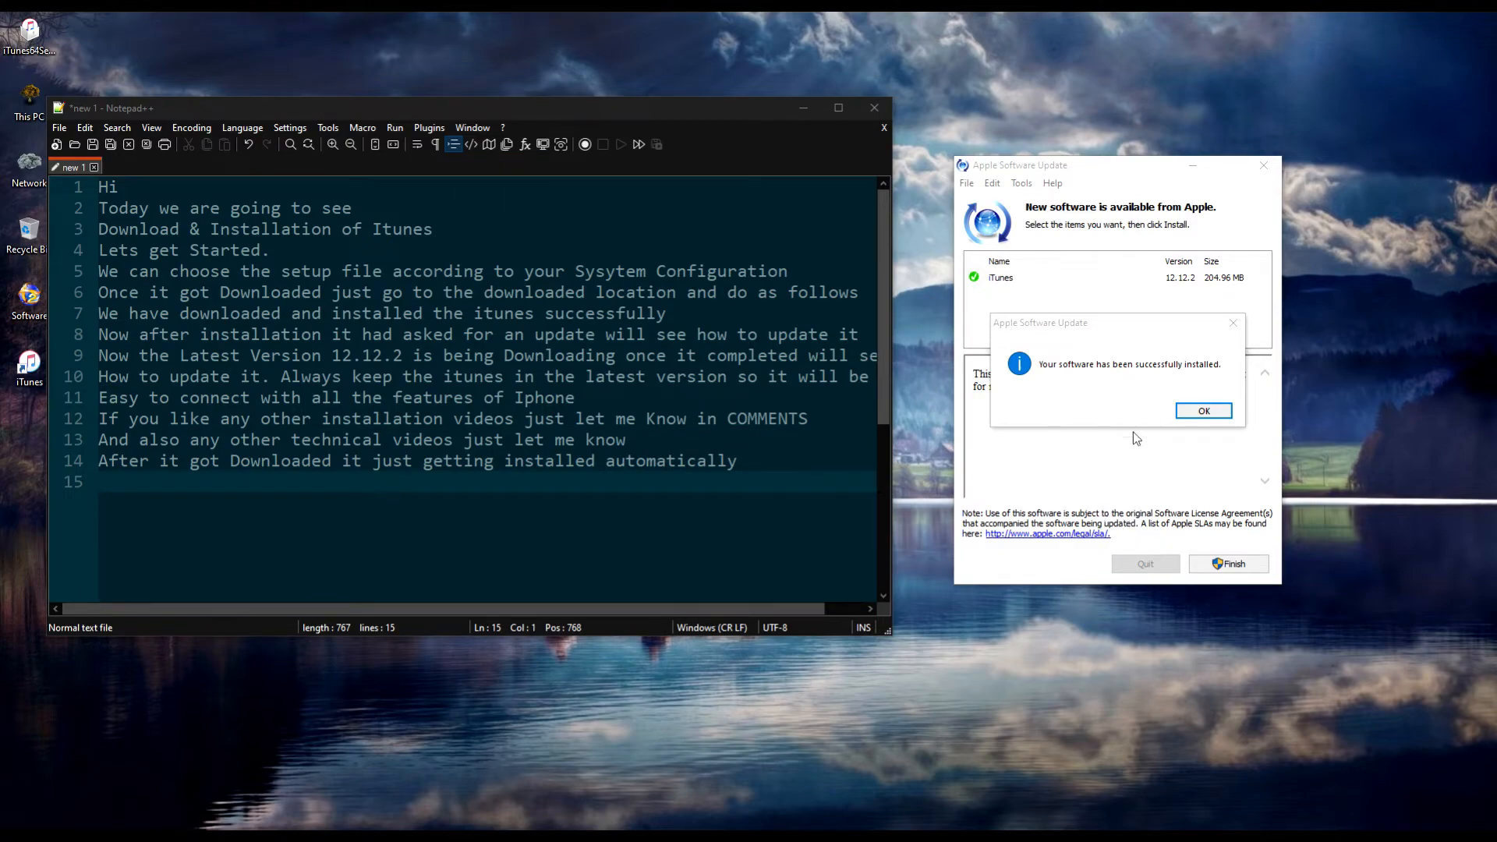
left_click(249, 496)
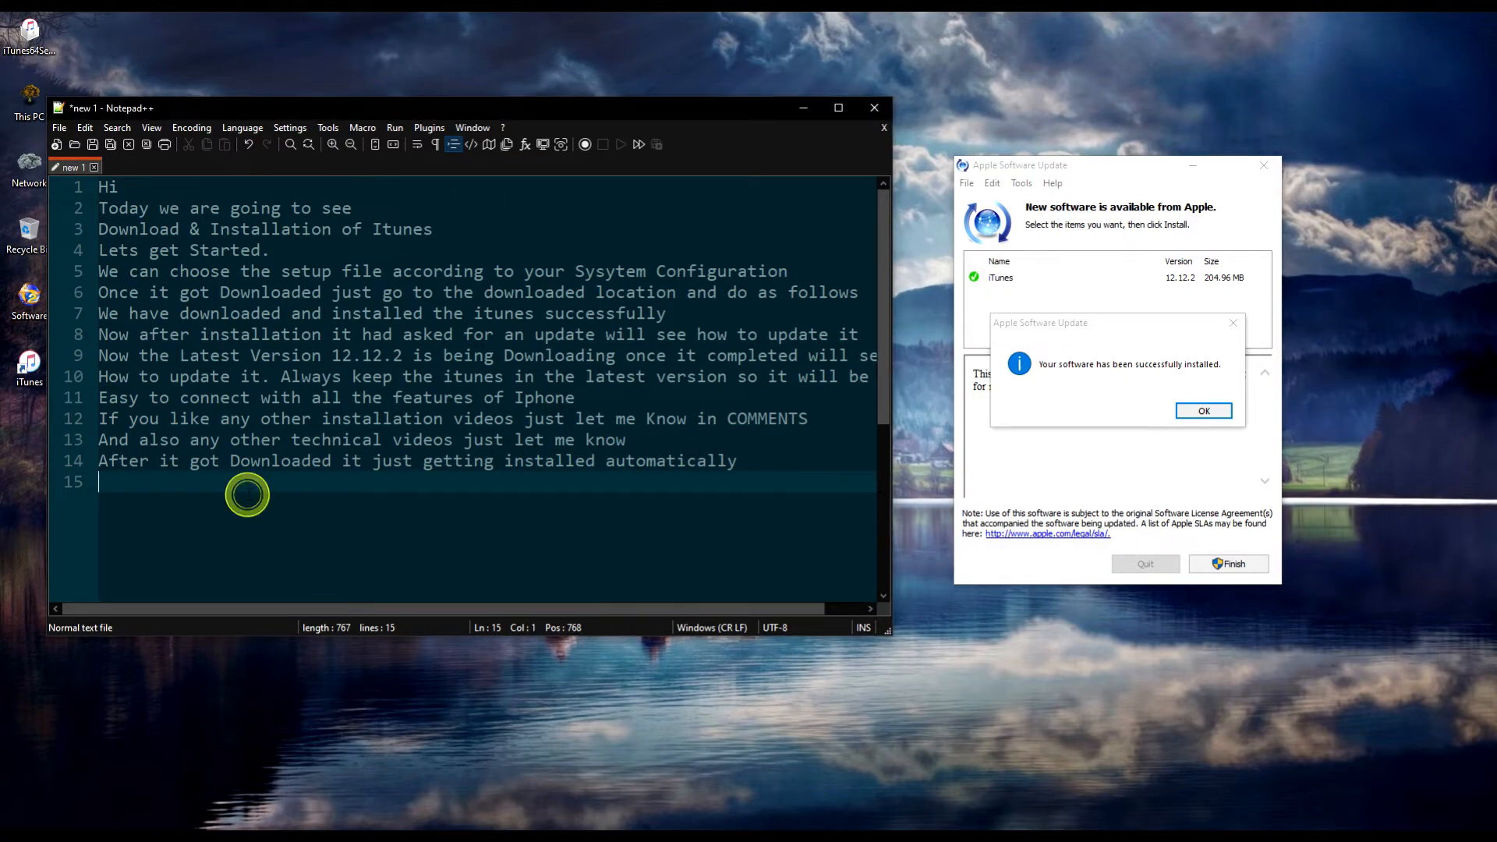
type("Now the itunes ")
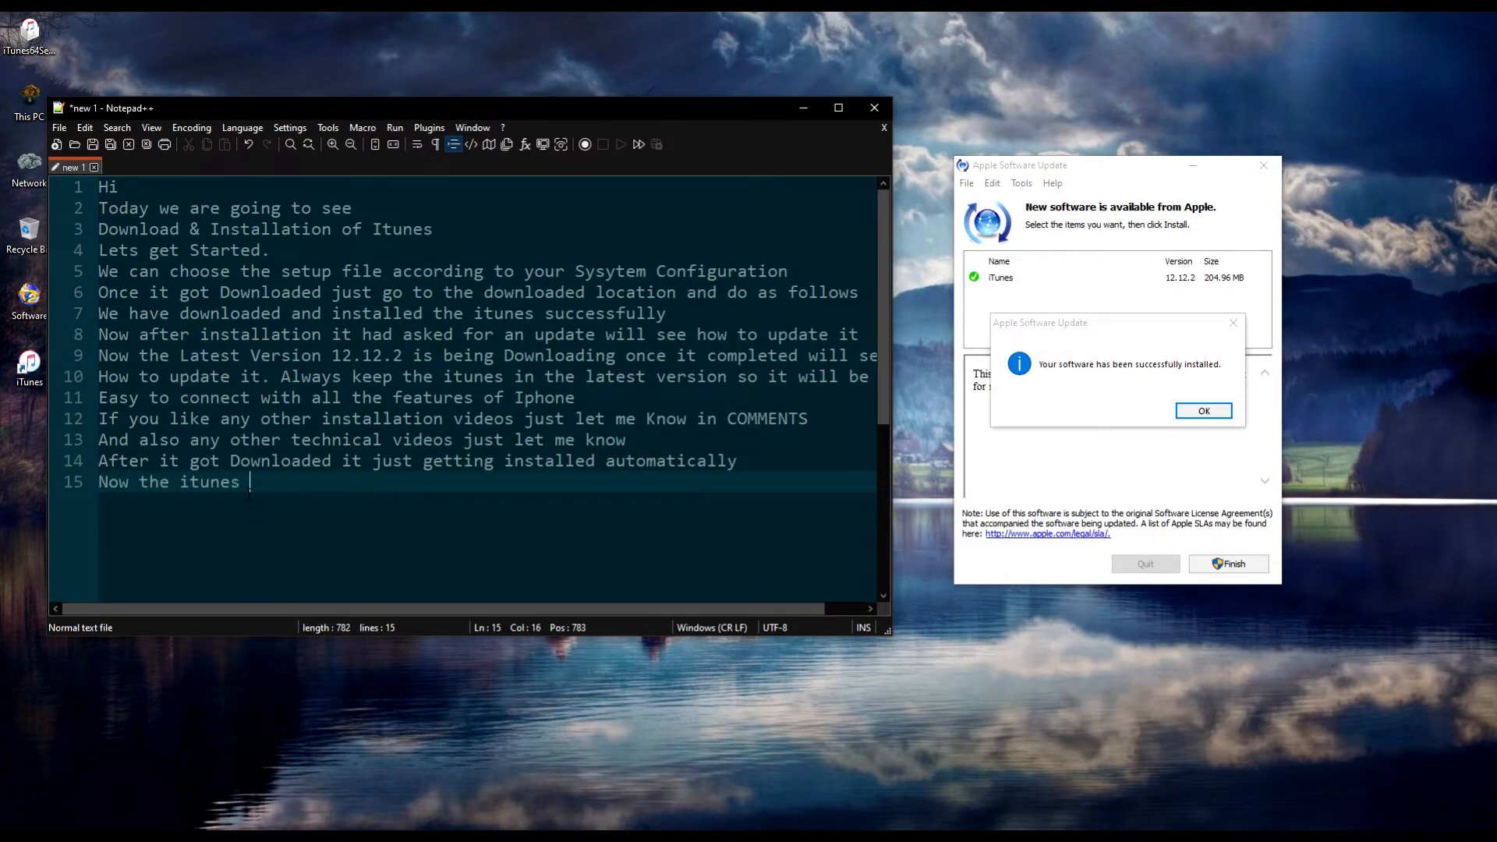
type("got updated")
Minimize the note and acknowledge the installation message in Apple Software Update
left_click(802, 110)
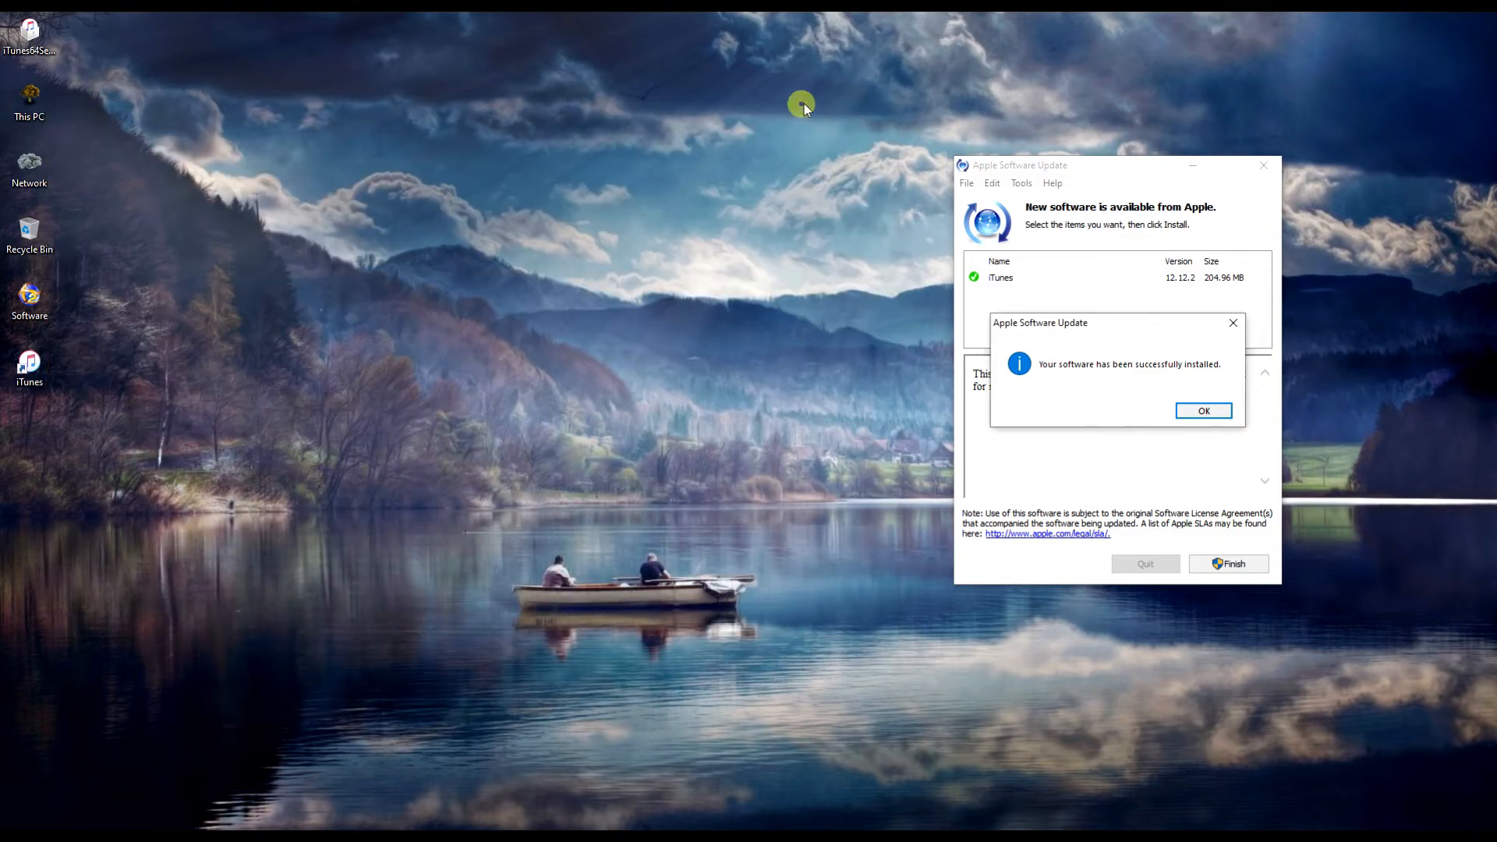
left_click_drag(1121, 331, 1100, 300)
left_click(1180, 379)
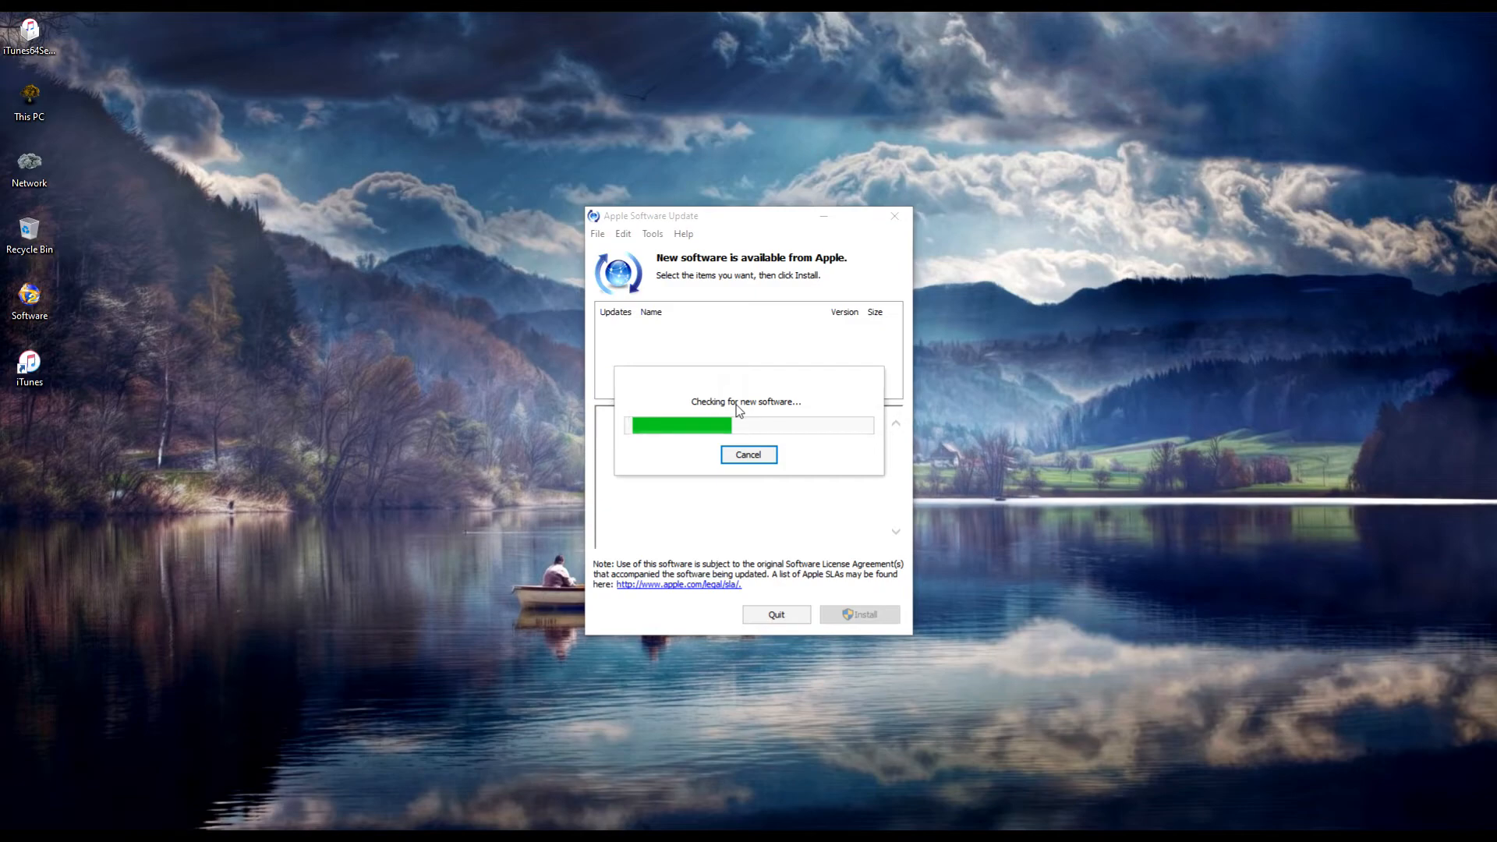
Dismiss the result message of the new software check and open iTunes from the desktop
left_click(805, 417)
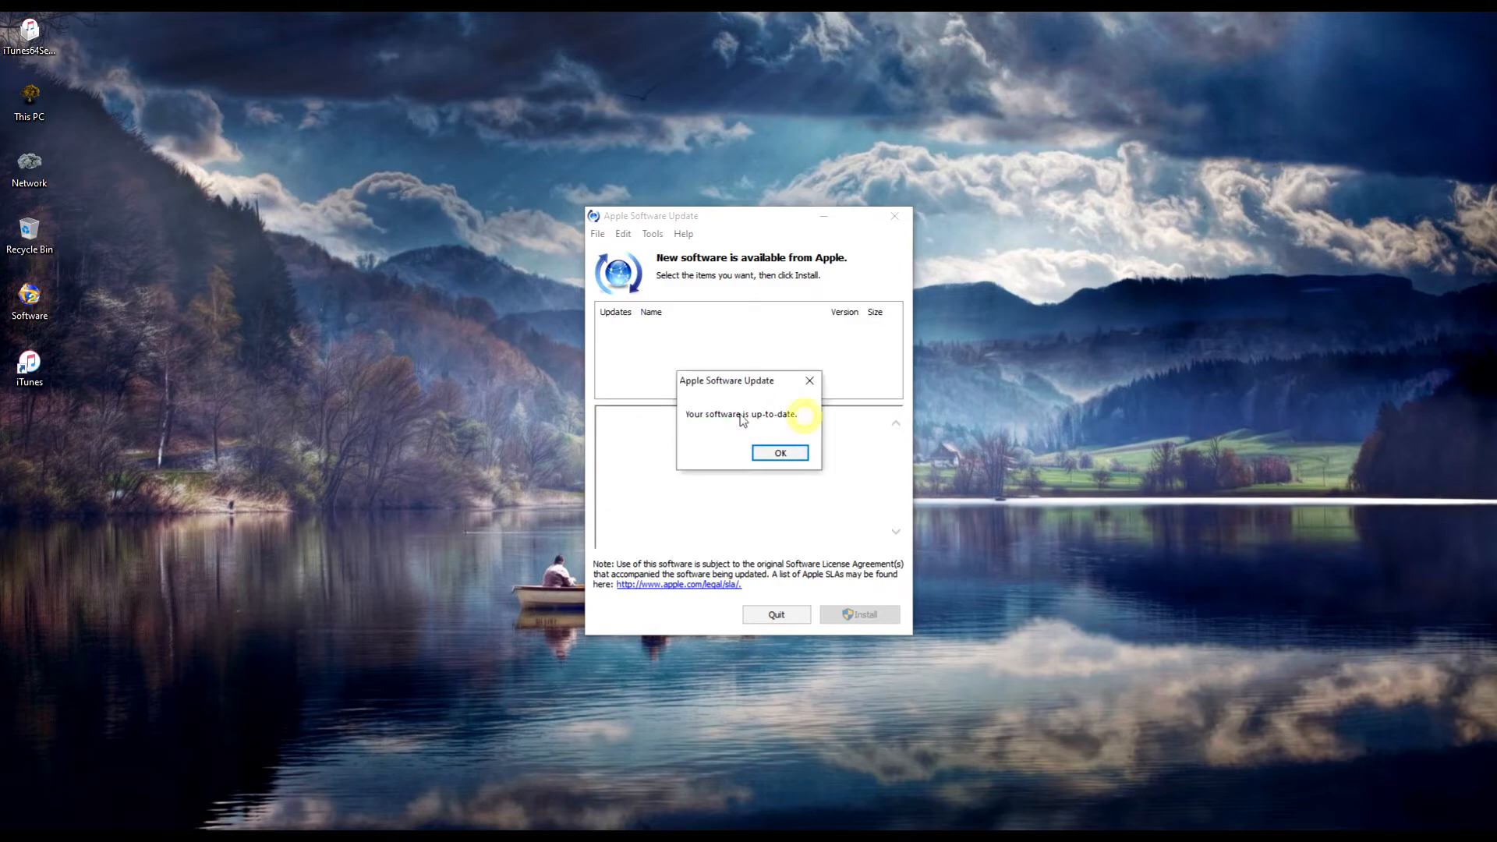
left_click(780, 453)
double_click(31, 371)
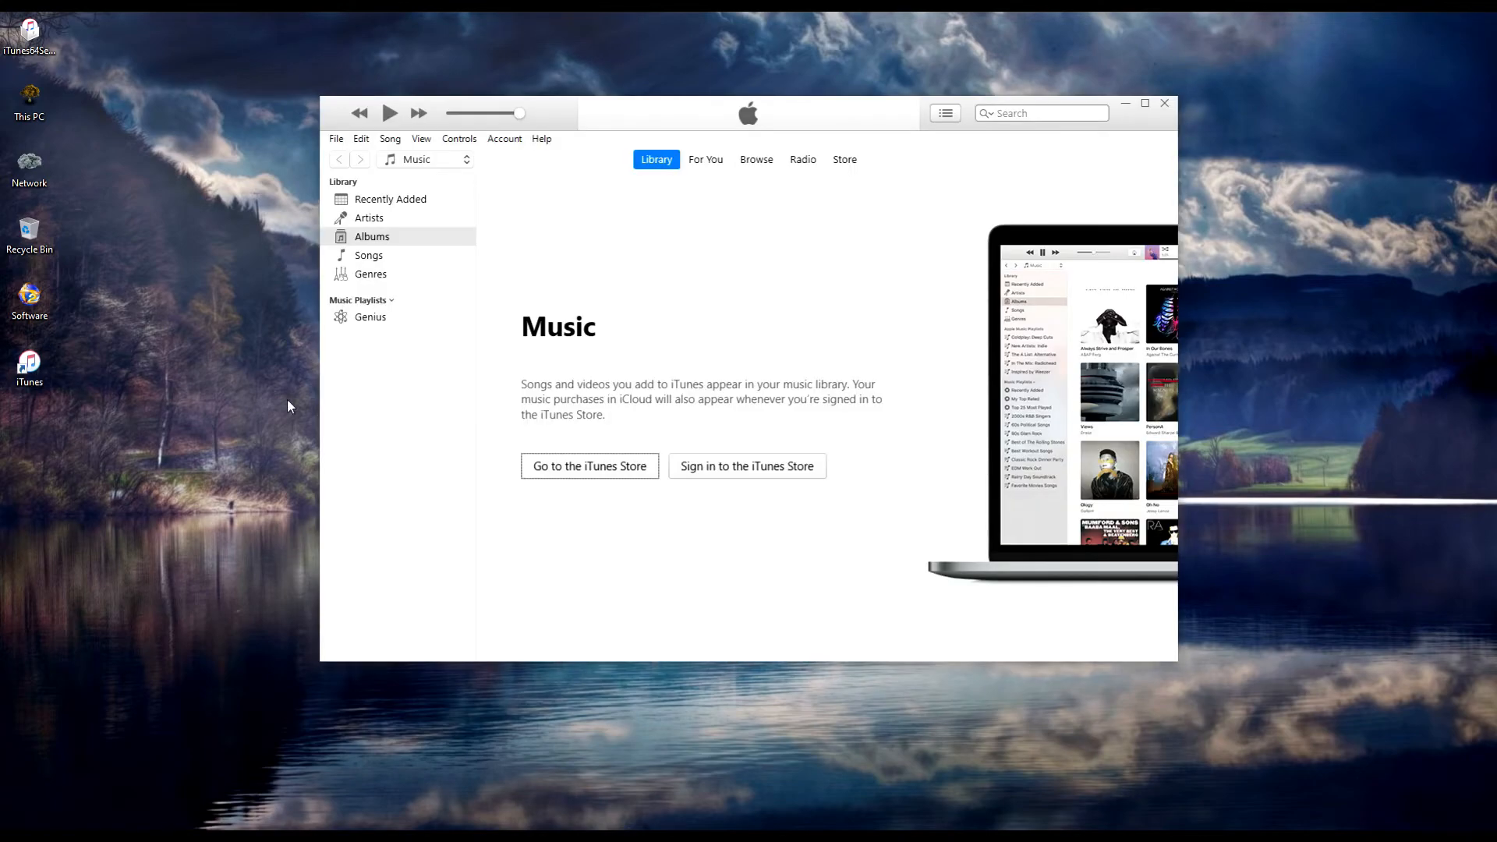
Switch back to the Notepad++ note and add the closing line "Thank you"
key("alt+Tab")
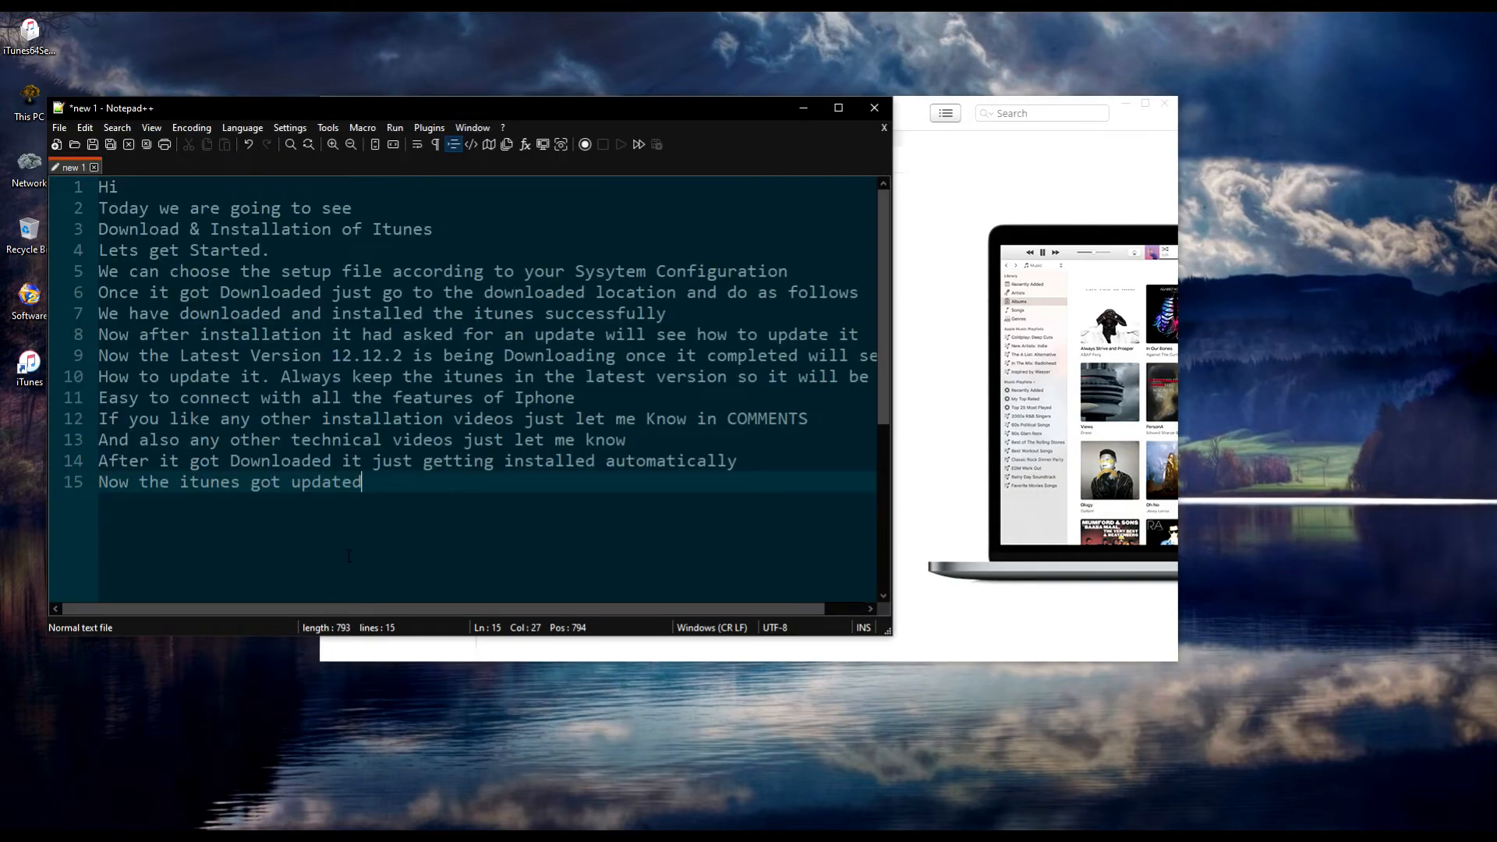
key("Return")
type("Thank you ")
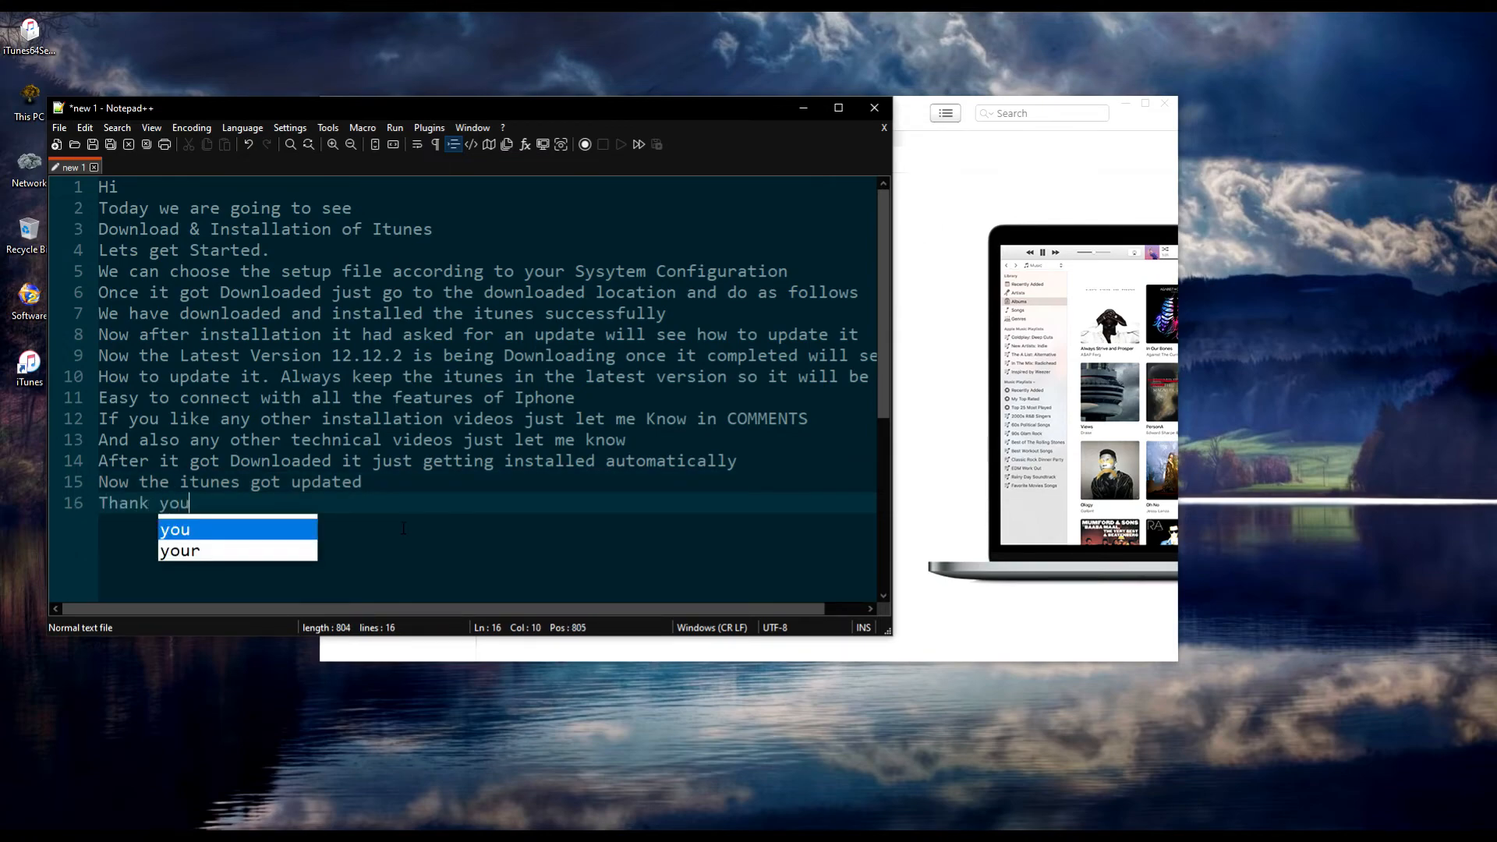
Complete line 16 as "Thank you for watching" and add line 17 reading "Like Share and Subscribe to the Channel"
type("for ")
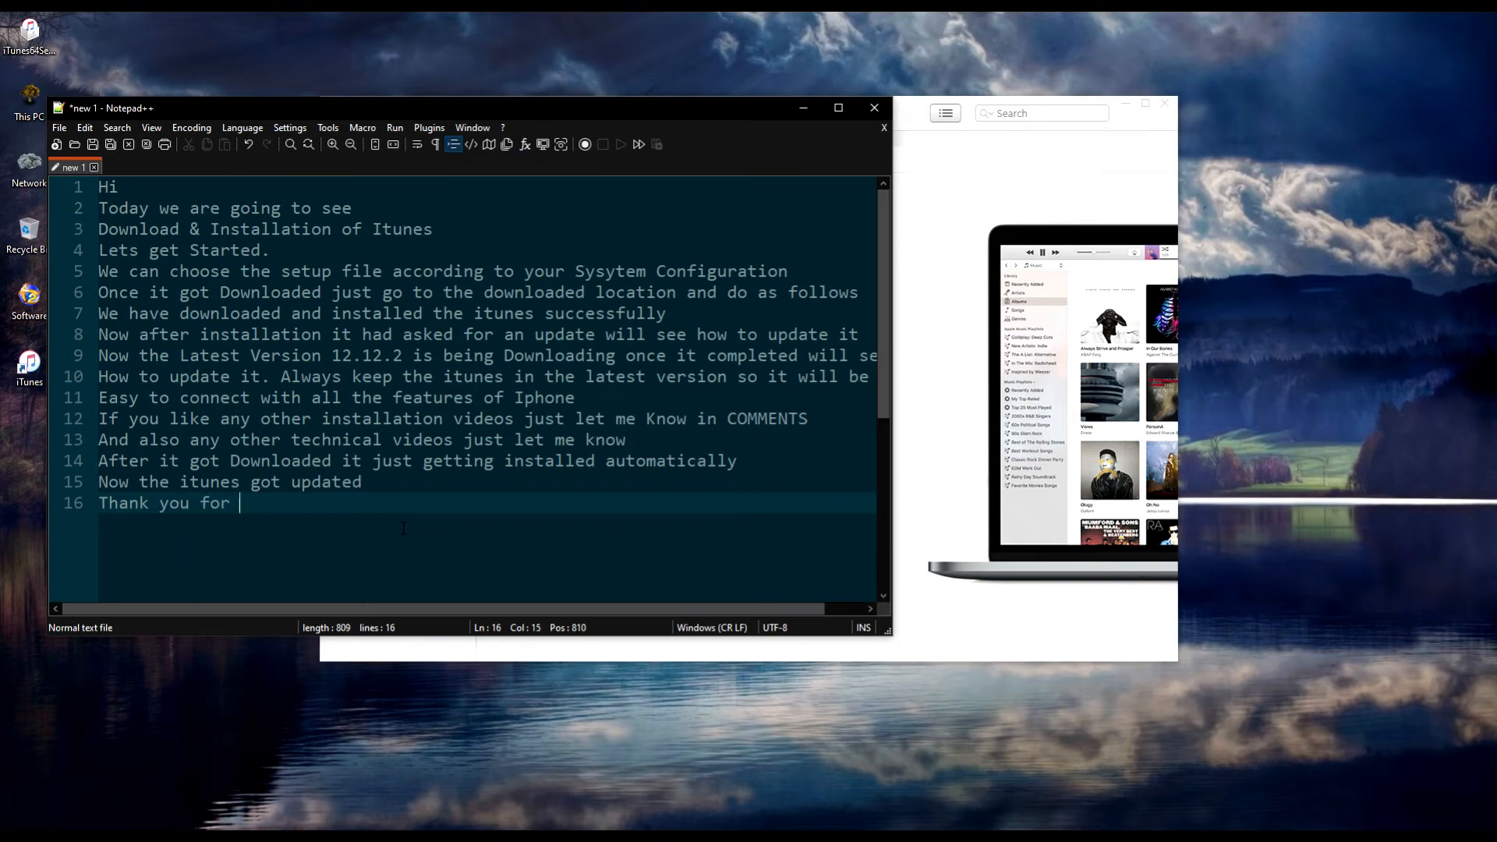
type("watching")
key("Return")
type("L")
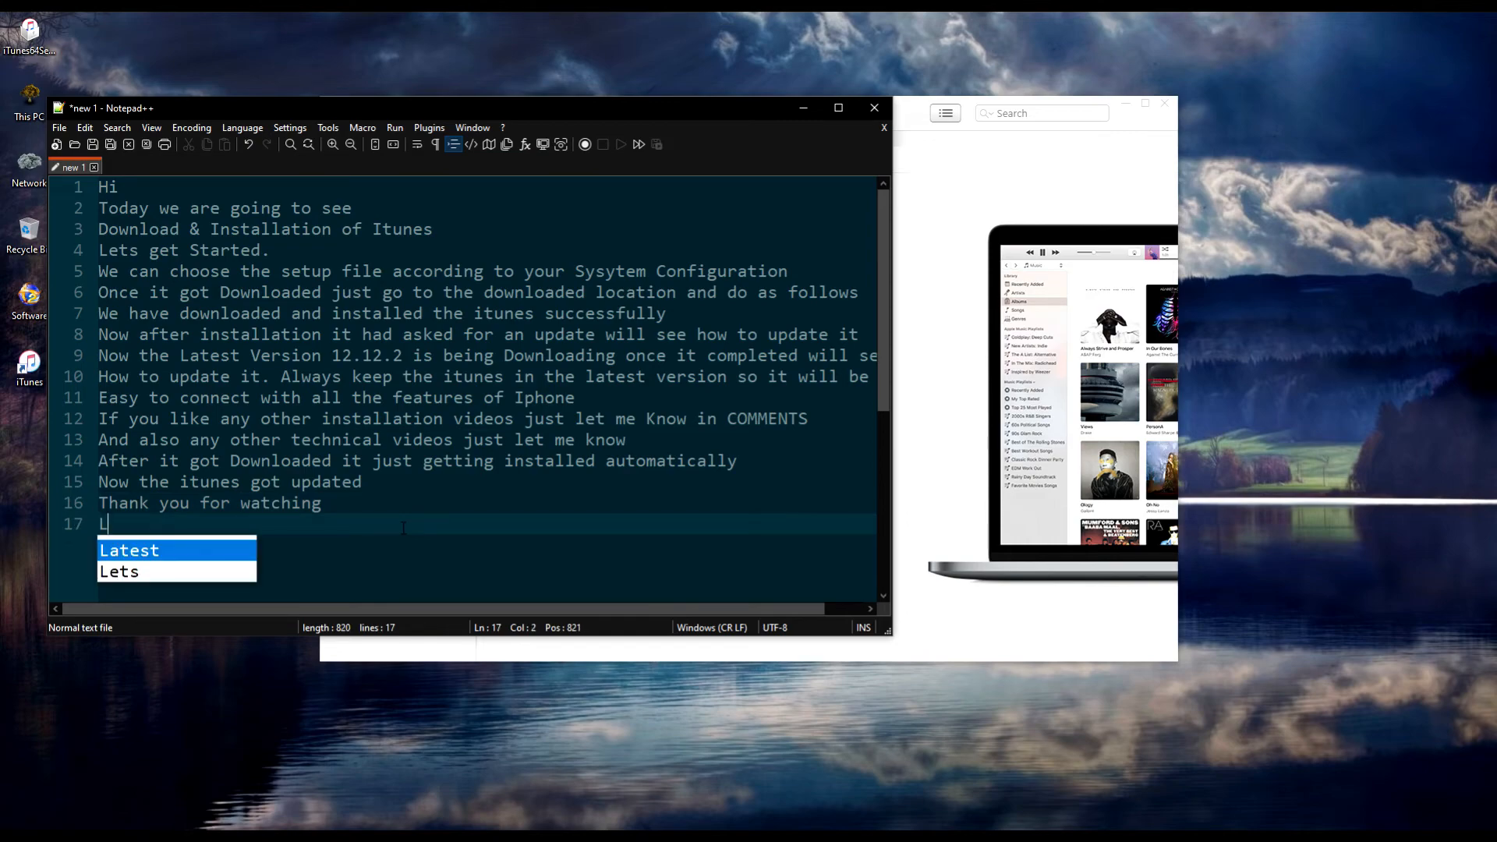
type("ike Share an")
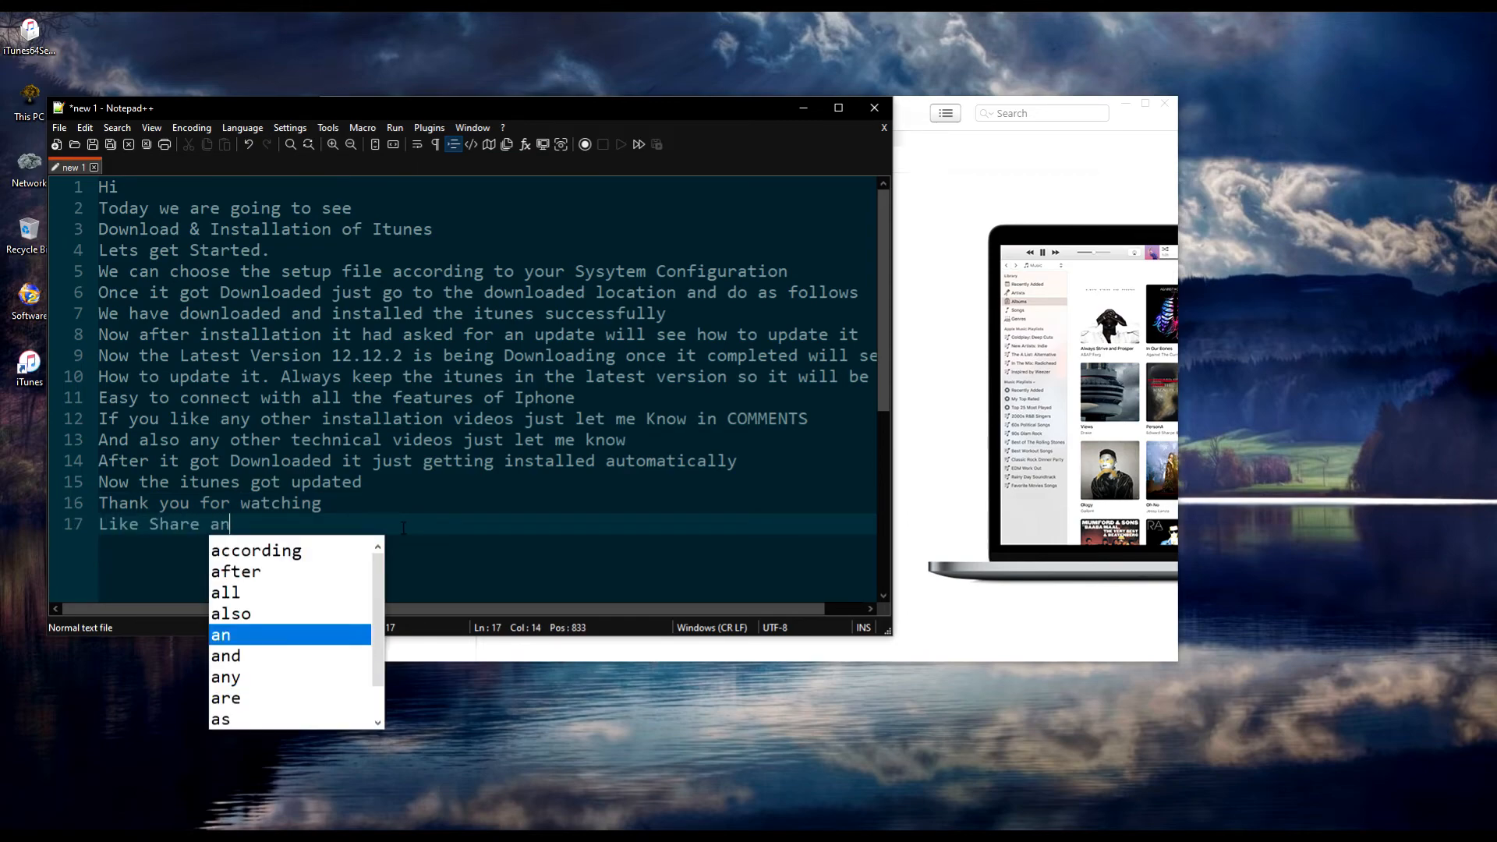
type("d Su")
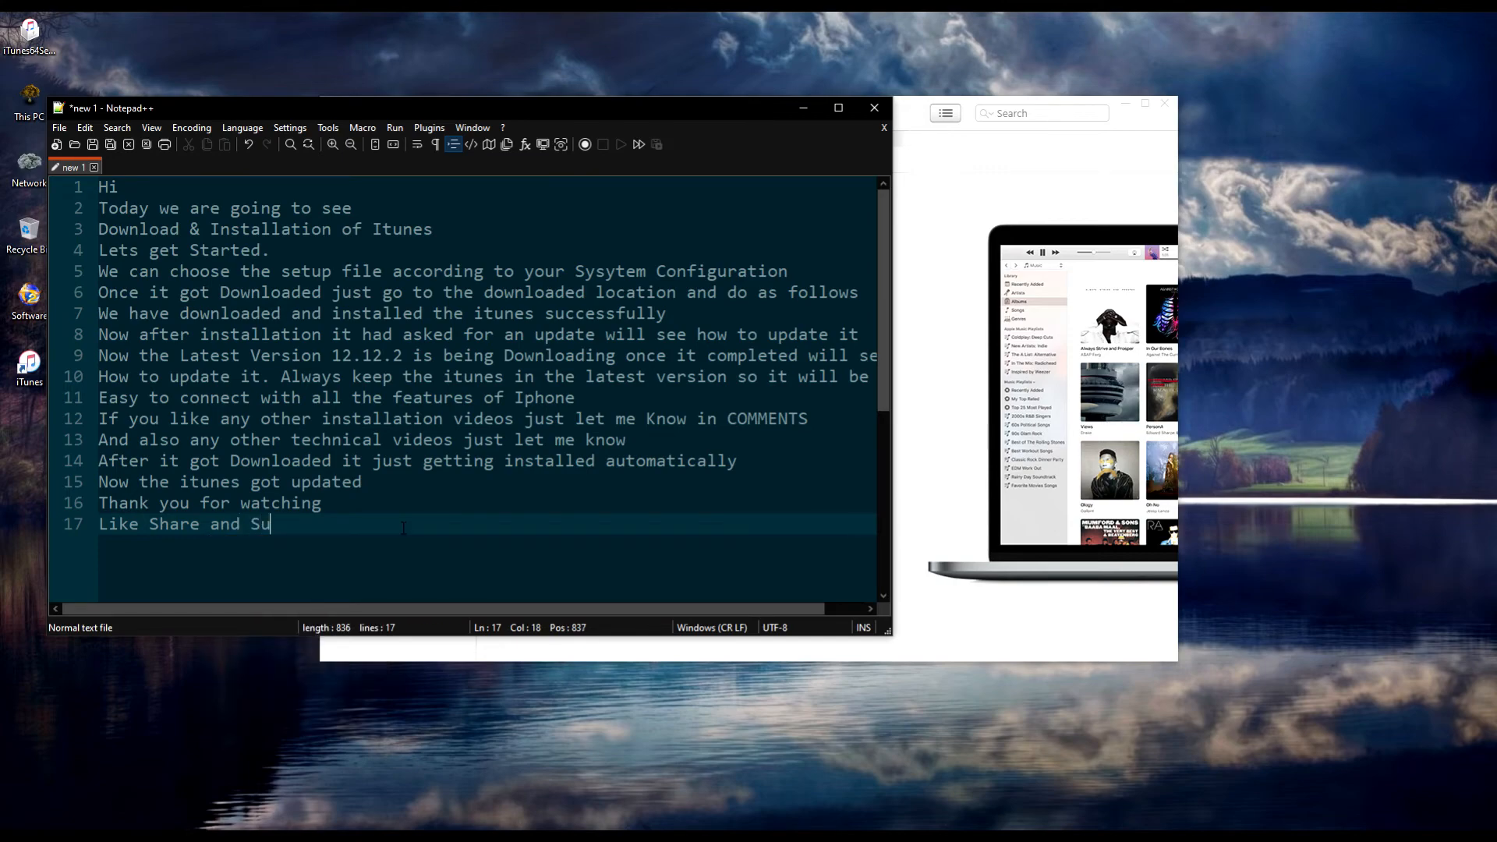
type("bscribe to the Channel")
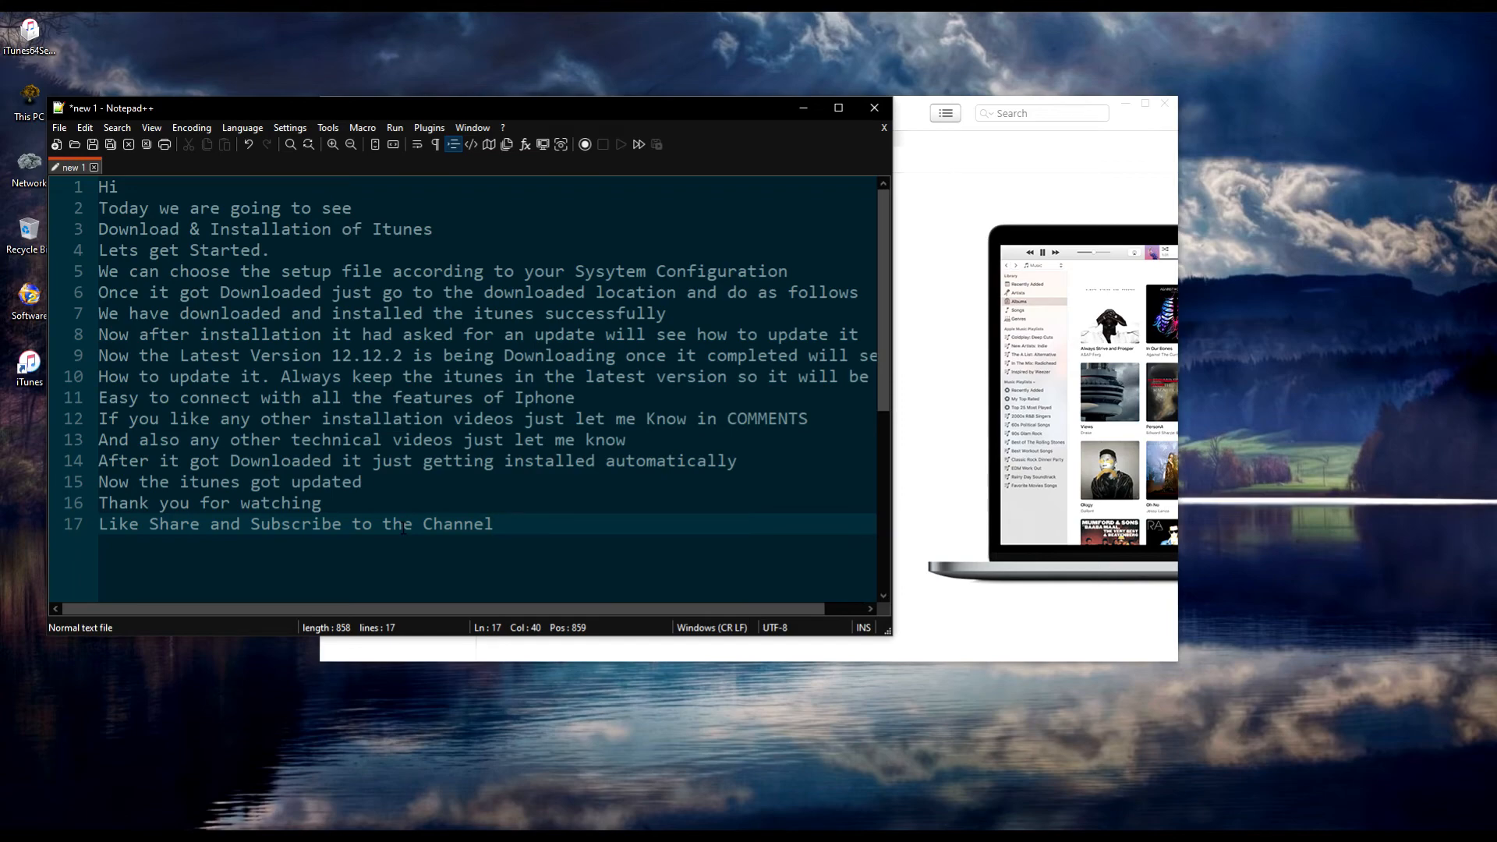
Add line 18 to the note, starting with "And also share your Feedback in the comme"
key("Return")
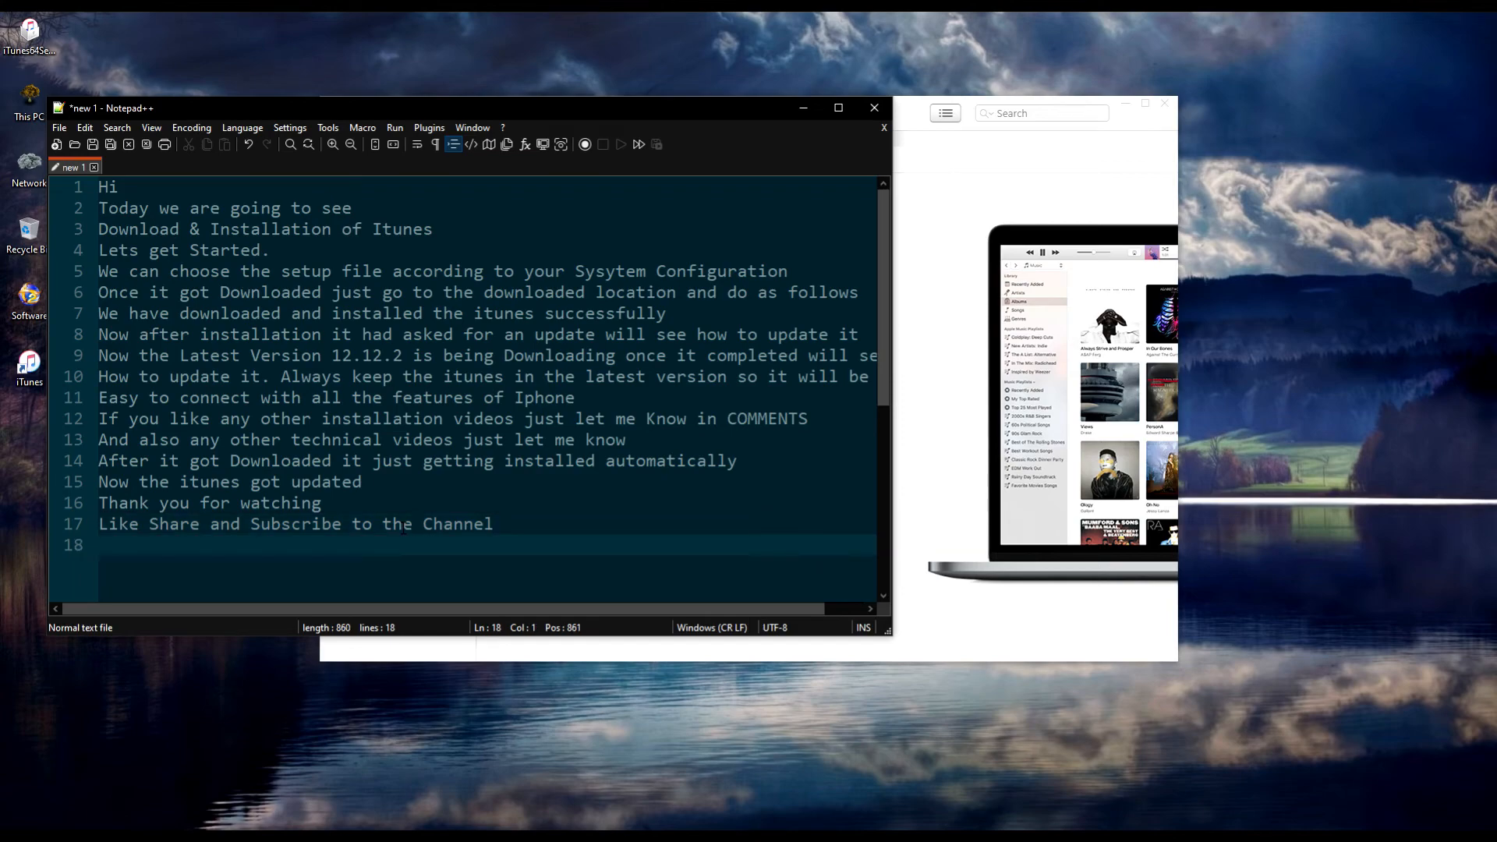
type("And also share your Feedbac")
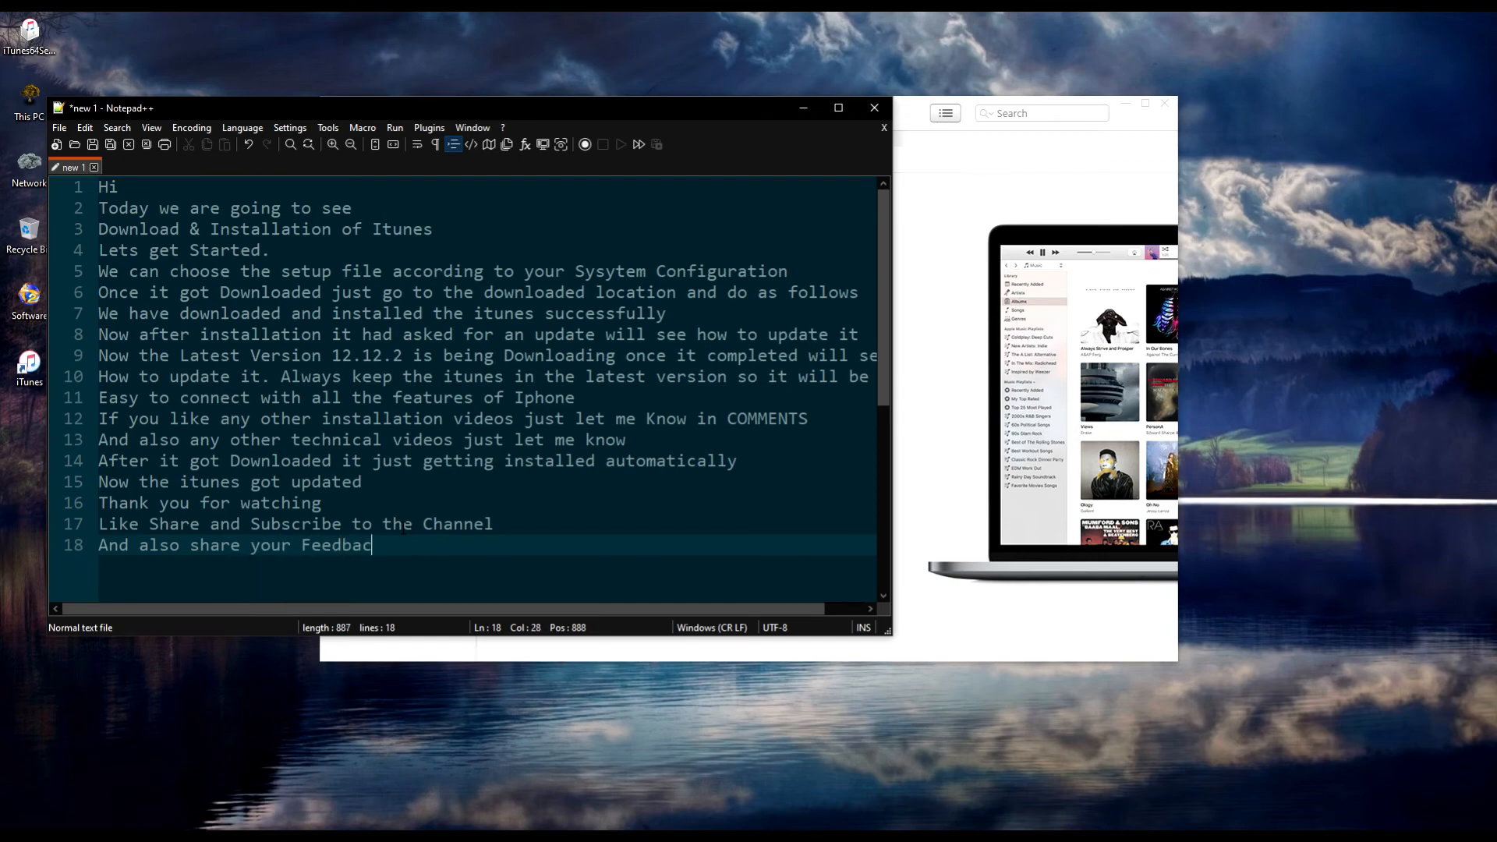
type("k in the comme")
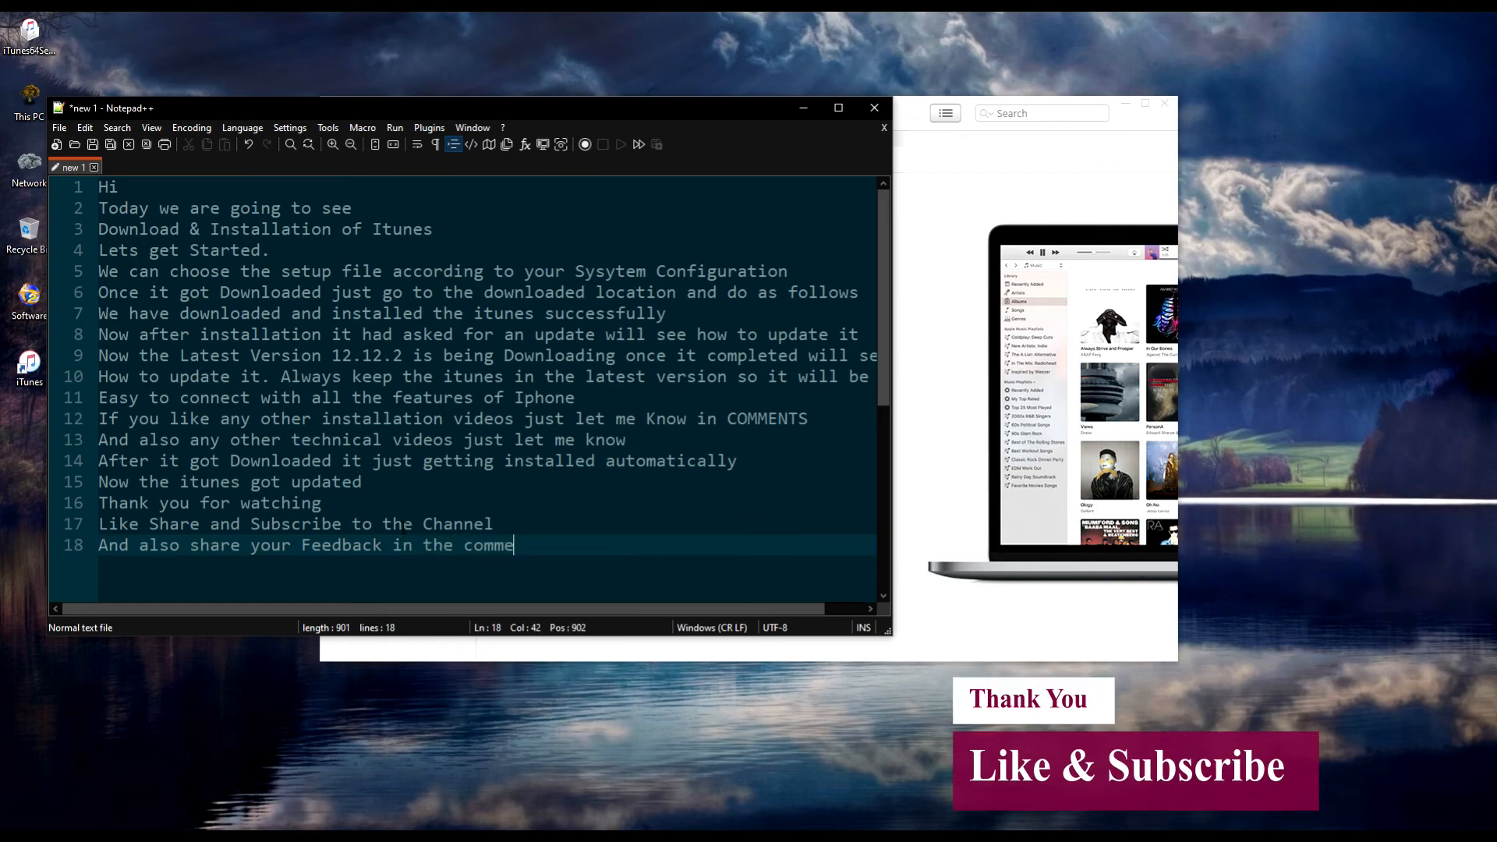